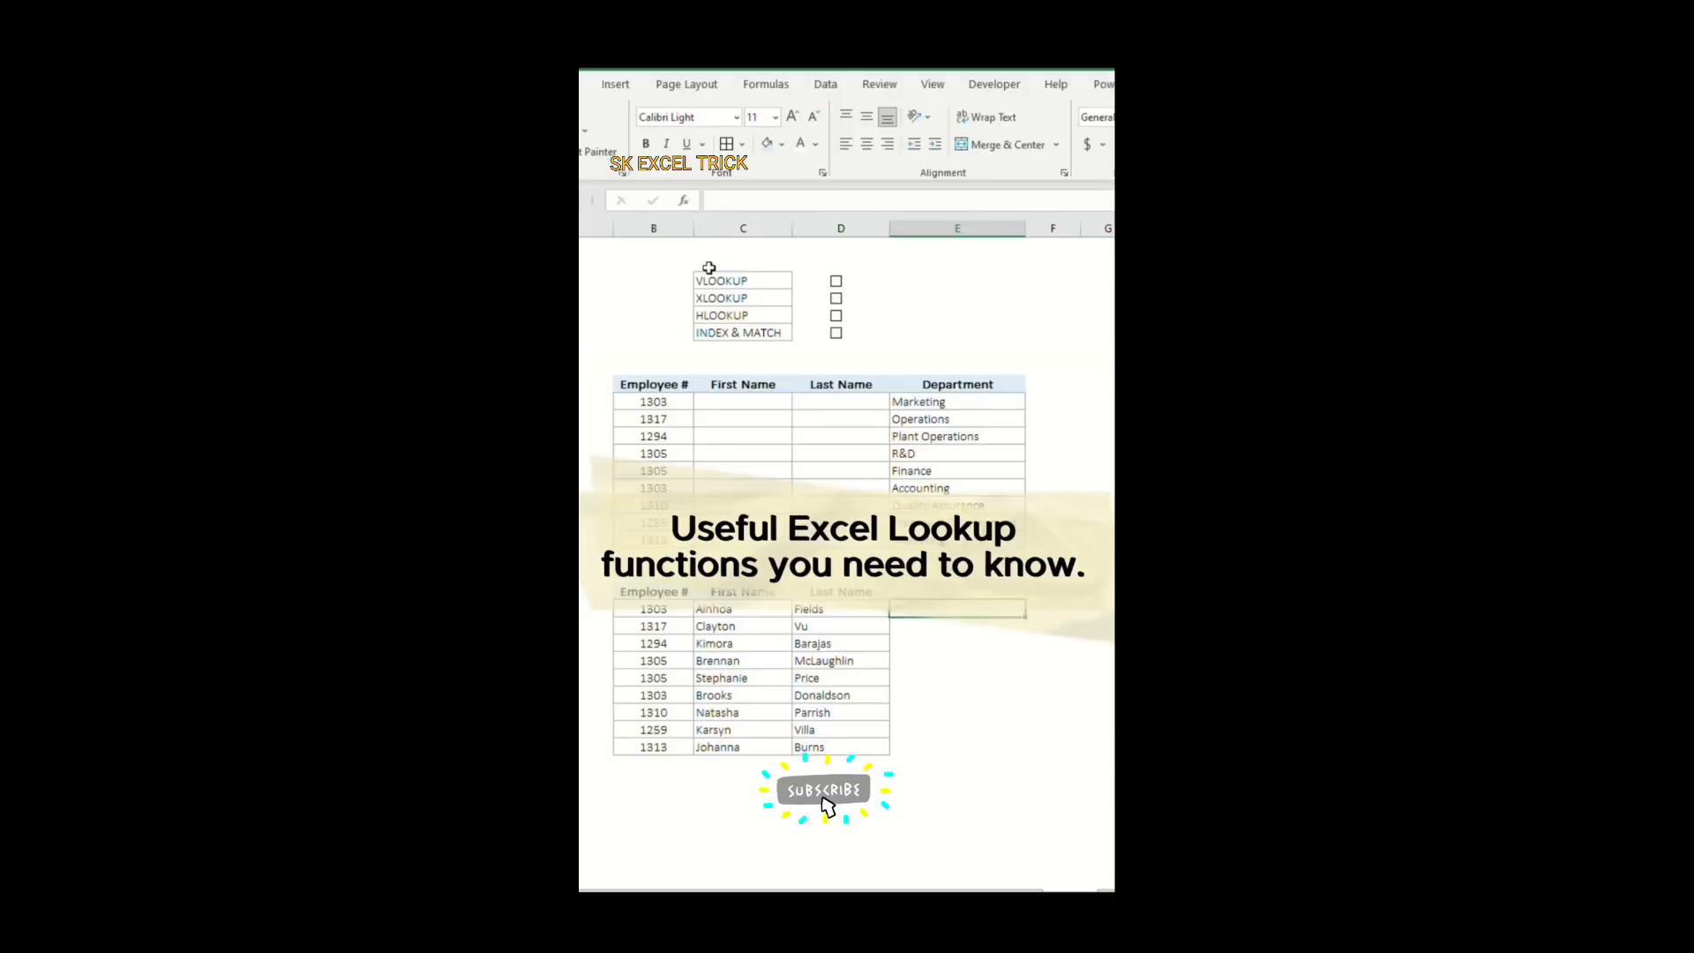
Step: Tick the VLOOKUP checkbox in the lookup function checklist
drag(710, 280, 742, 332)
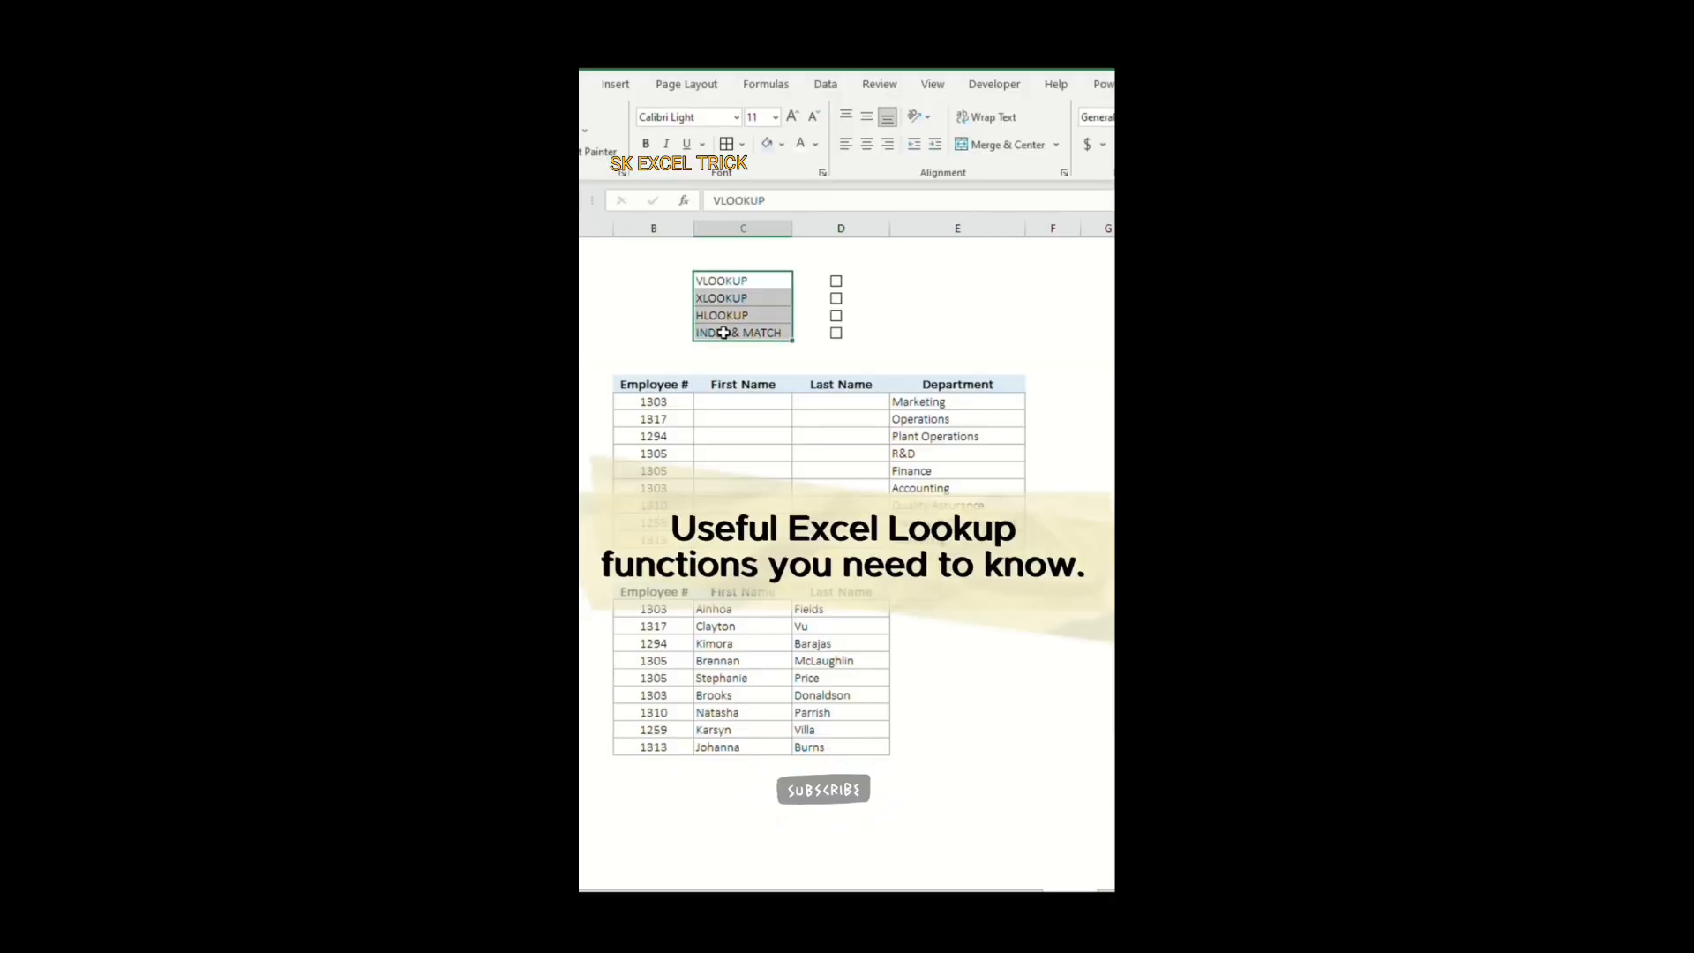
click(799, 452)
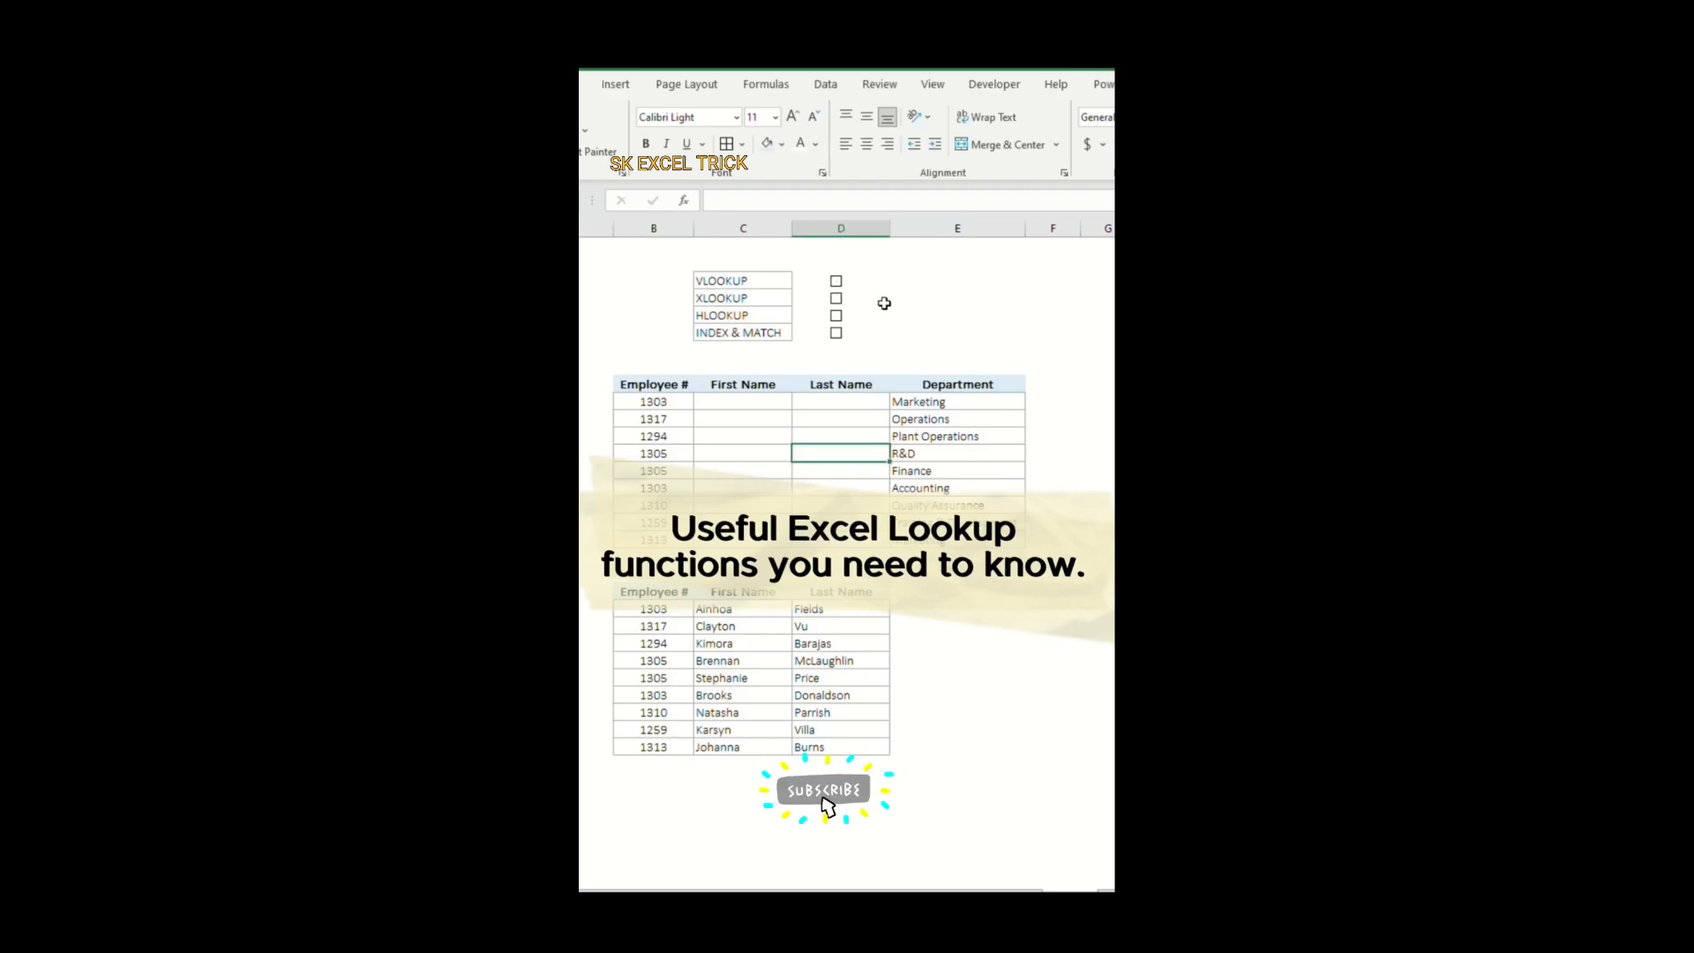
click(835, 281)
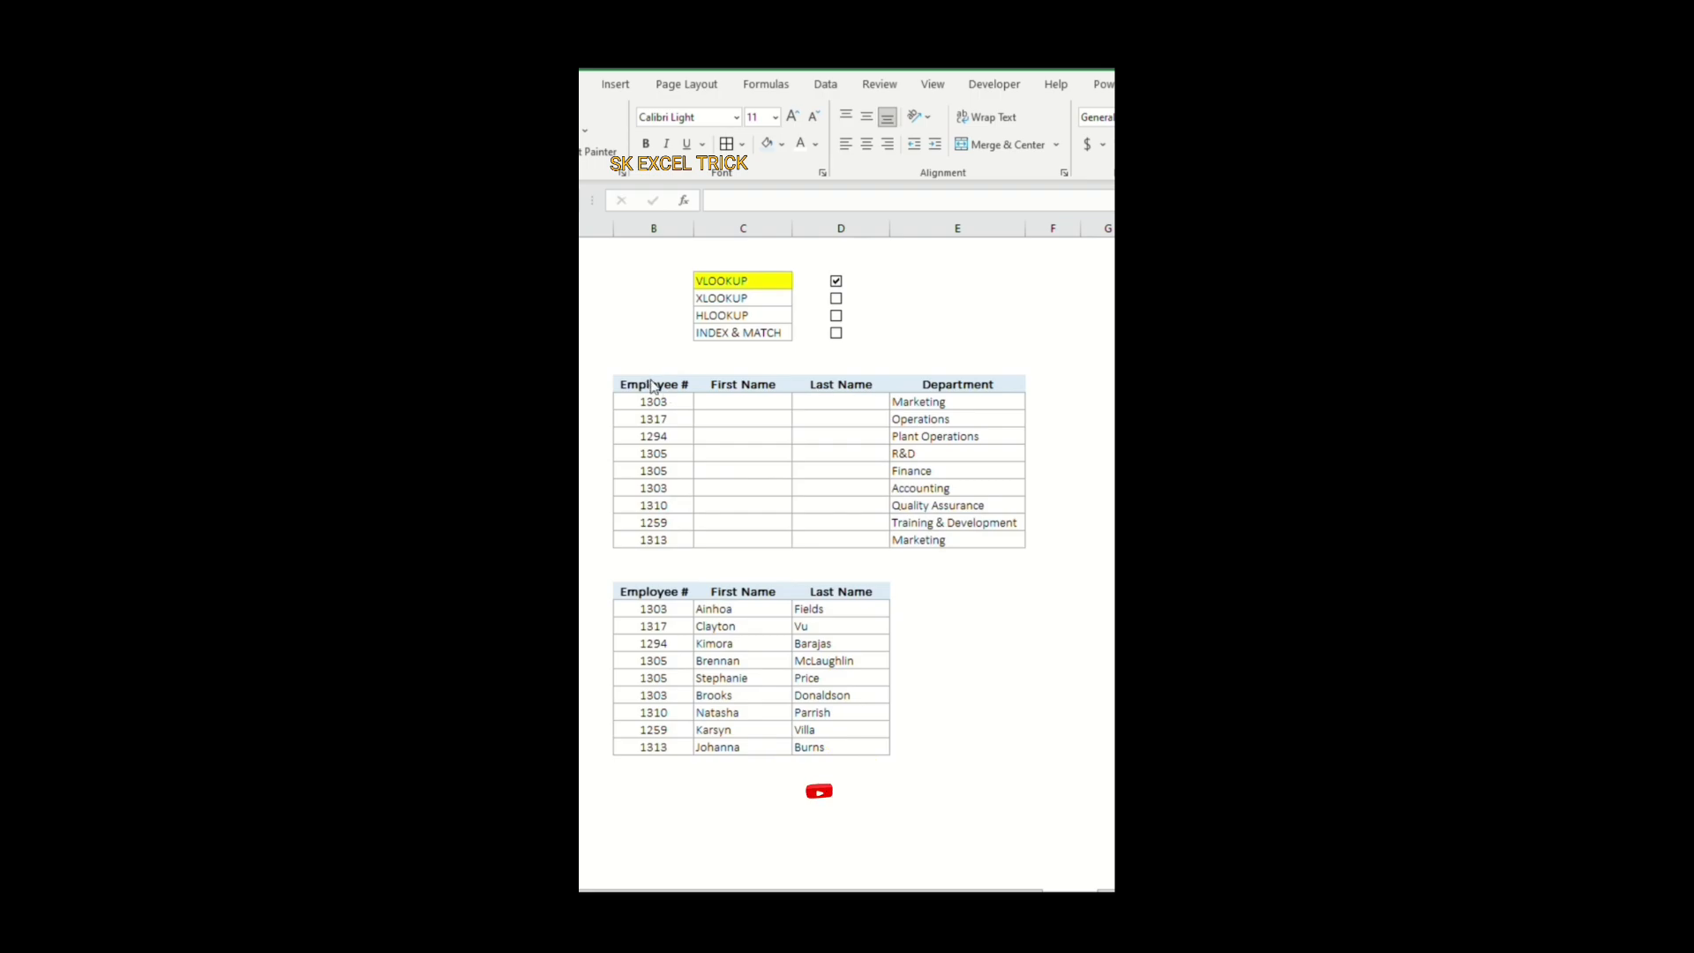
drag(658, 383, 964, 543)
drag(629, 593, 805, 750)
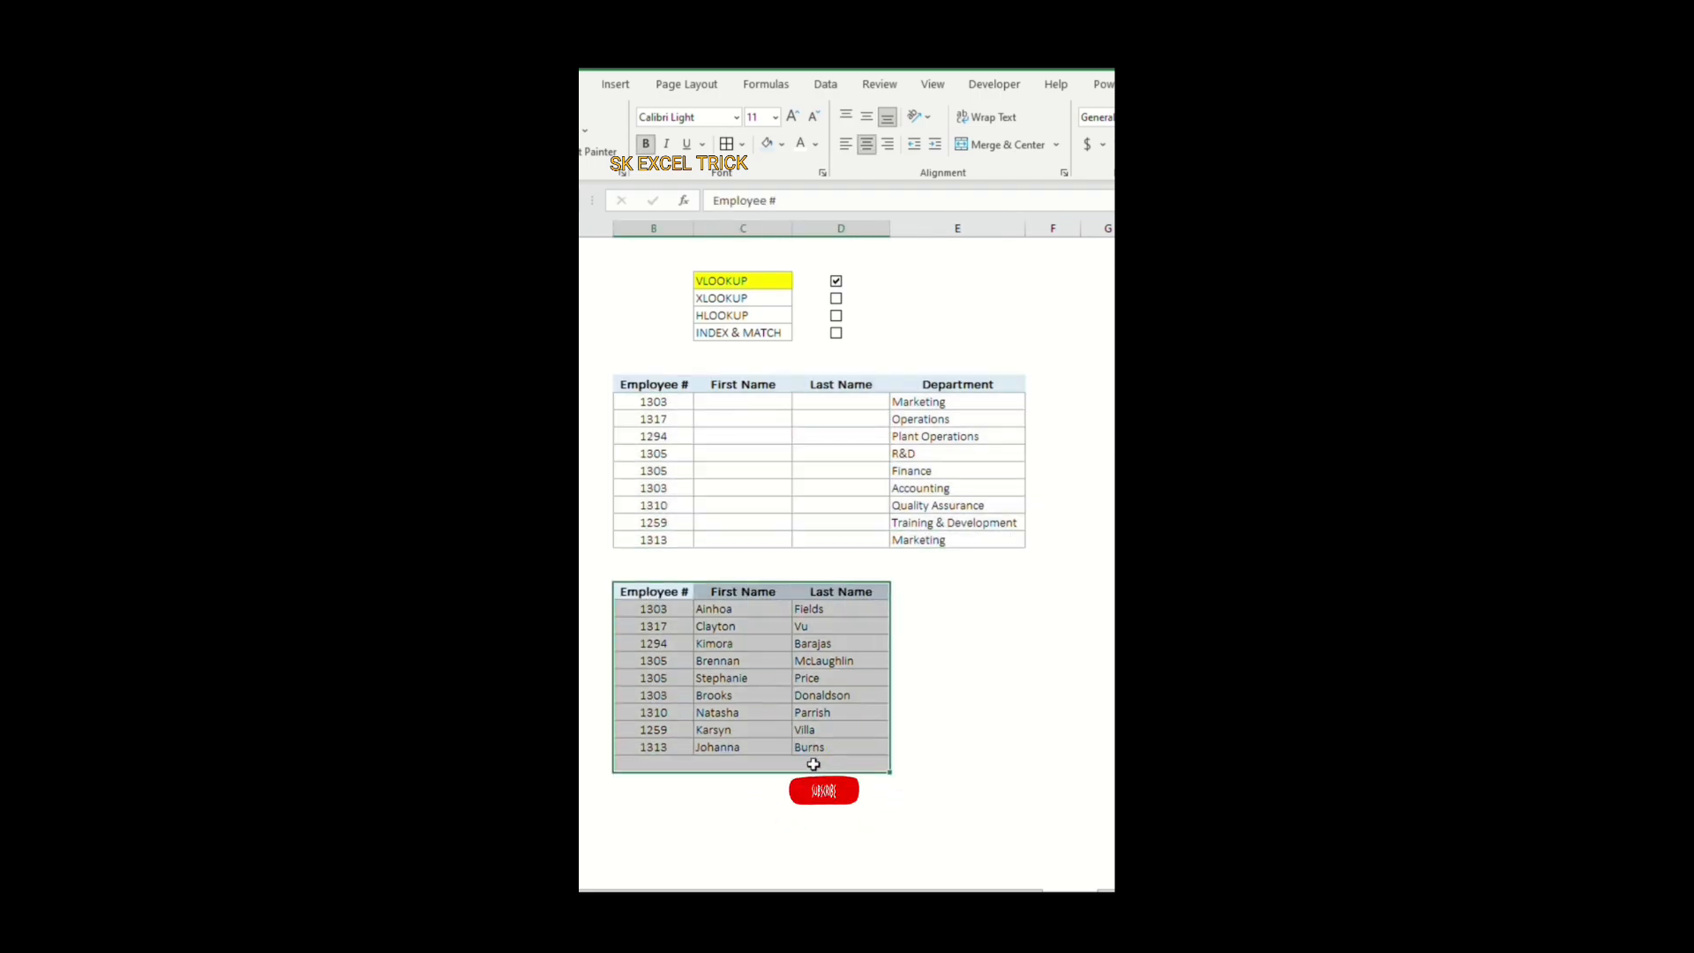
click(806, 747)
click(1028, 694)
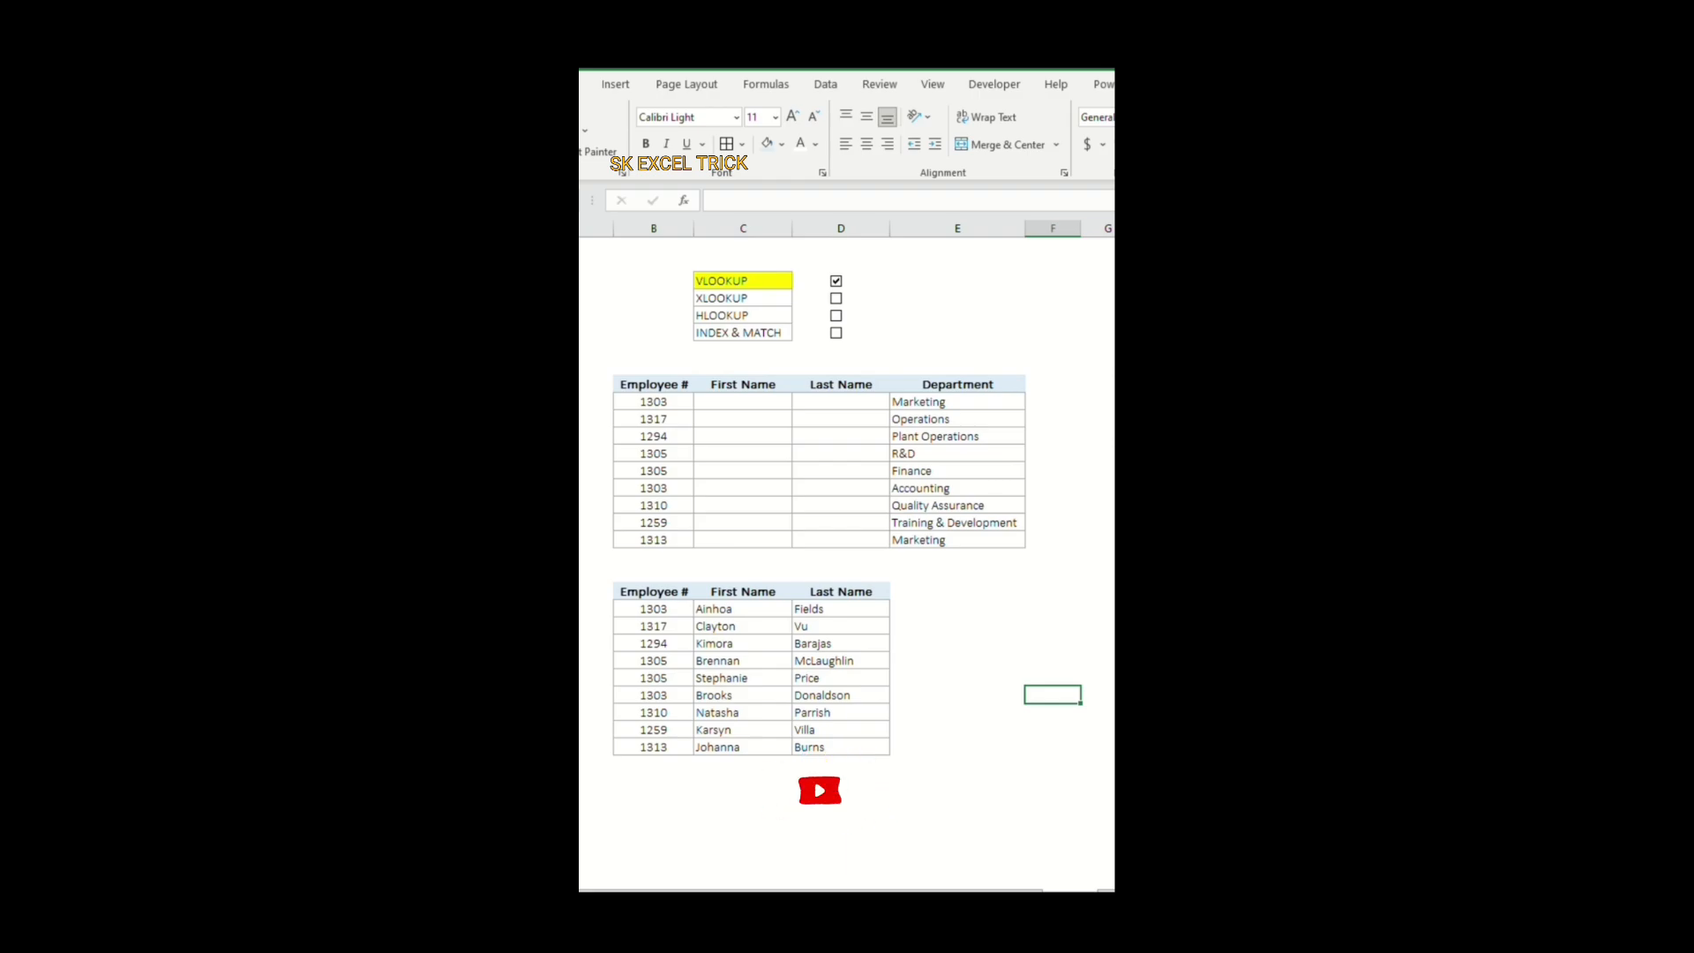
Step: Enter the formula =VLOOKUP(B10,B22:D30,2) in the first First Name cell, C10
click(739, 402)
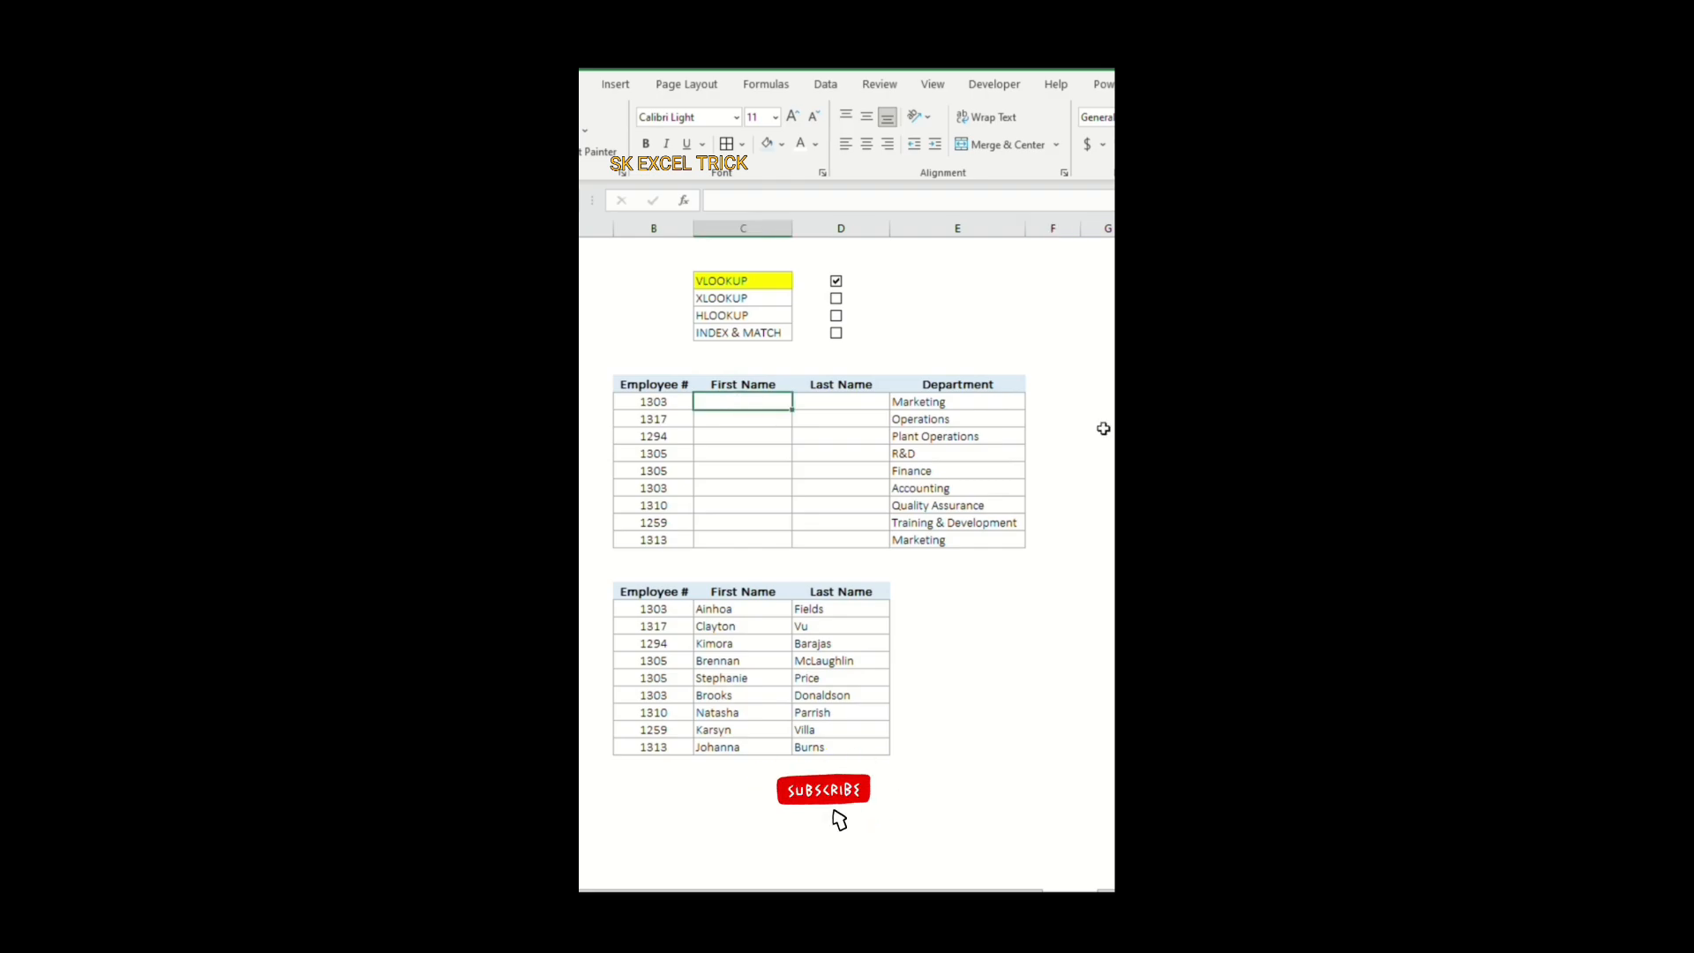
text(=v)
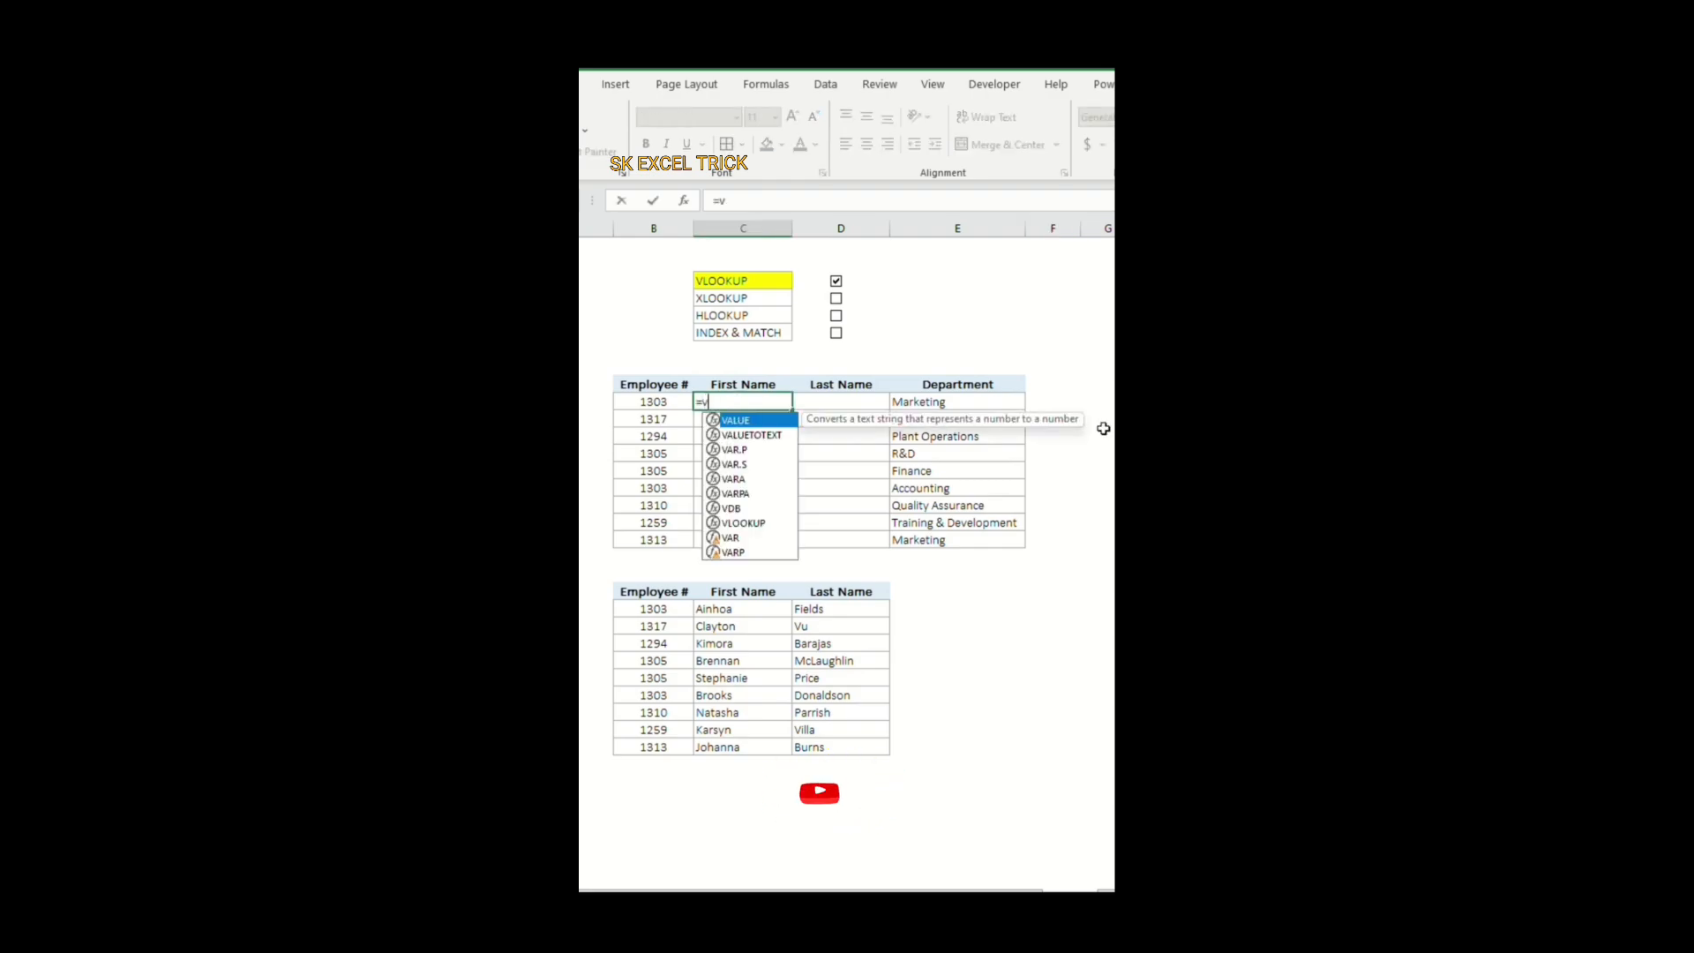
text(lo)
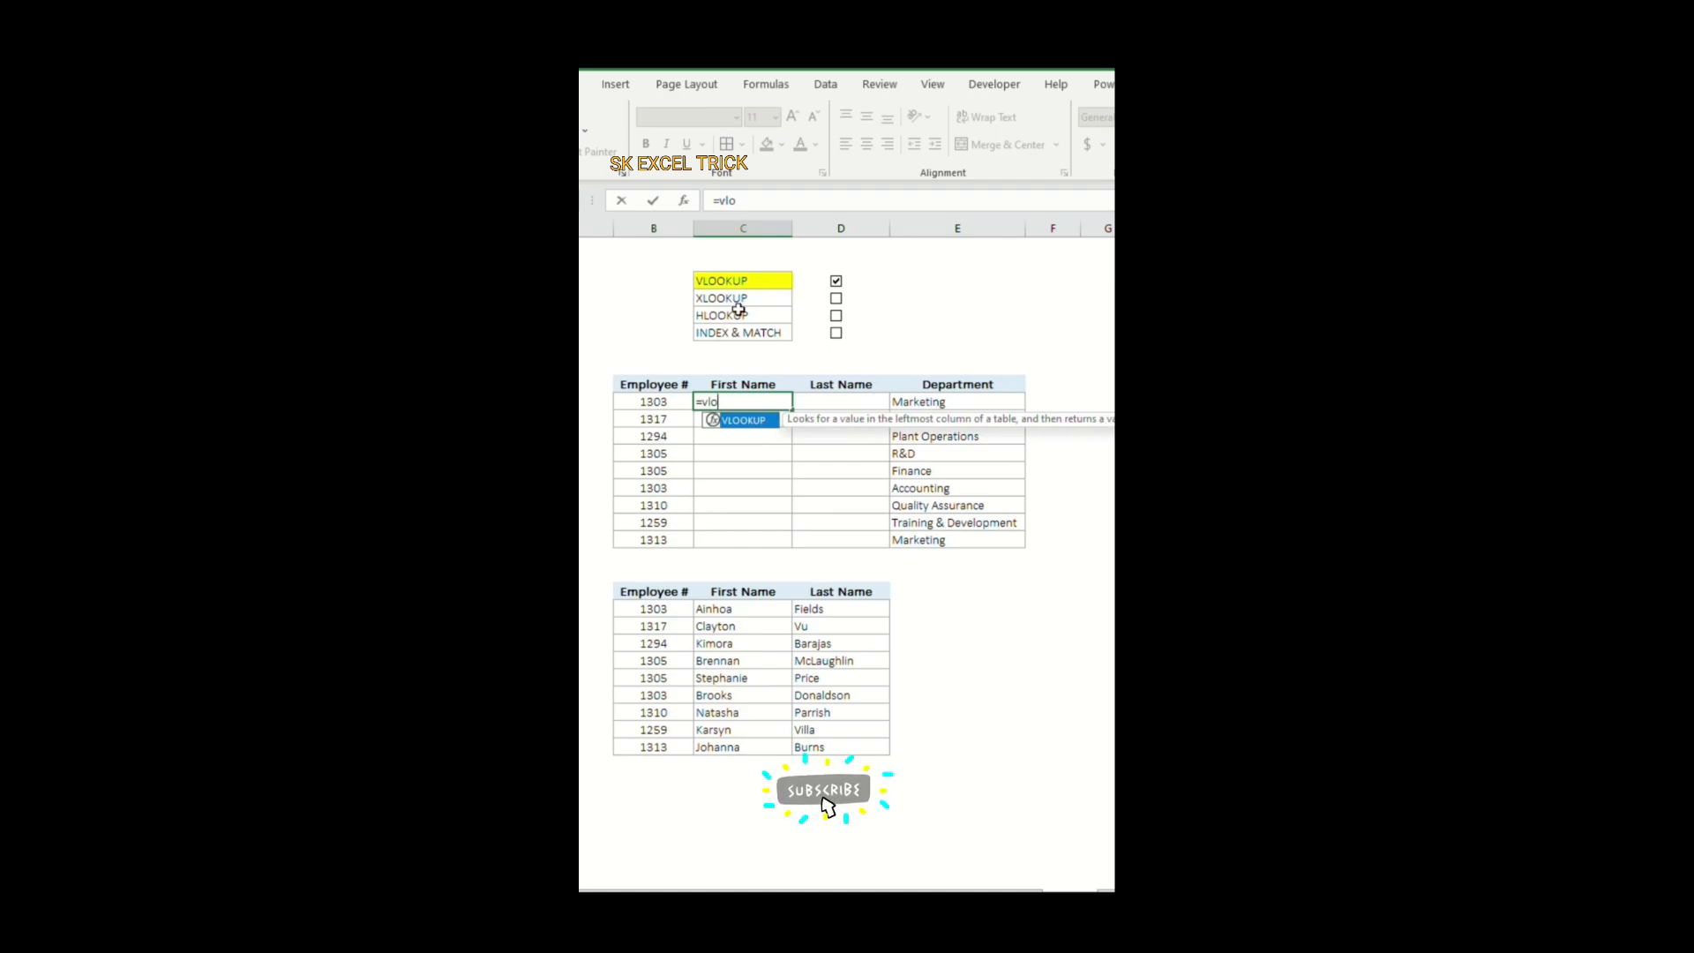
double_click(751, 422)
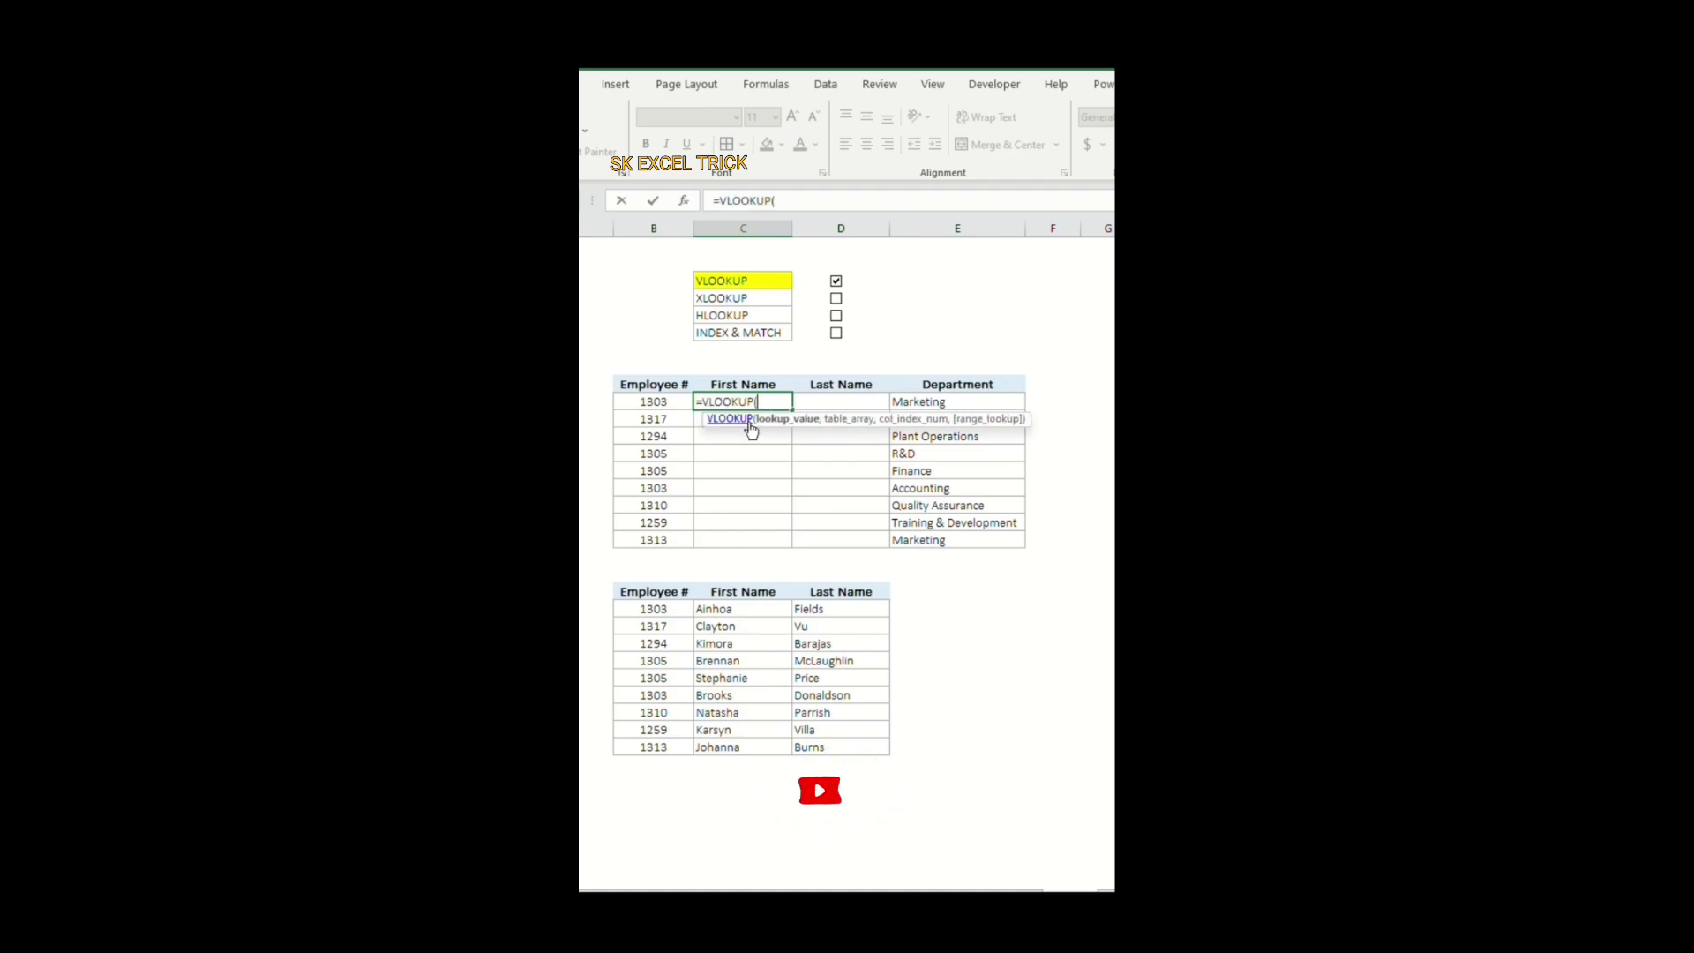
click(650, 399)
text(,)
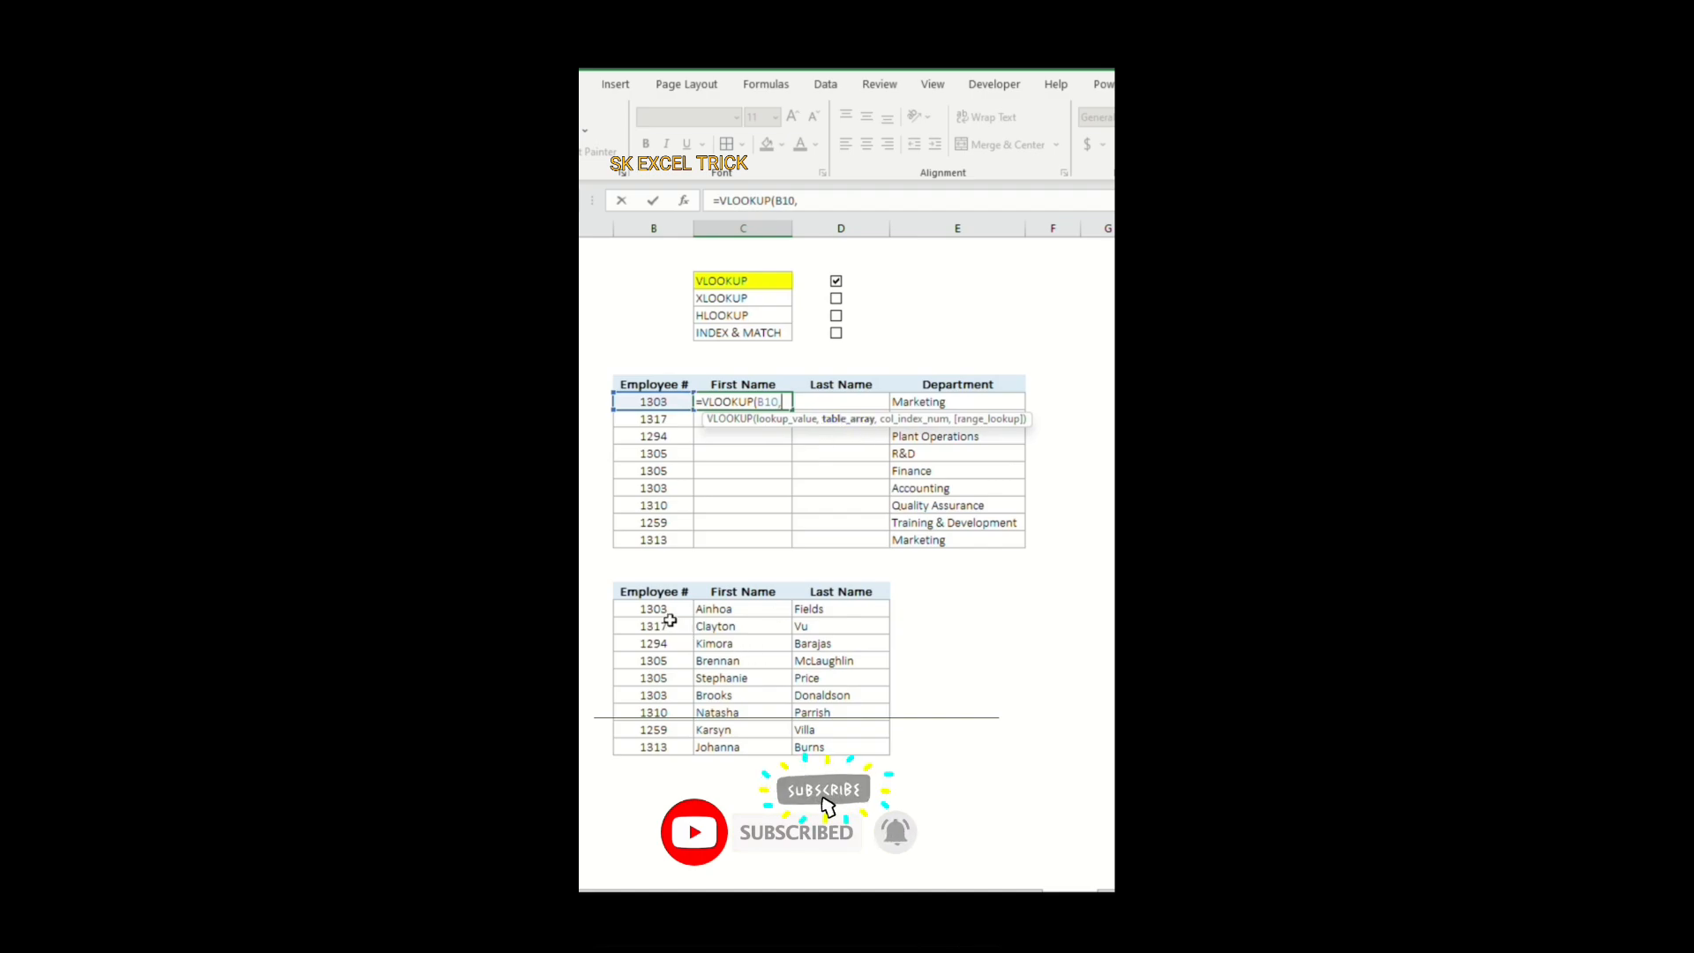
drag(667, 610, 825, 746)
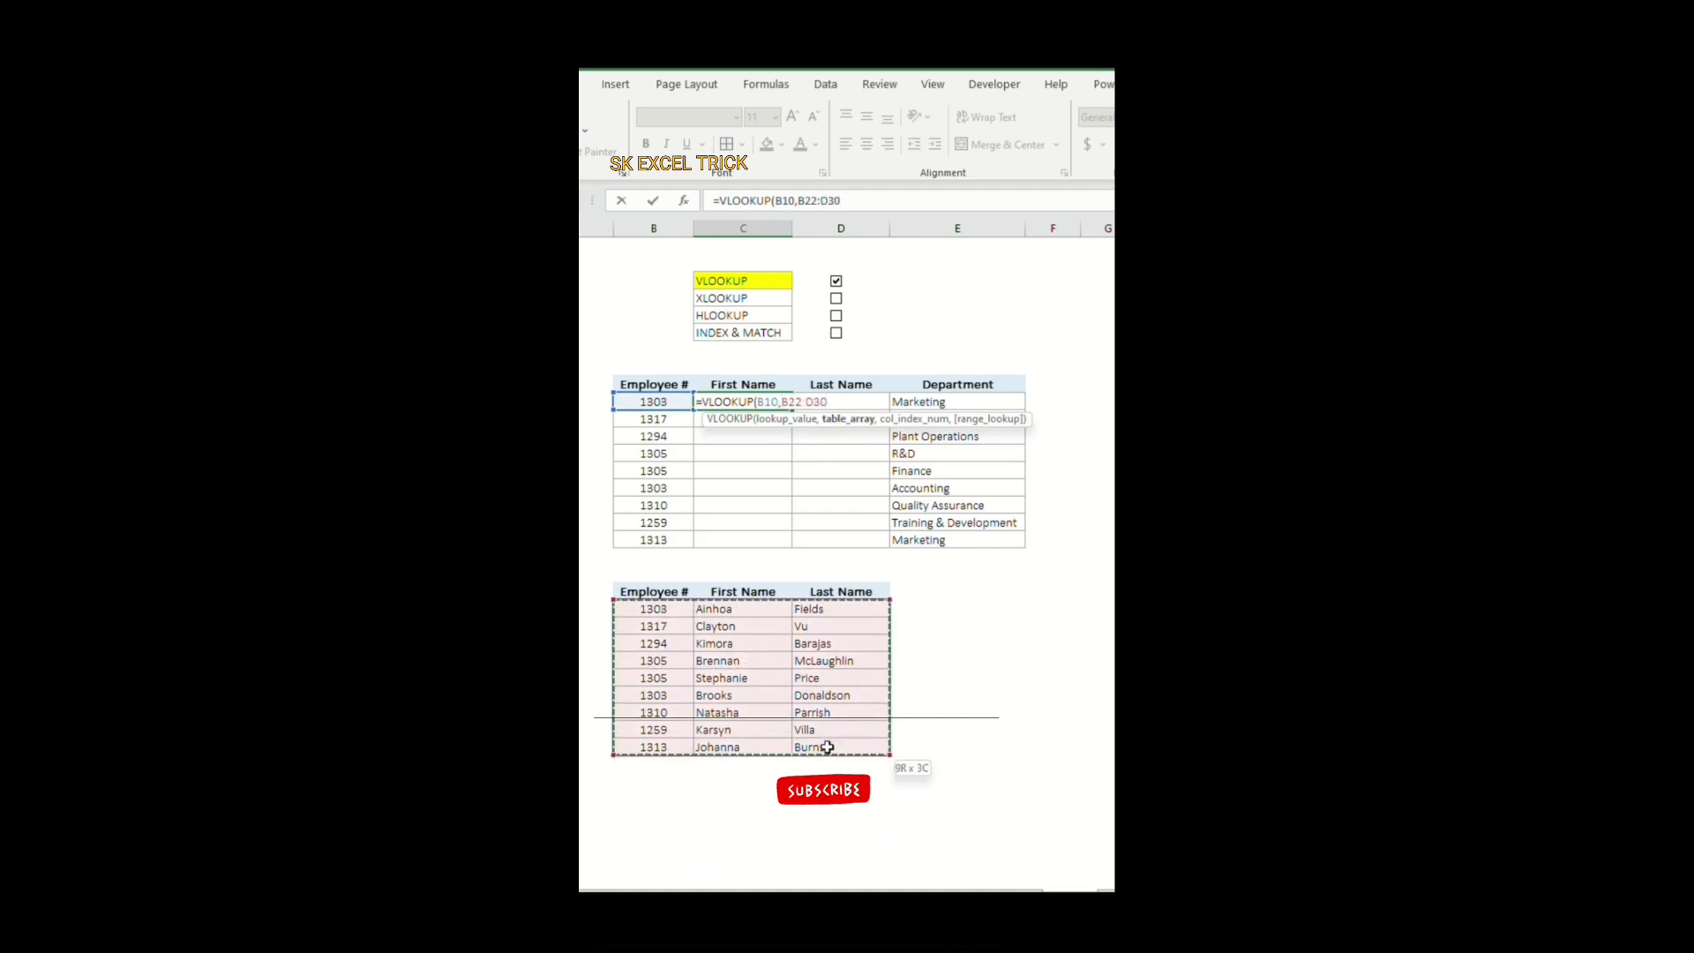
text(,2)
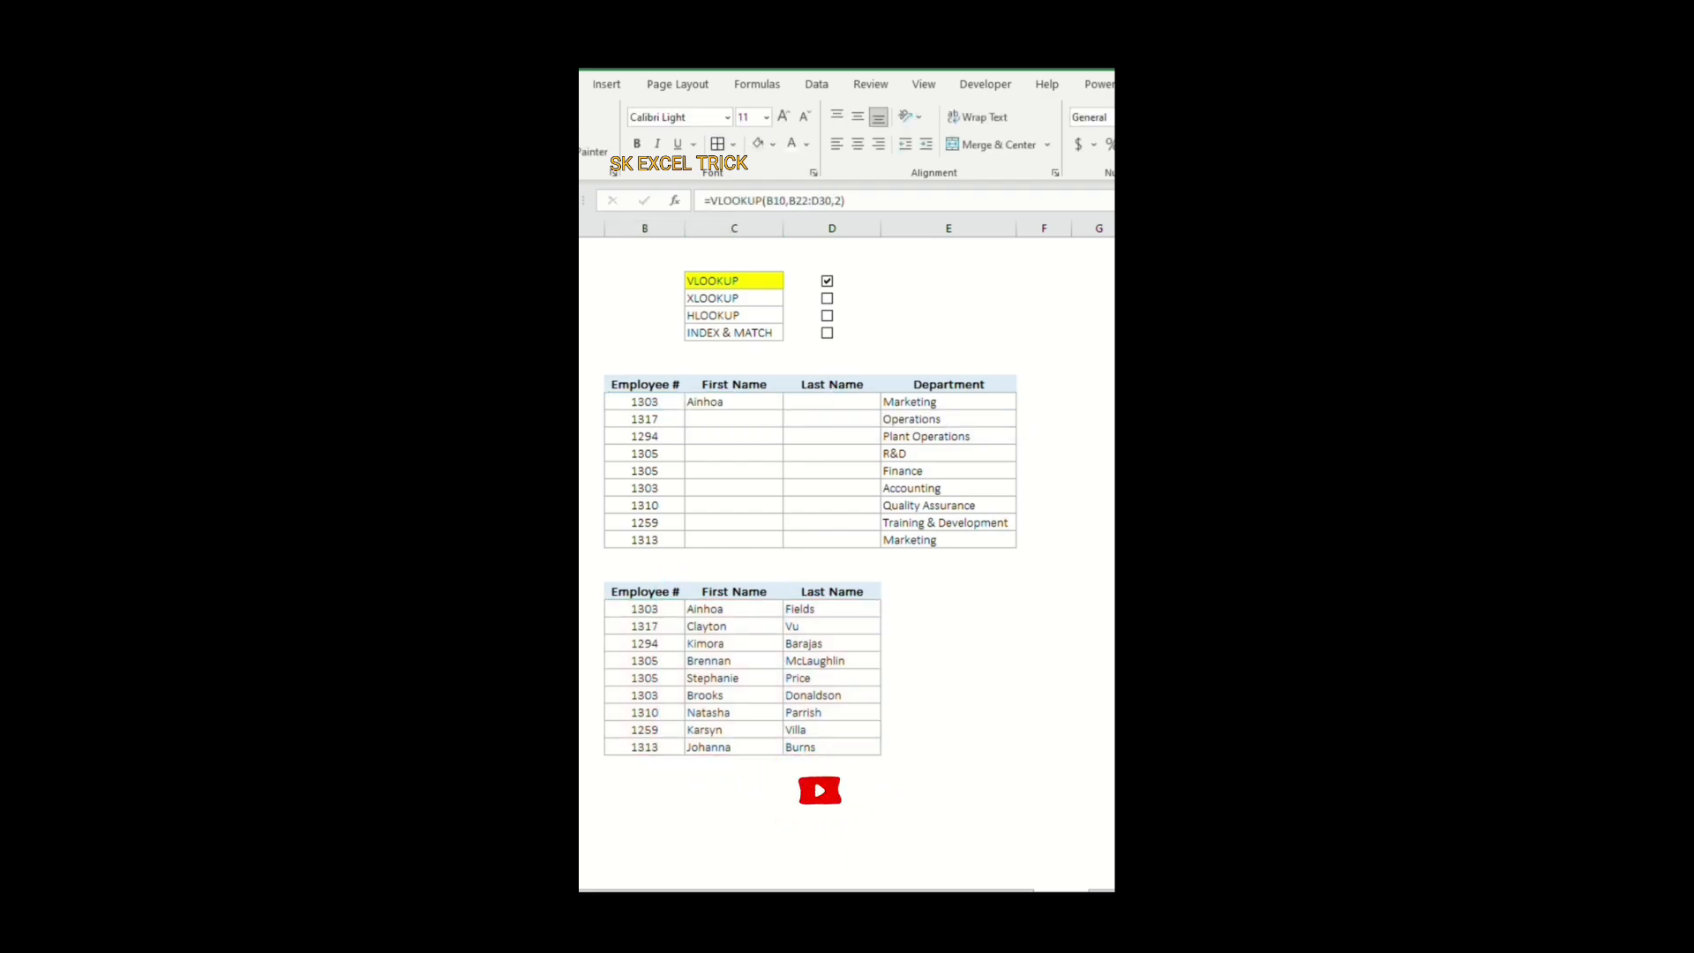
click(772, 408)
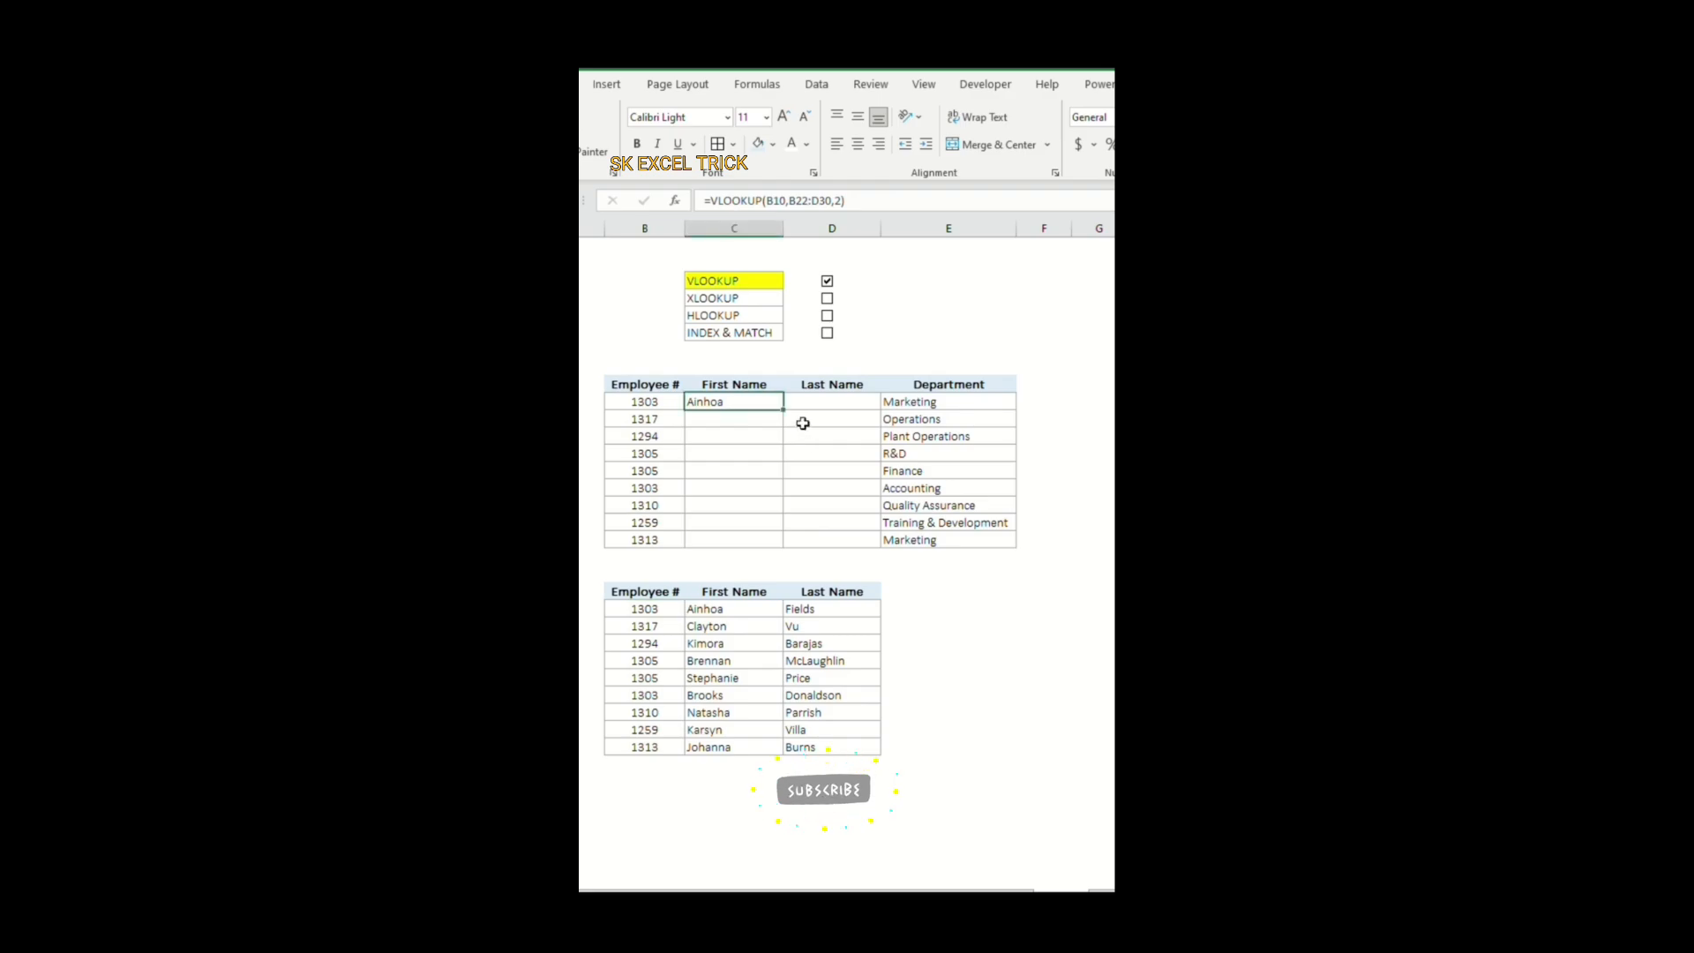
drag(767, 408, 774, 537)
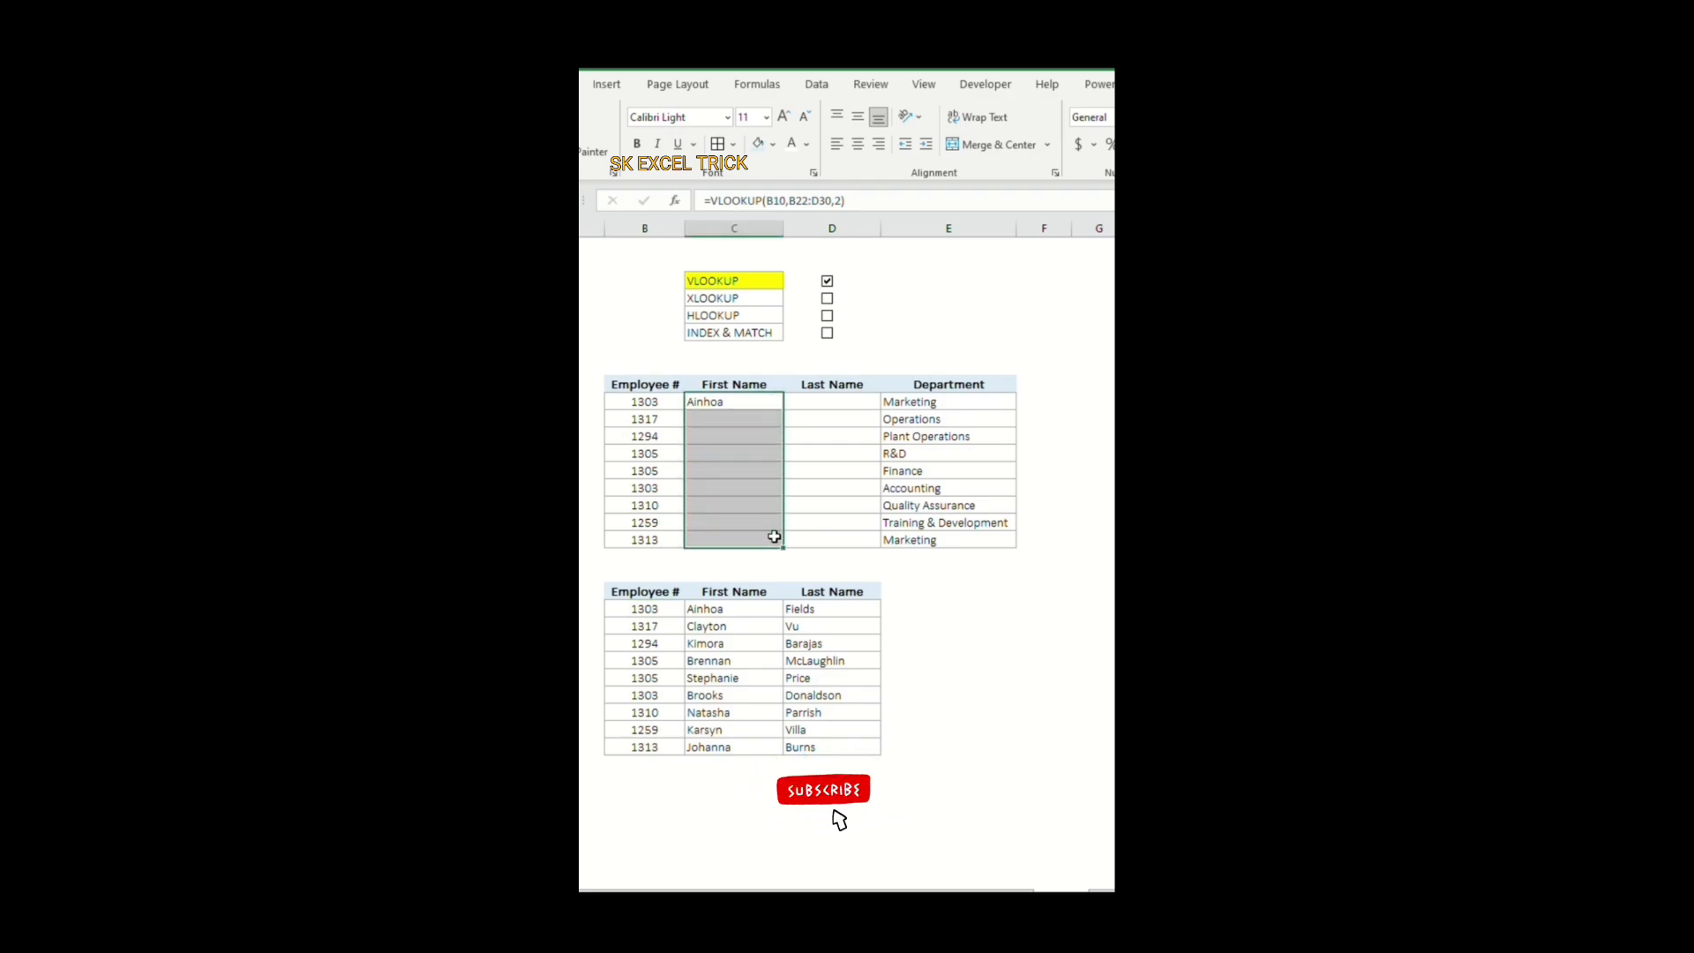
click(827, 431)
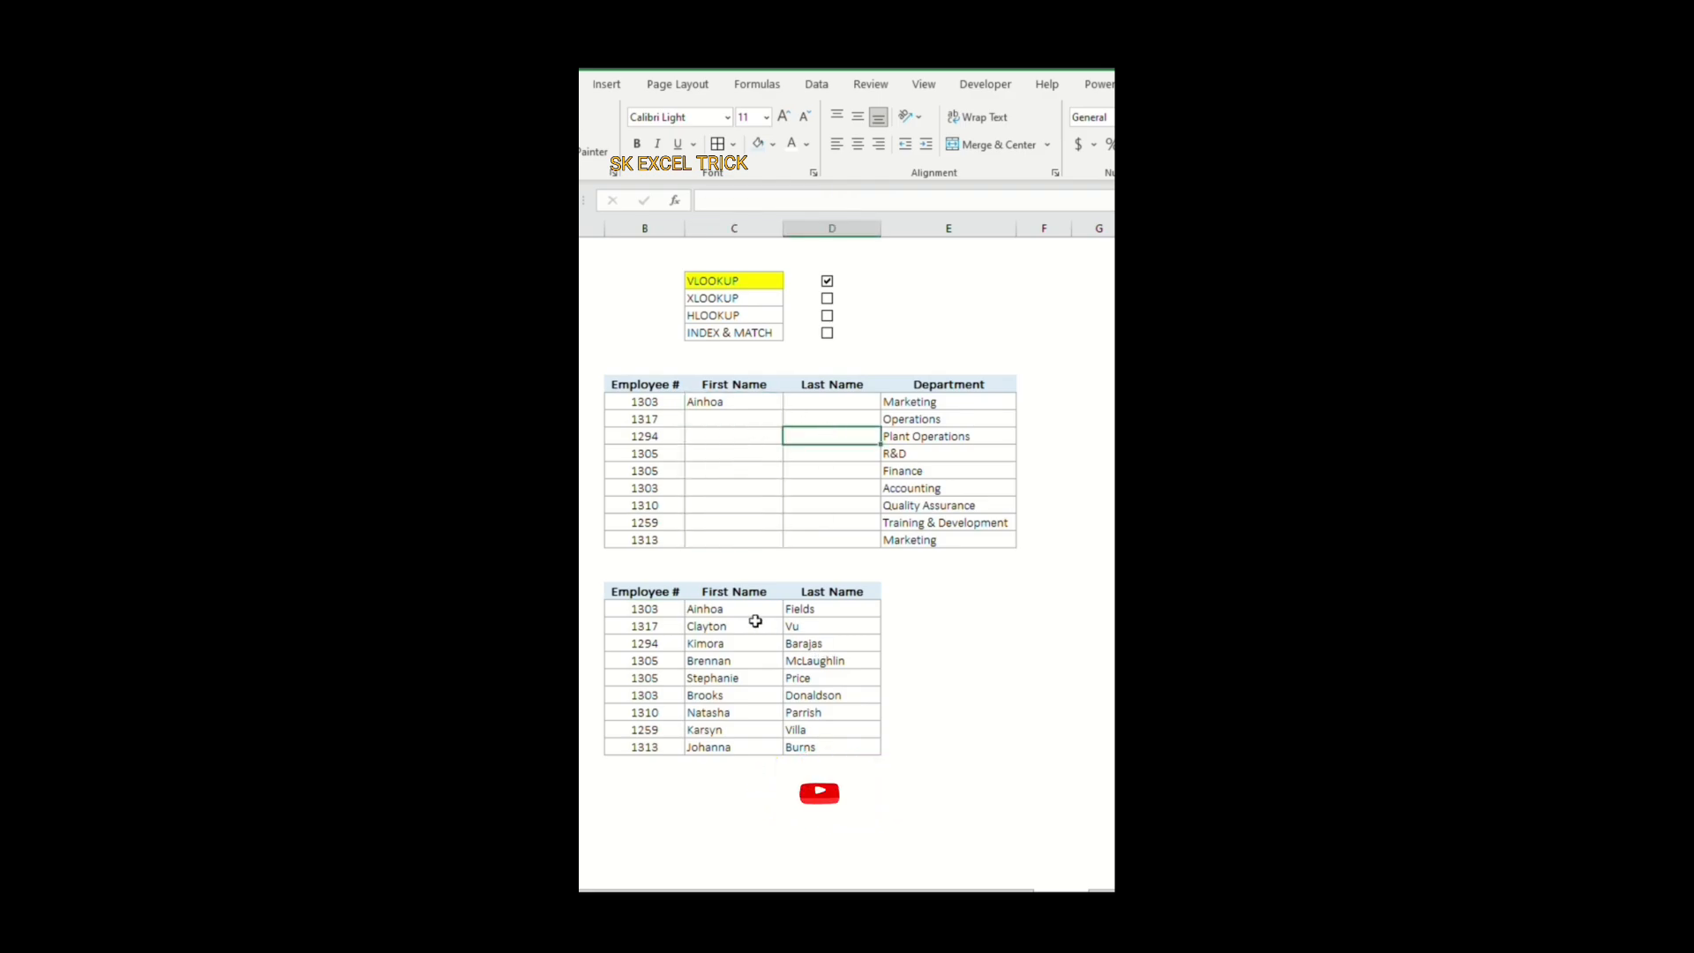
drag(754, 609, 763, 731)
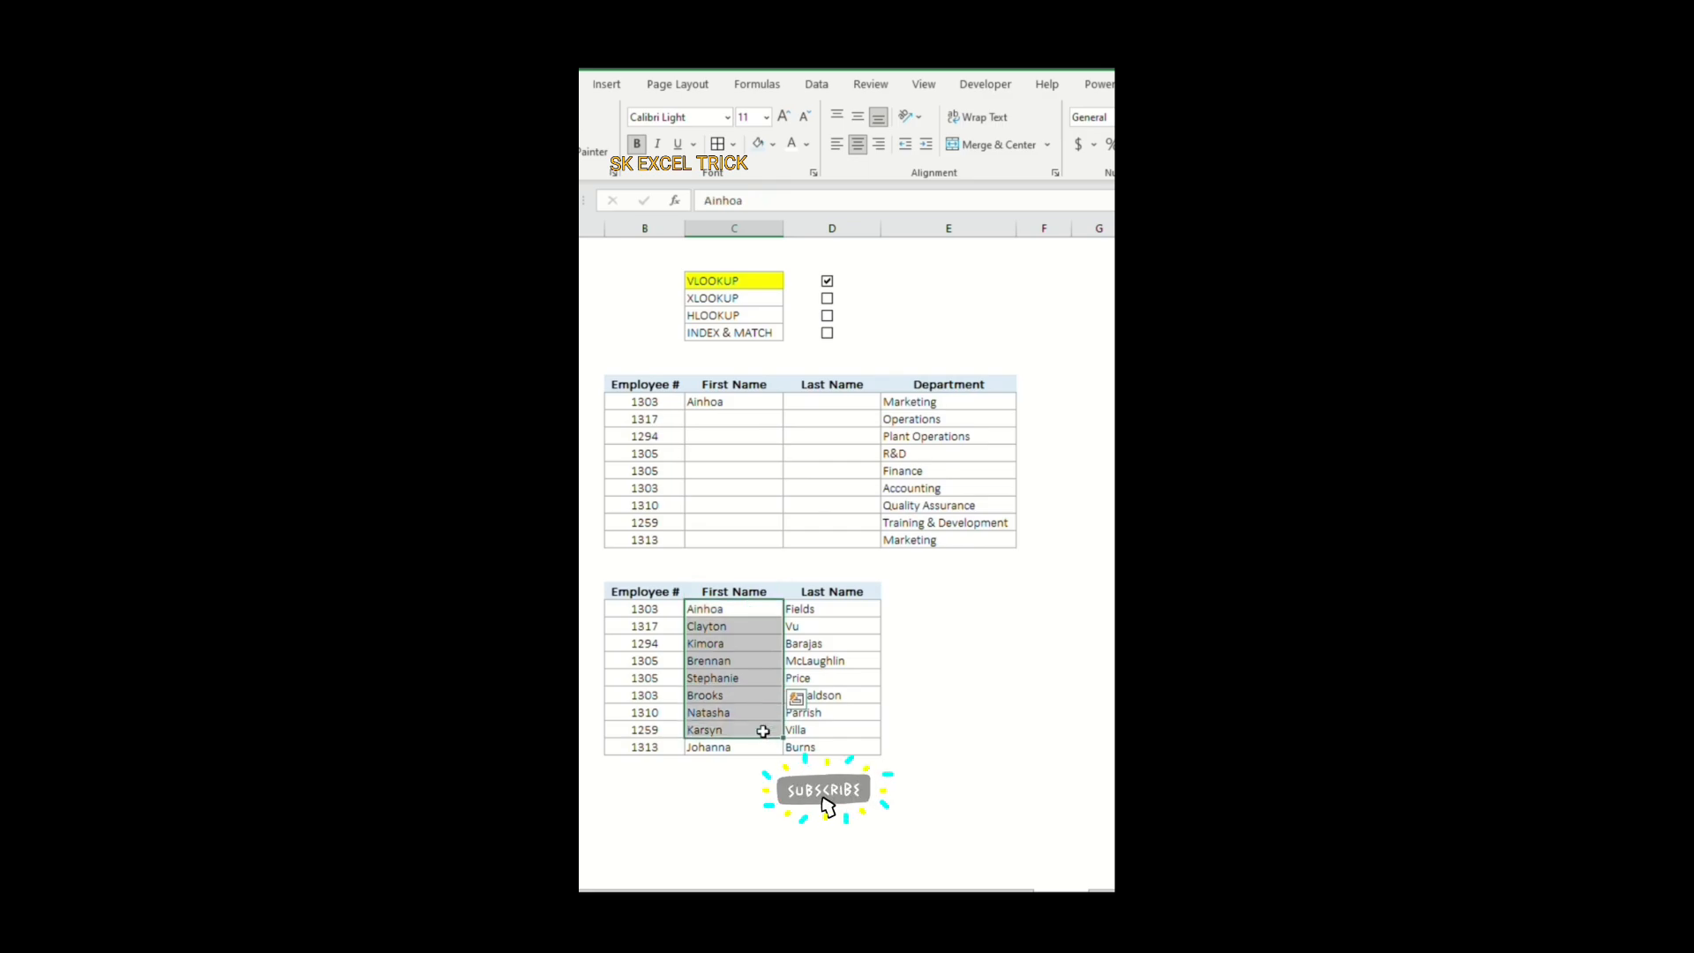
click(946, 765)
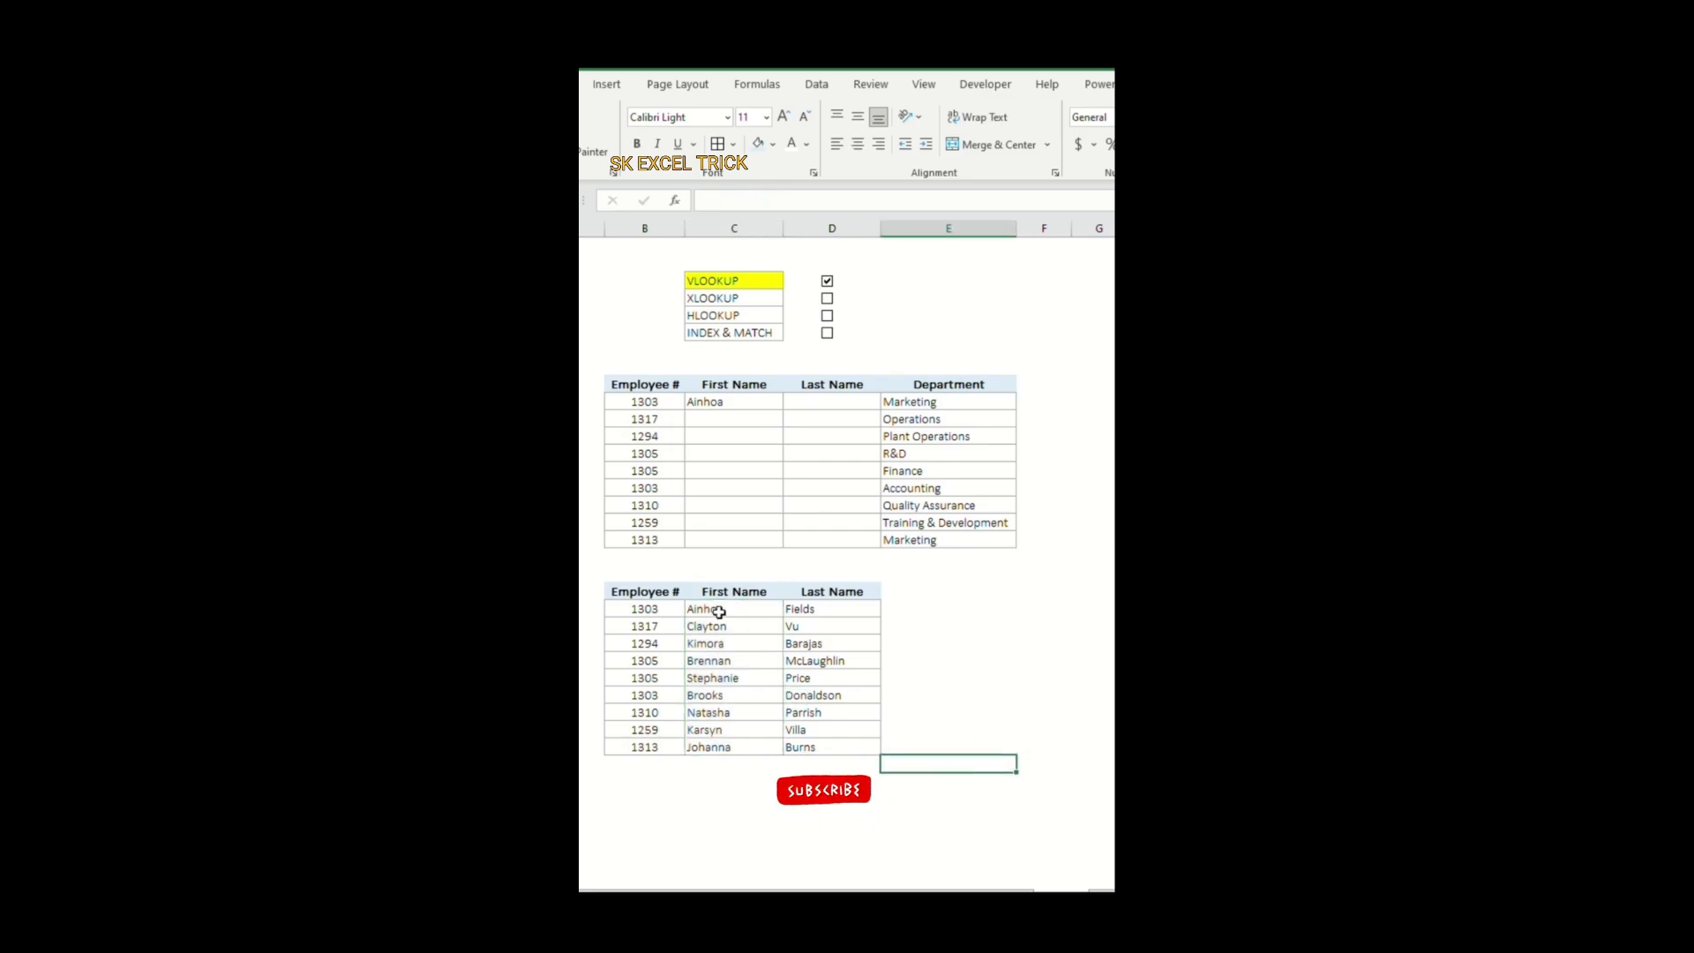
drag(719, 611, 830, 609)
Step: Tick the XLOOKUP checkbox in the lookup function checklist
click(827, 300)
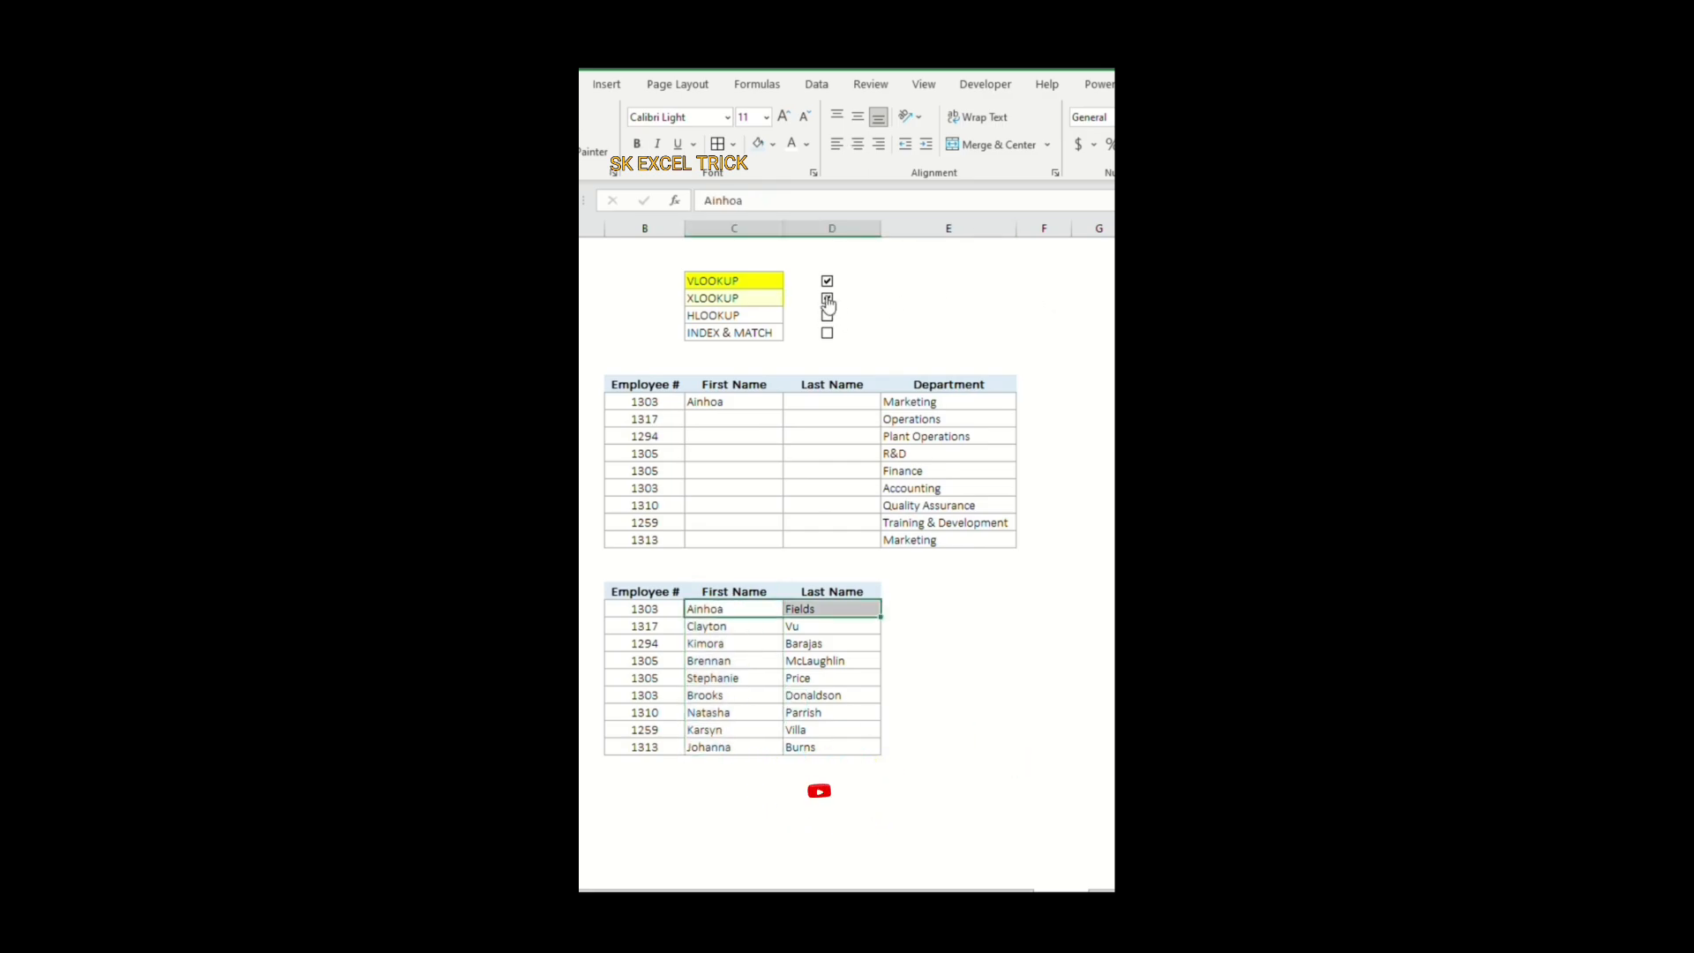
click(918, 314)
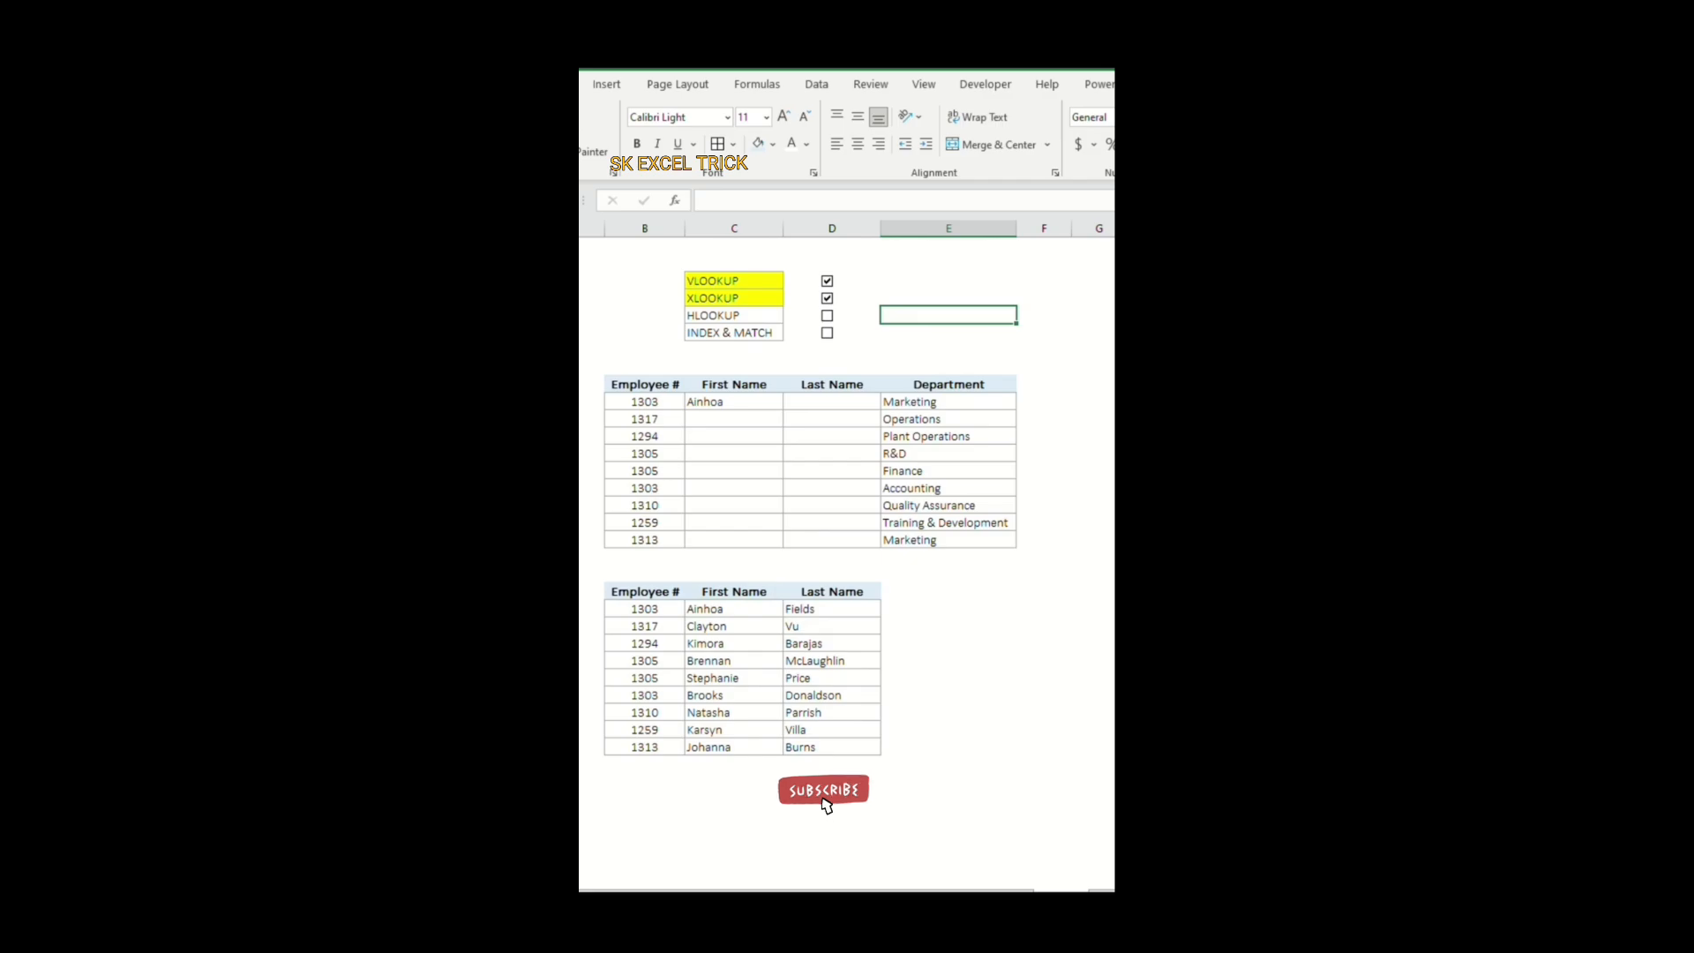
Step: Start an XLOOKUP formula in C11 with B11 as the lookup value and B22:B30 as the lookup array
click(733, 417)
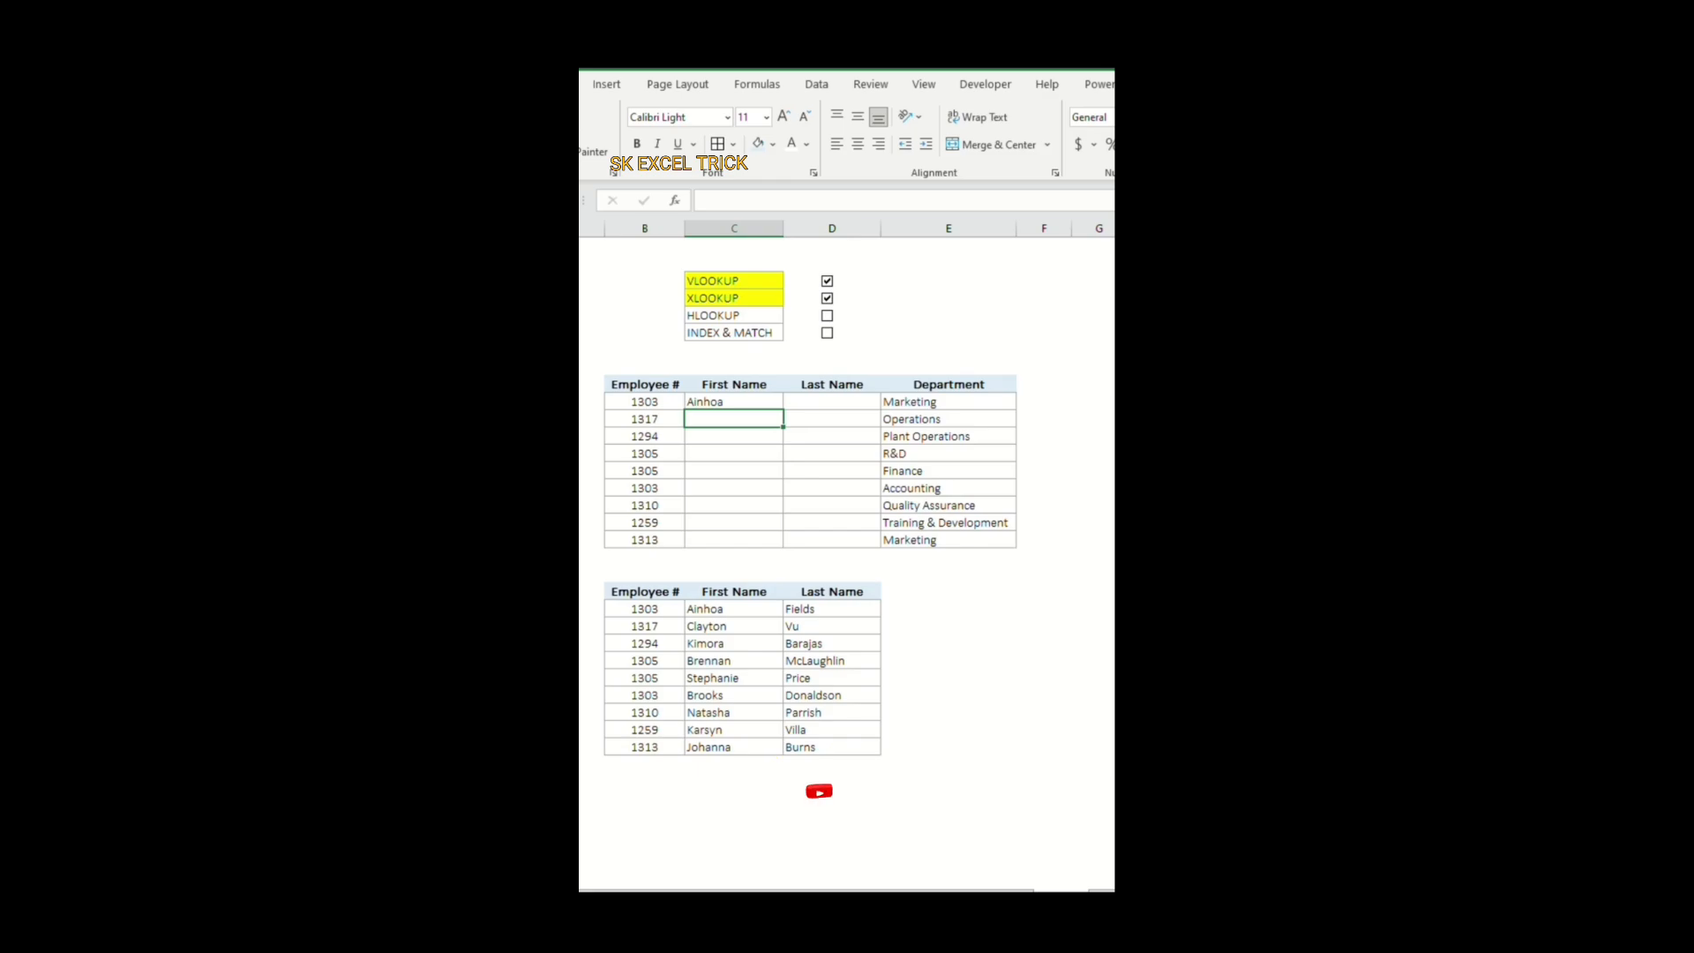
text(=x)
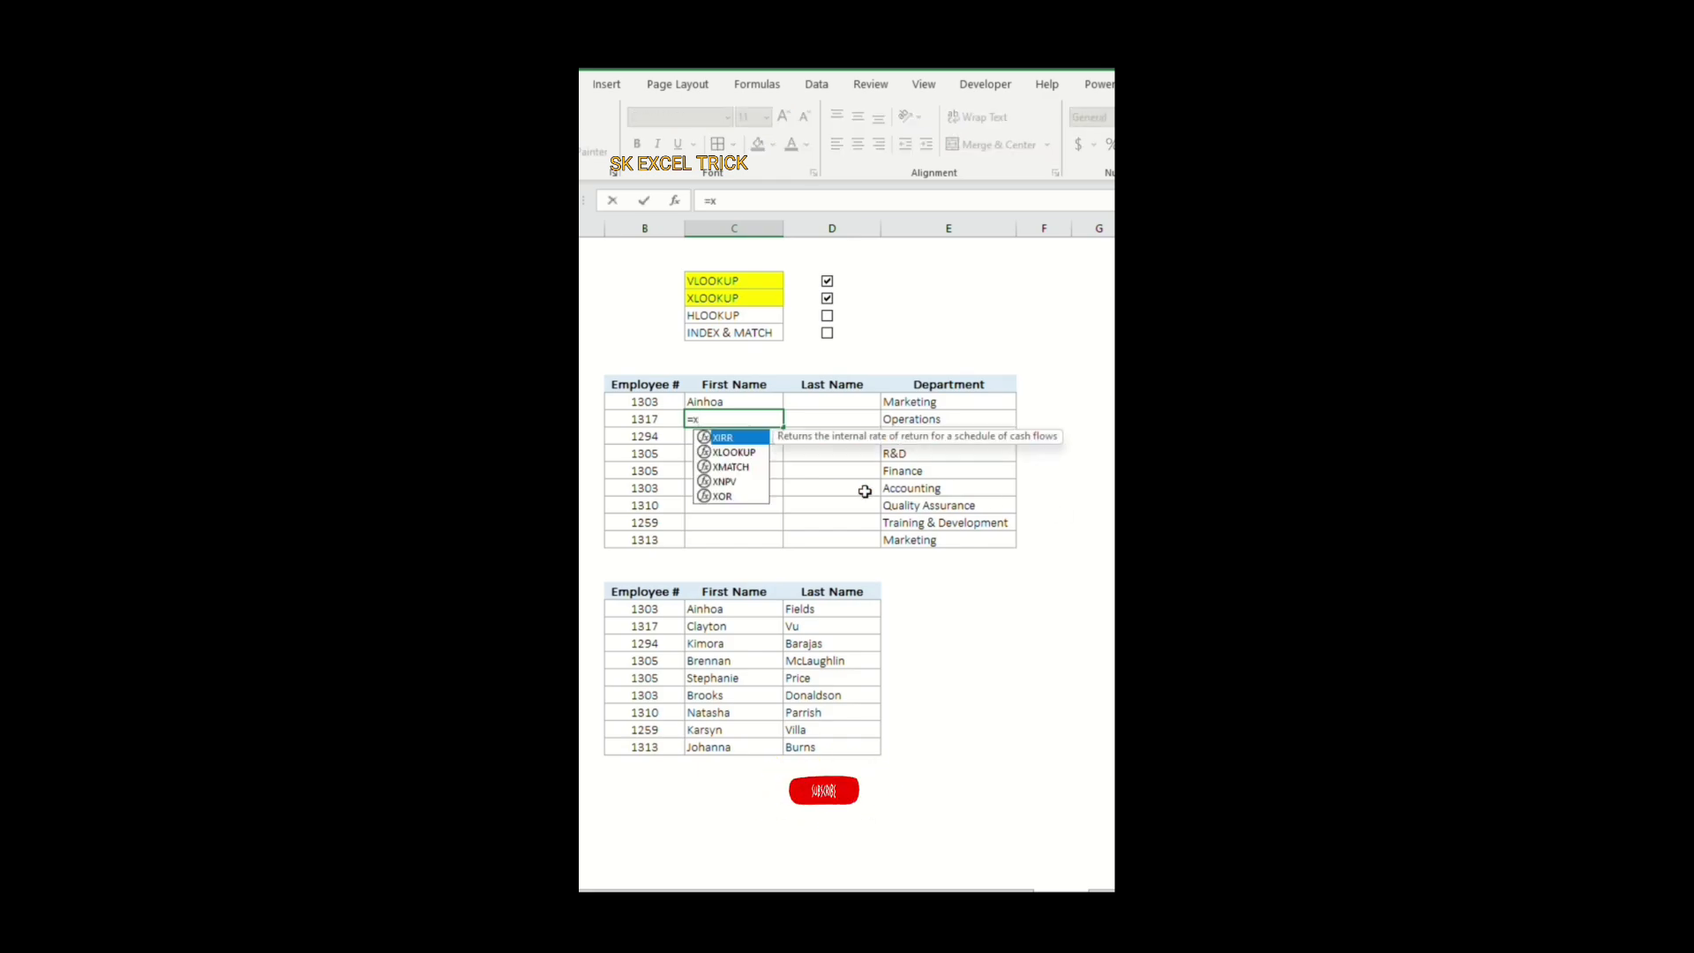
double_click(733, 451)
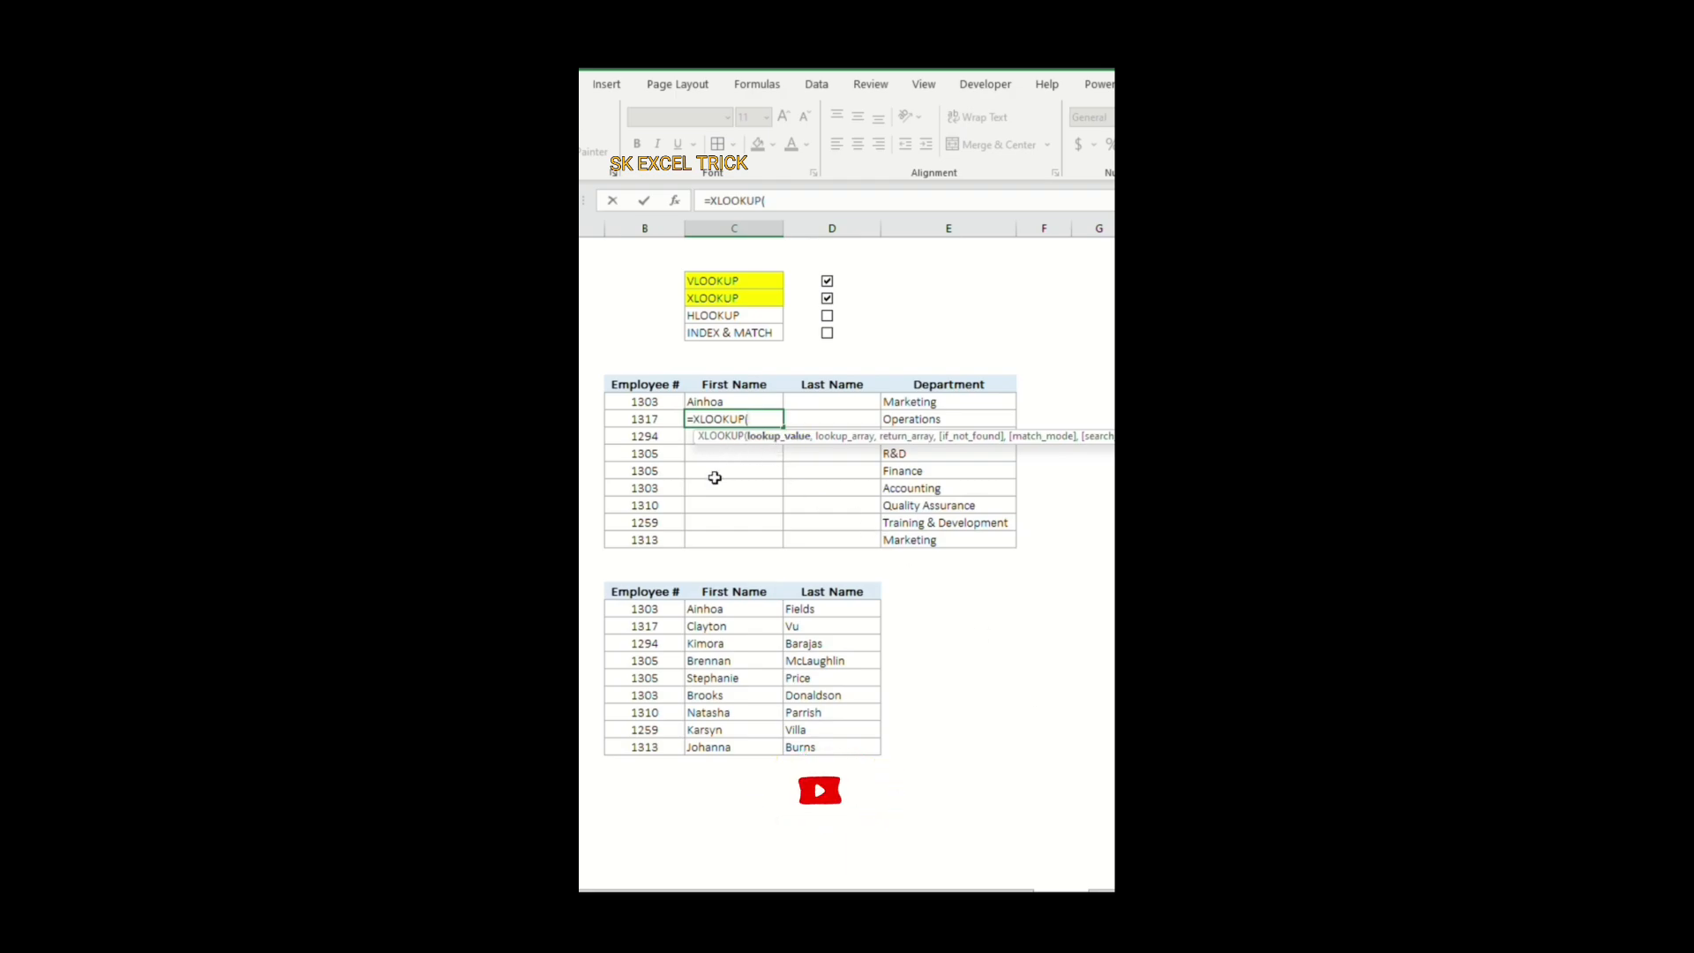
click(645, 419)
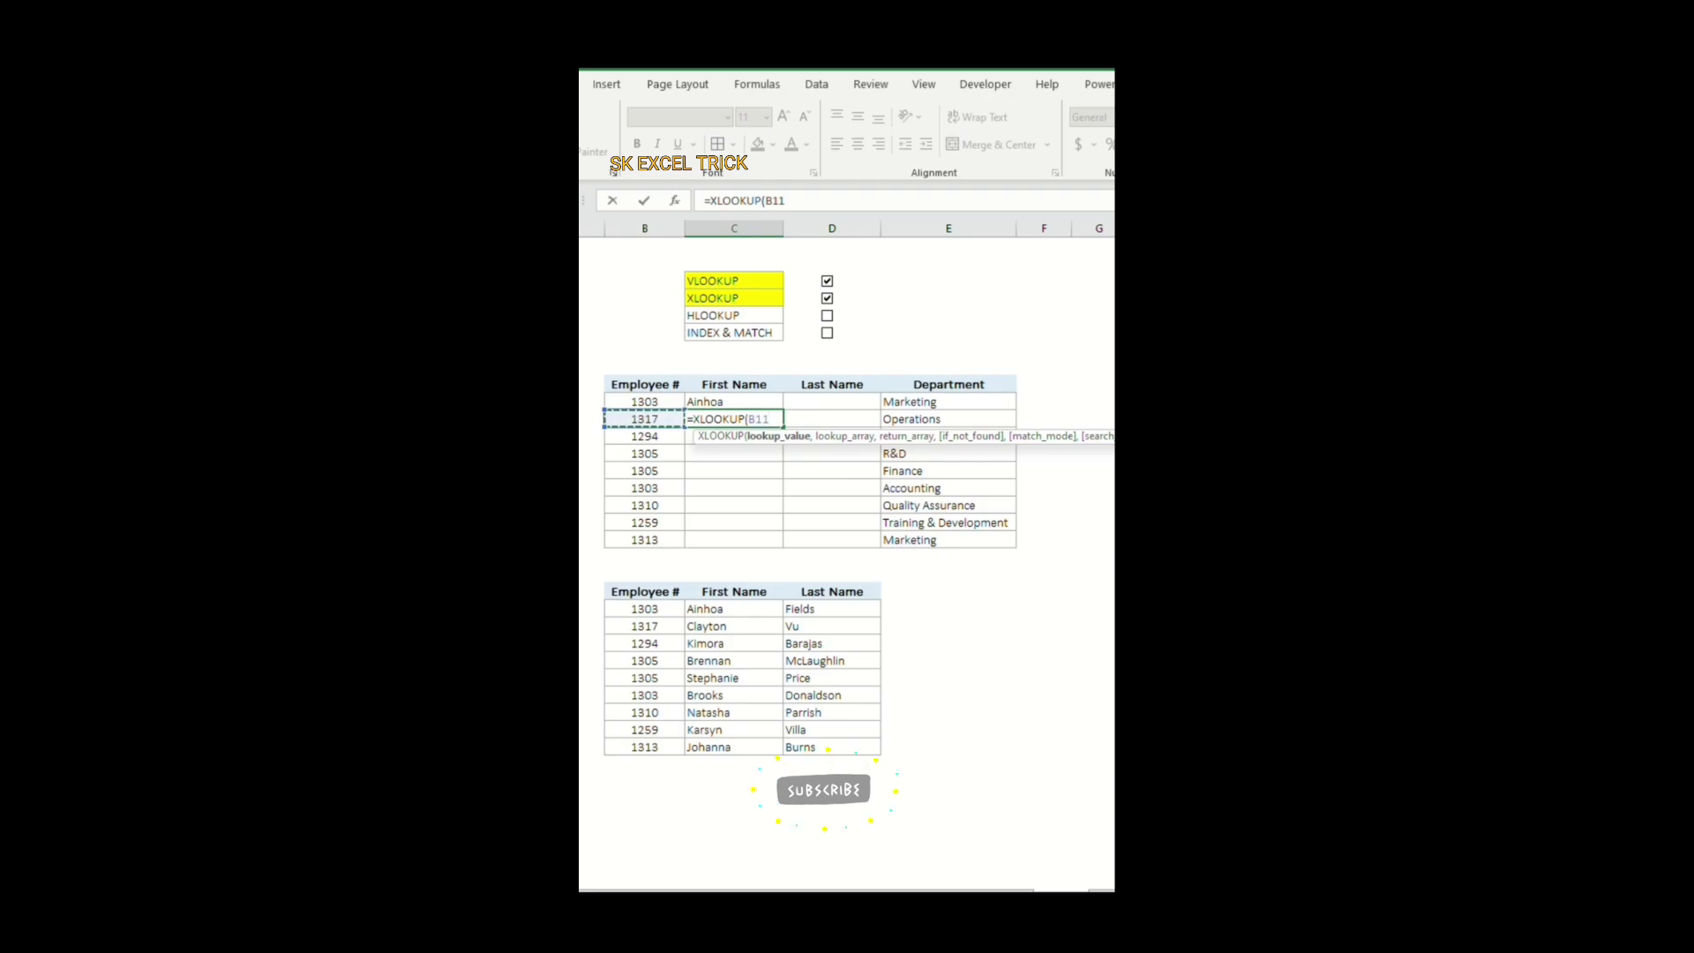
text(,)
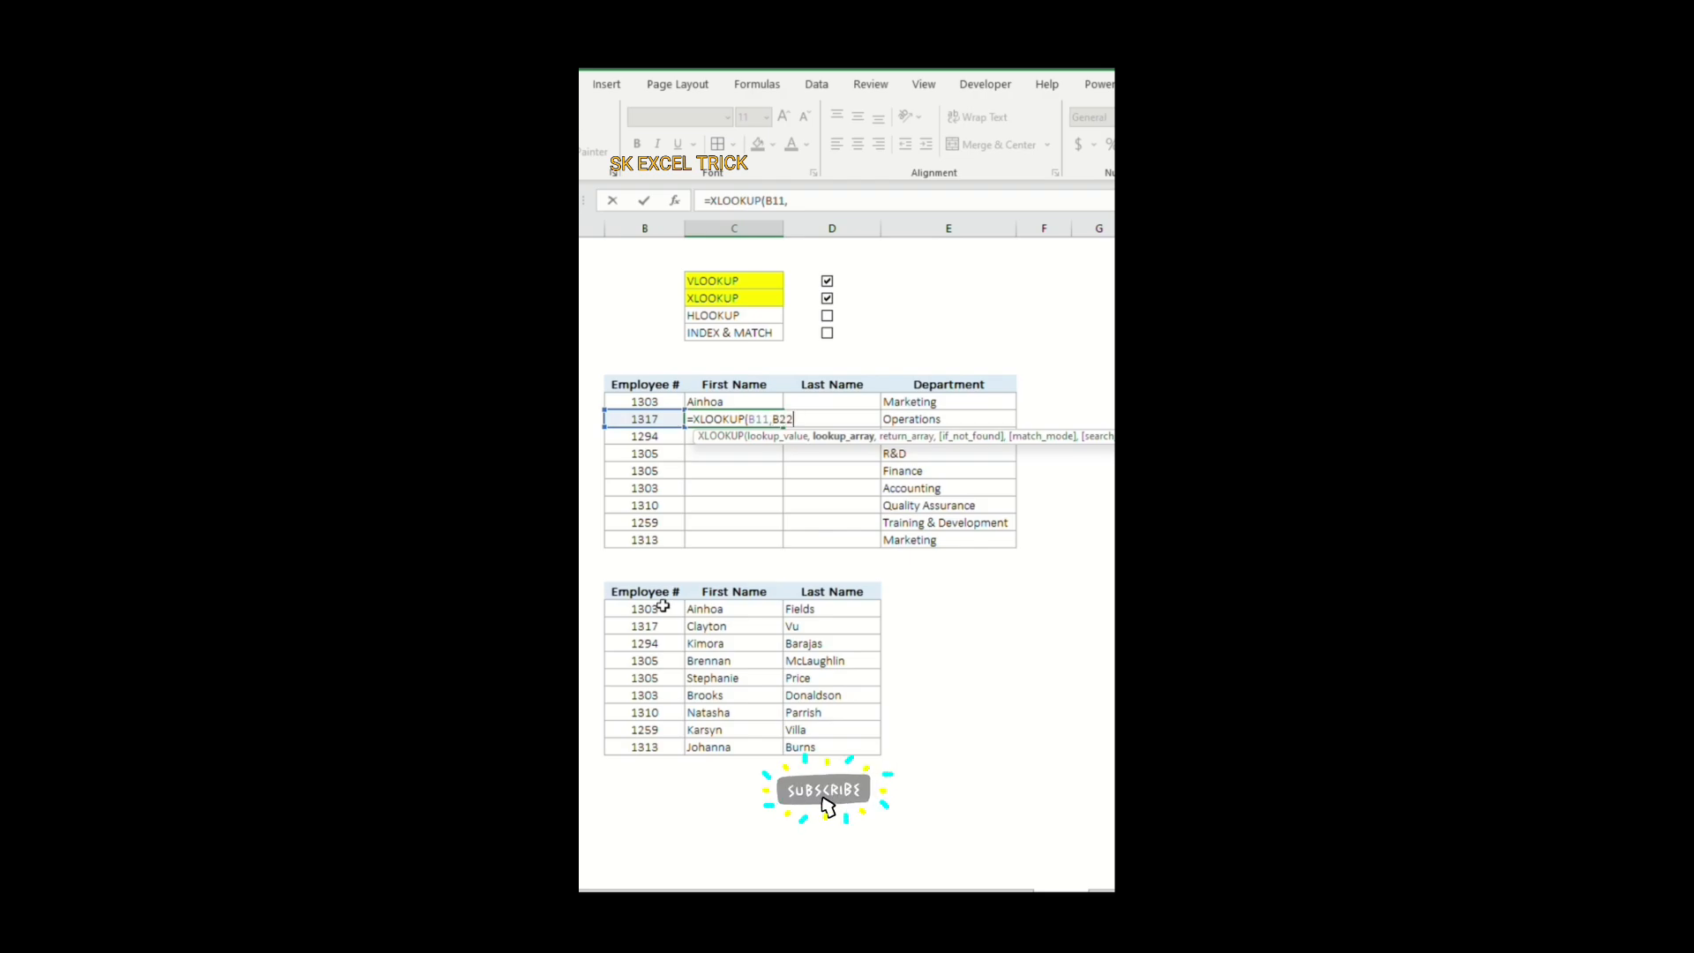
drag(664, 608, 658, 747)
text(,)
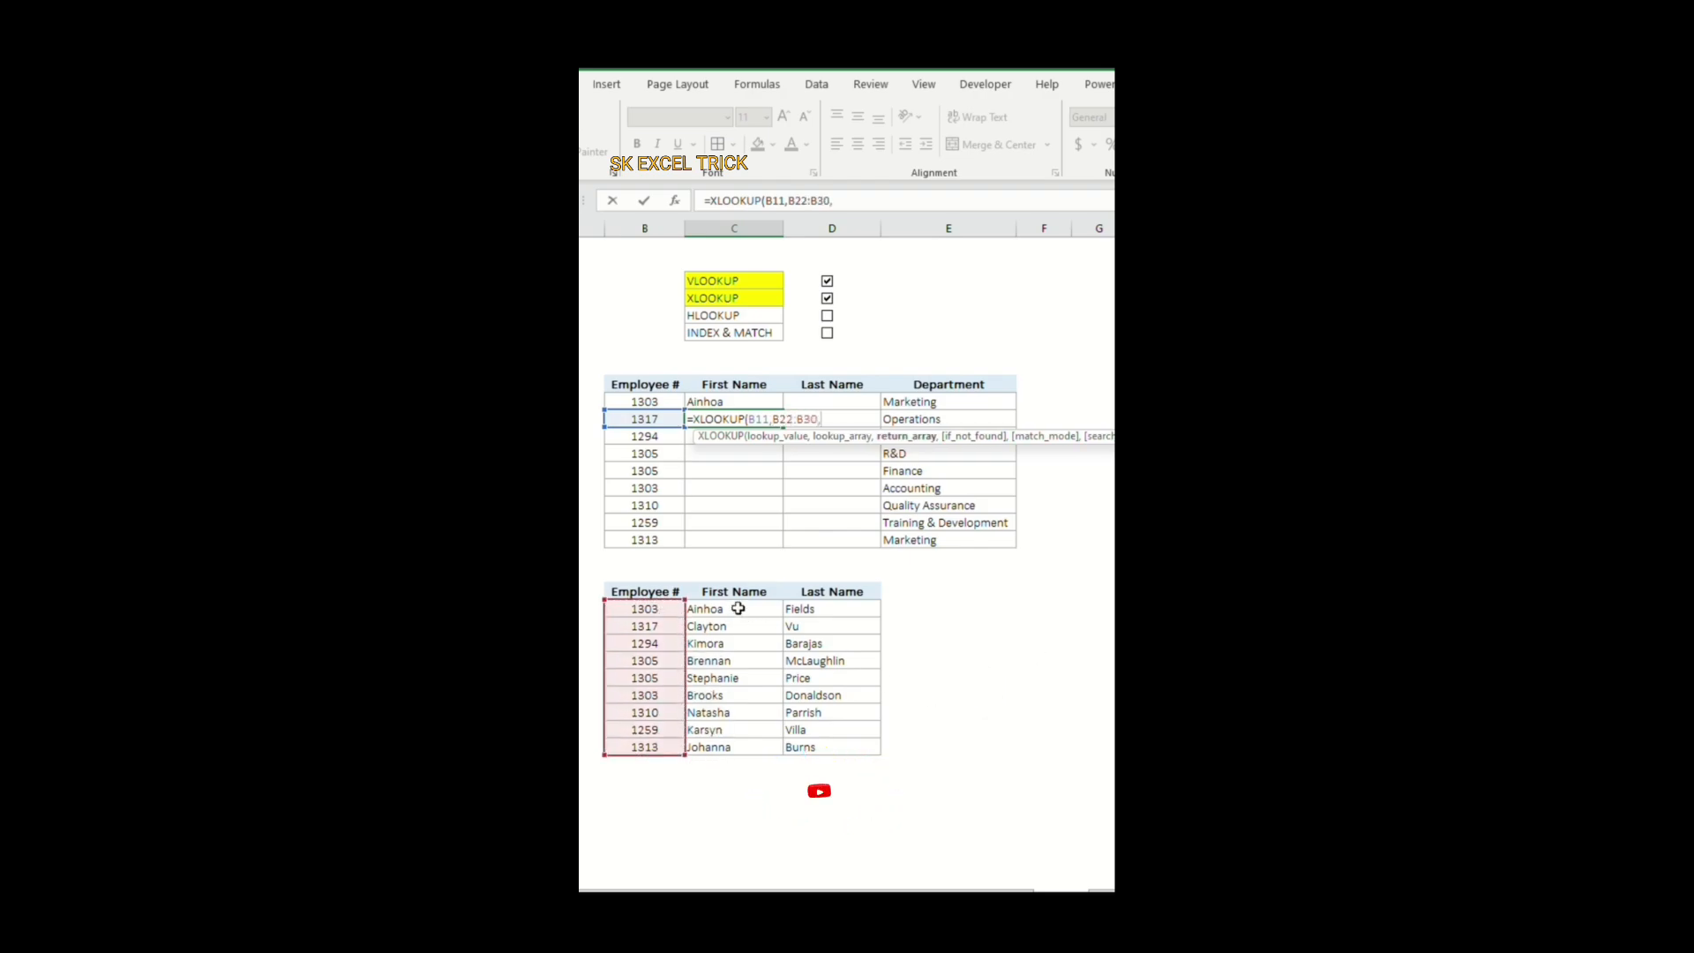
Step: Complete the XLOOKUP formula with return array C22:D30 and "No Data" as the if-not-found text
drag(741, 611, 809, 747)
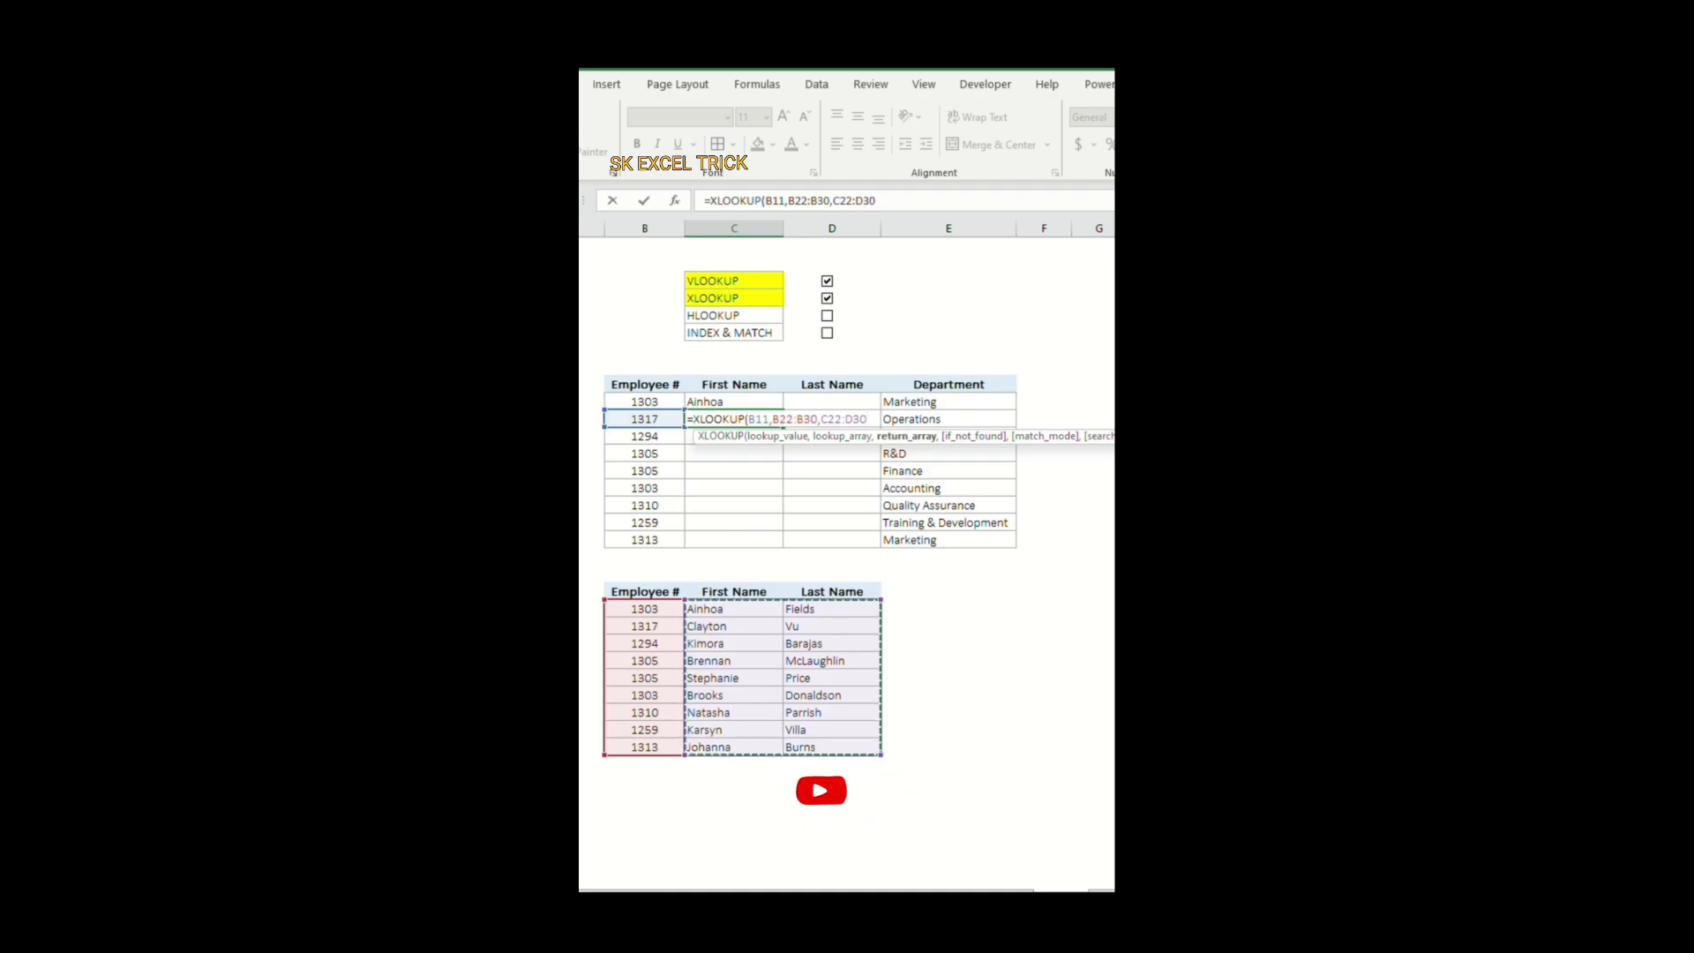
text(,)
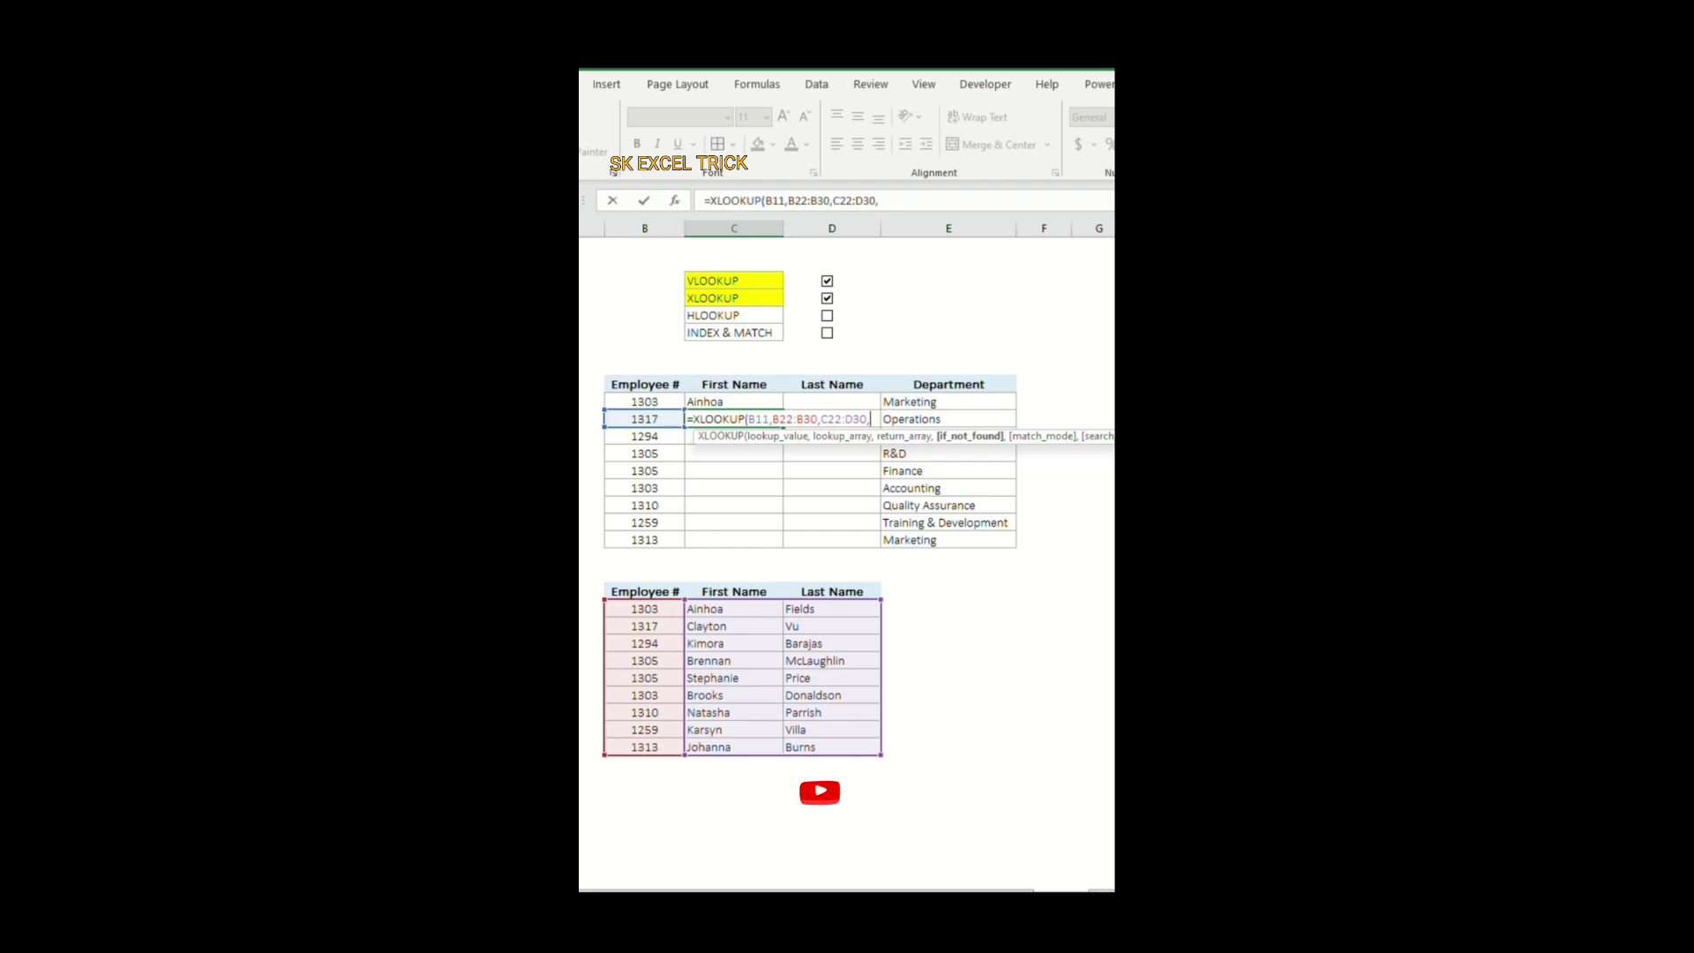
text(N)
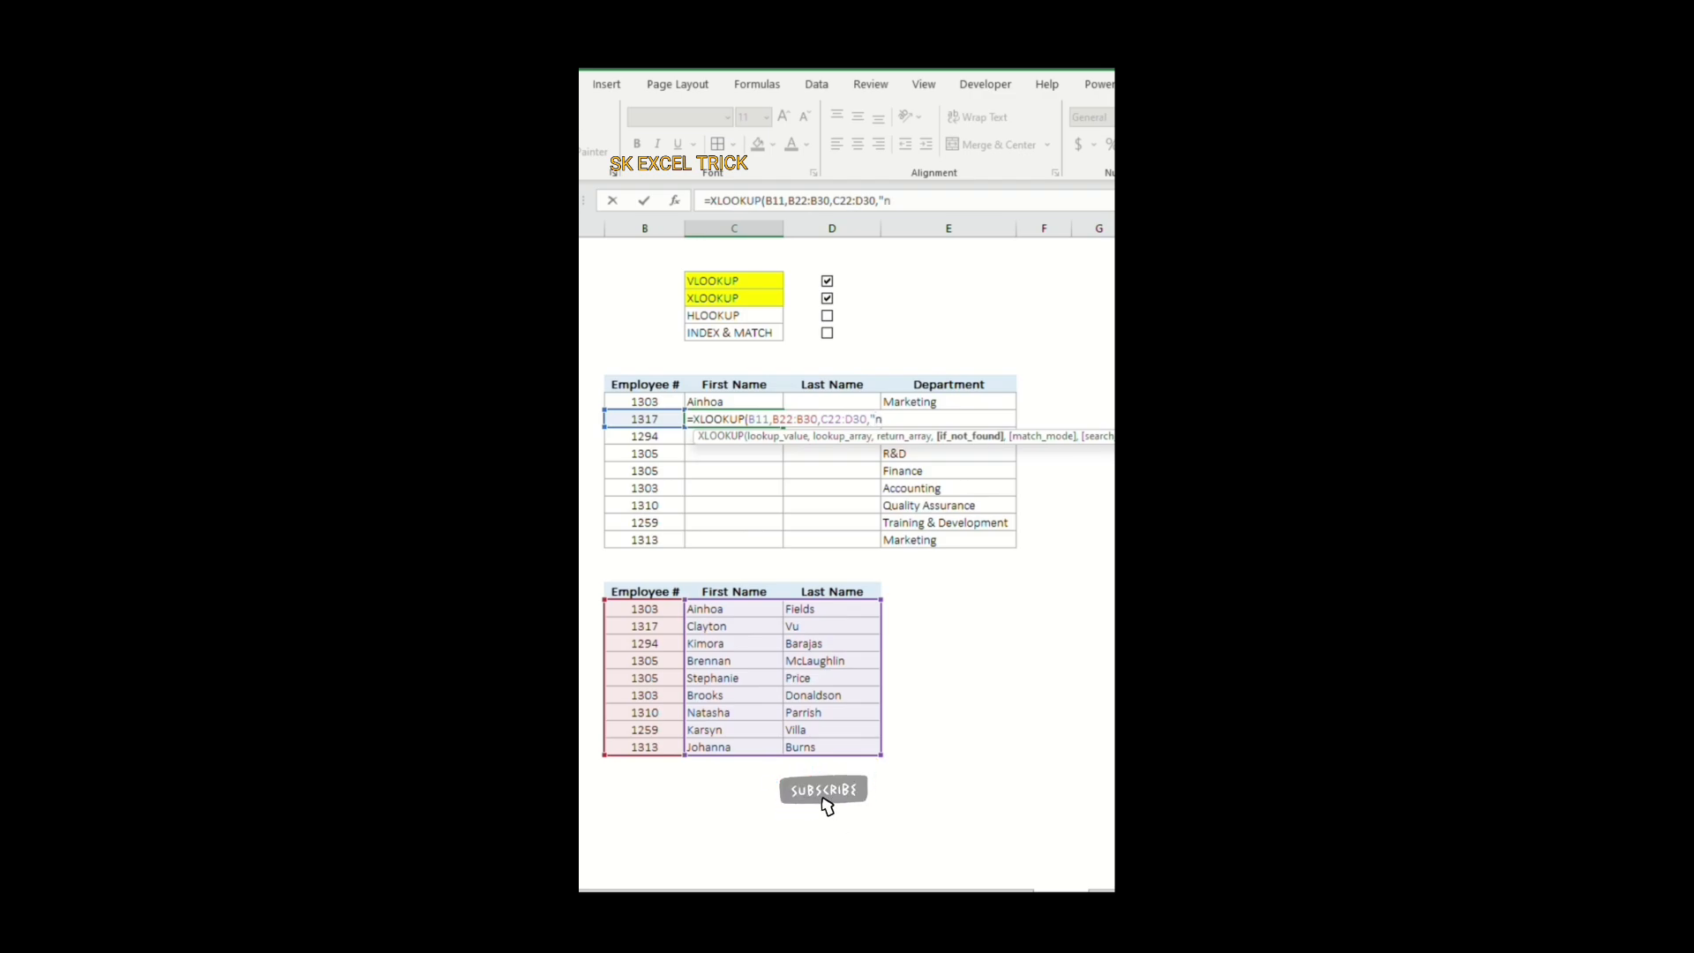
key(BackSpace)
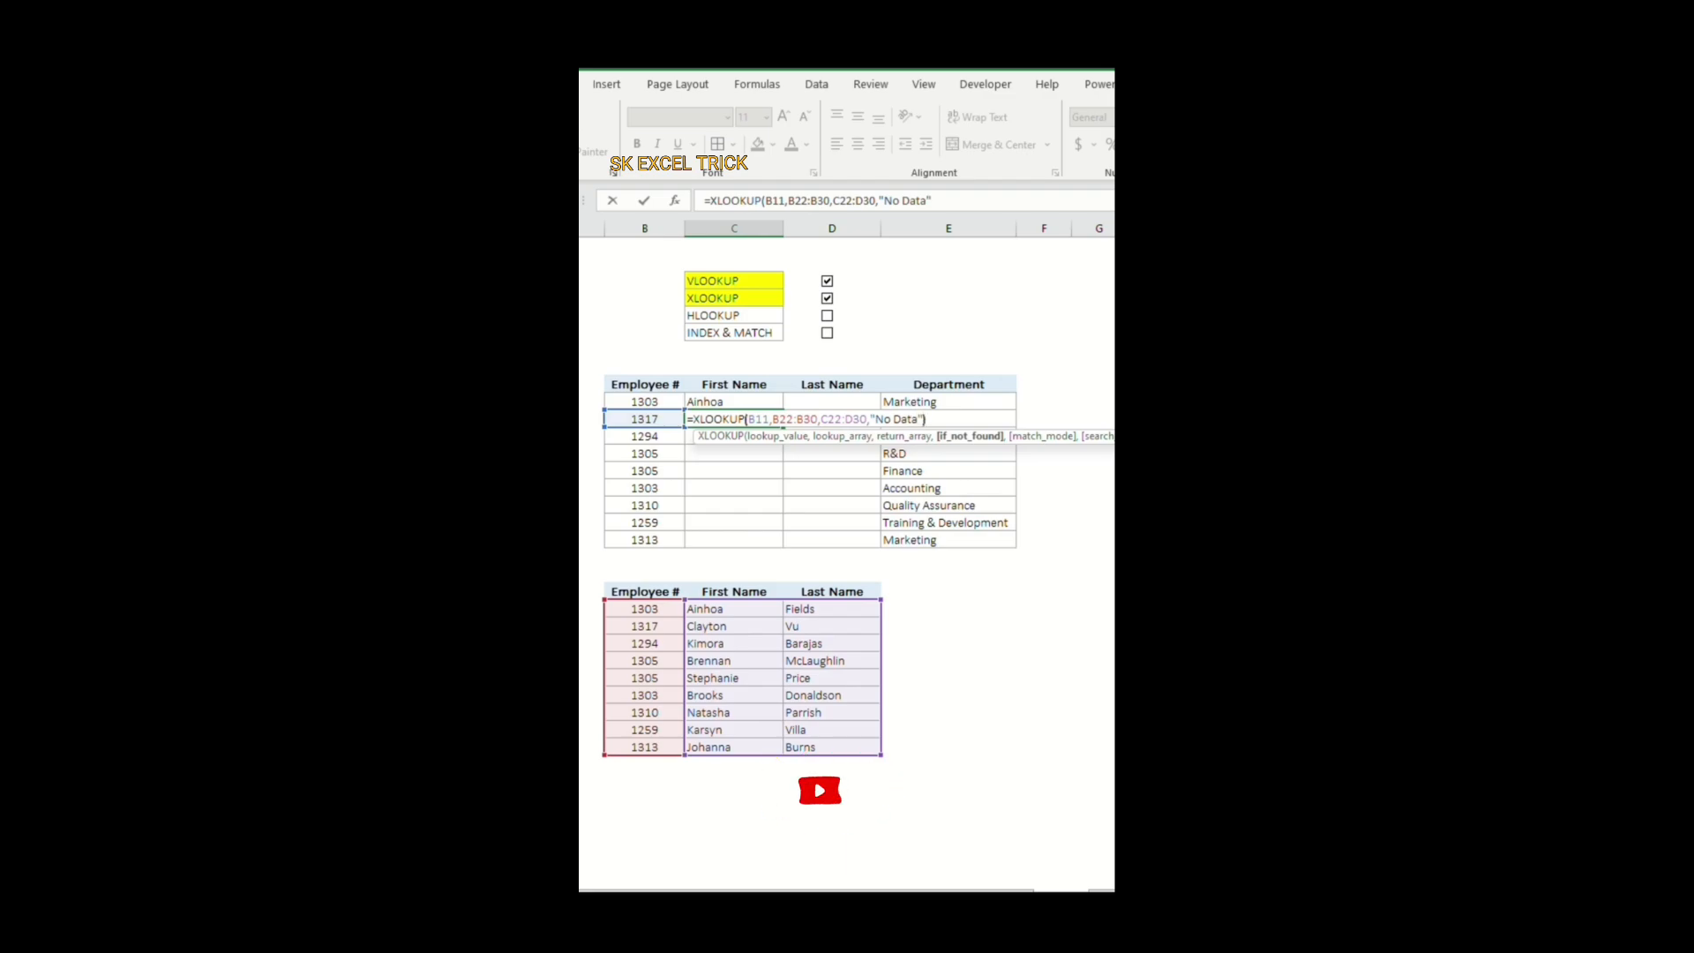
text())
key(Return)
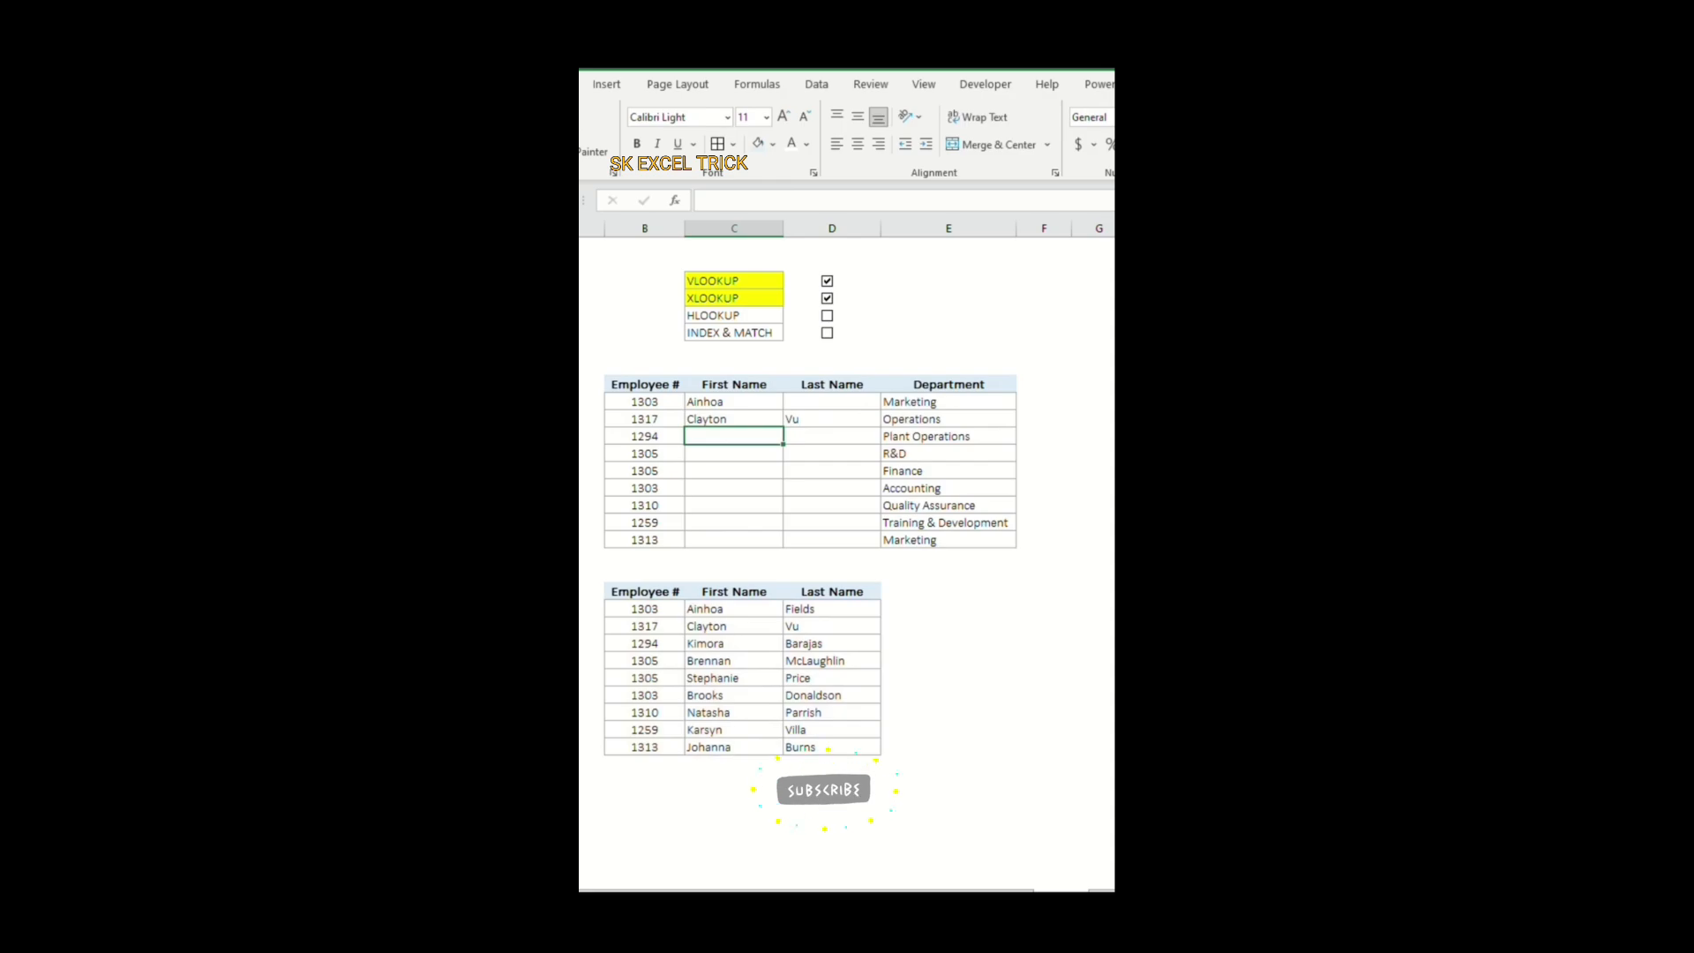
key(Up)
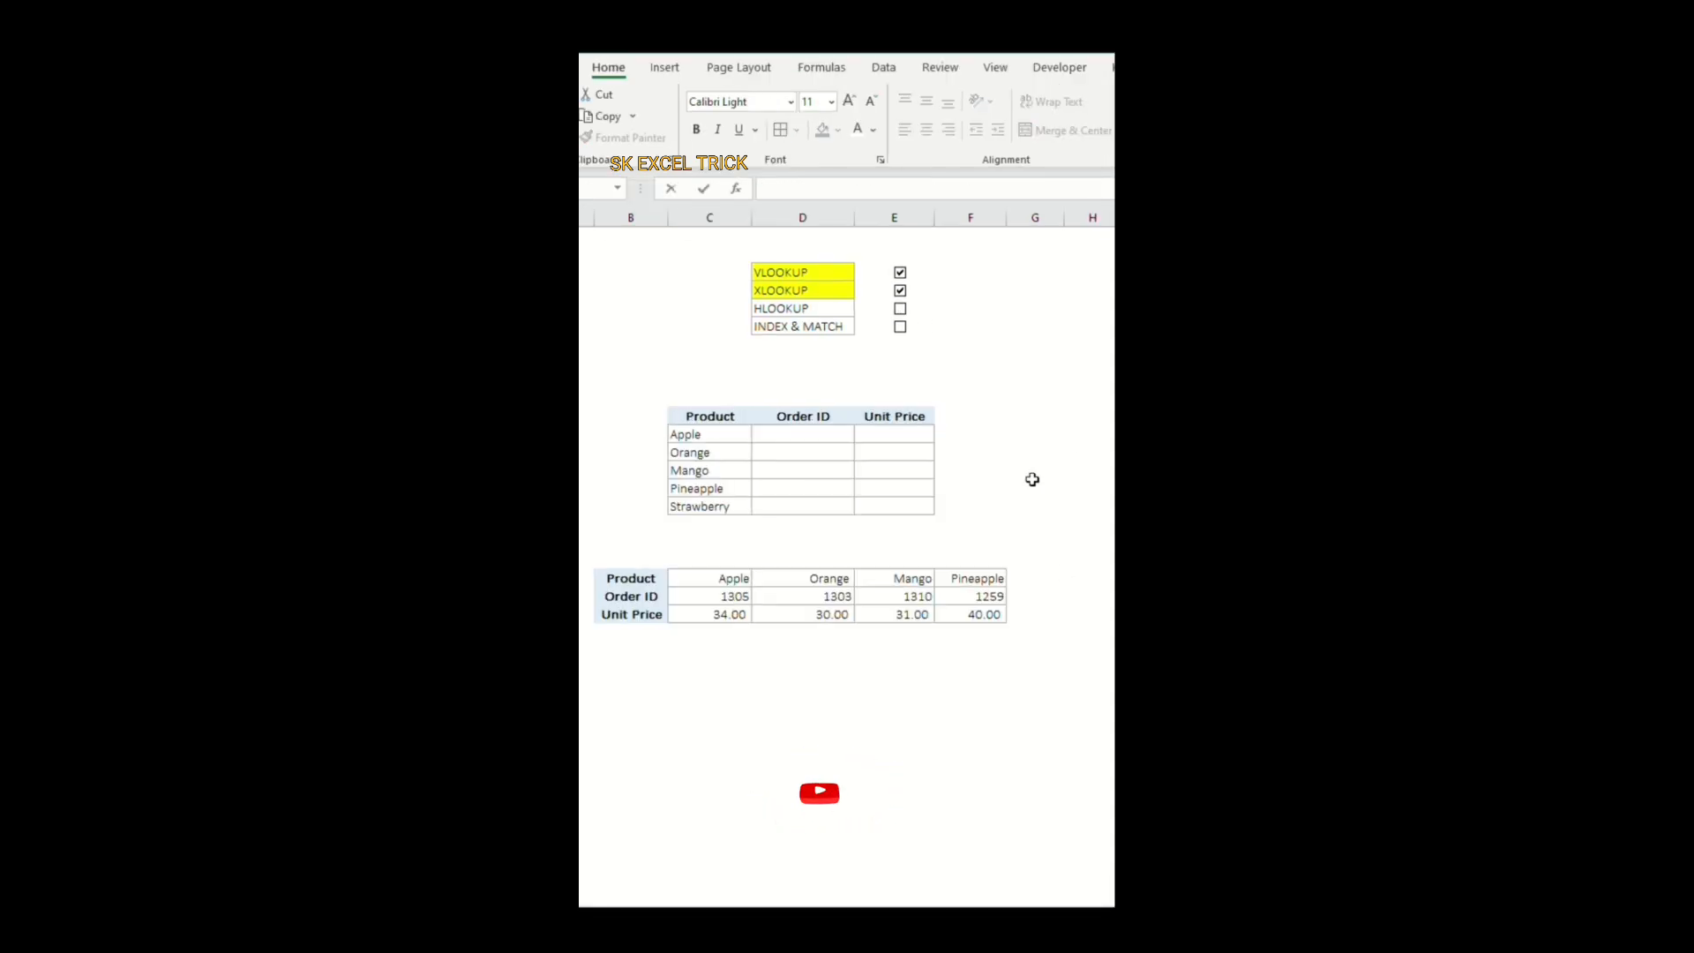
Step: Tick the HLOOKUP checkbox in the checklist on the product order sheet
click(1032, 486)
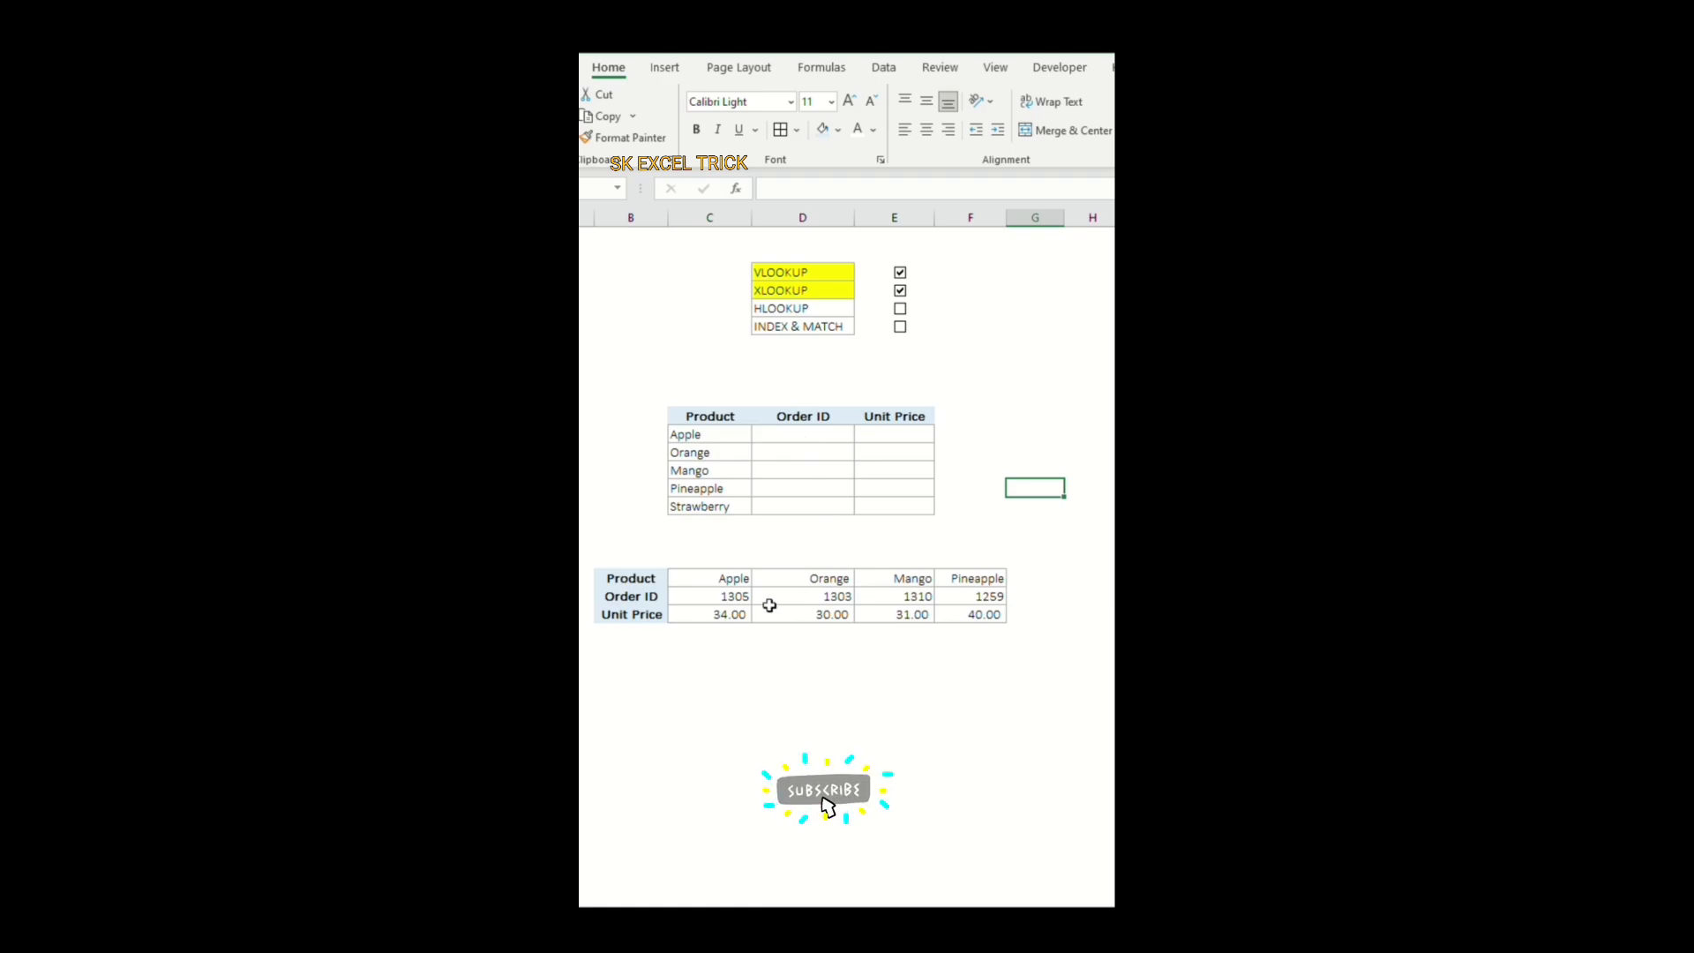
drag(726, 598, 942, 613)
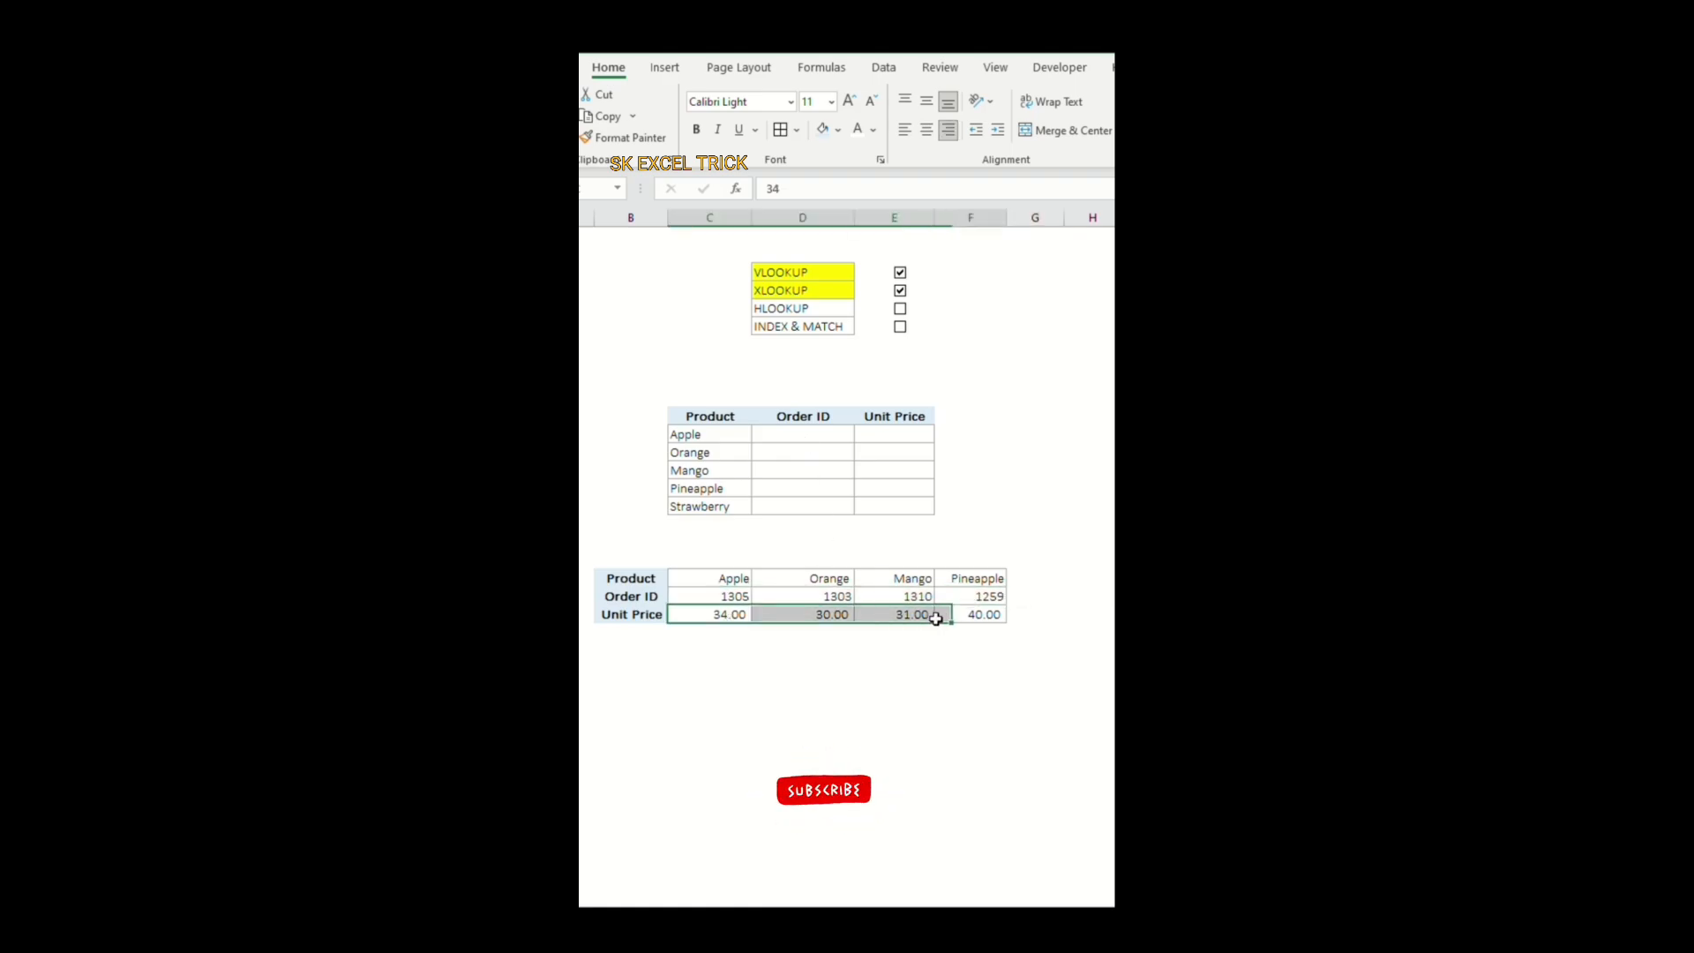
click(911, 714)
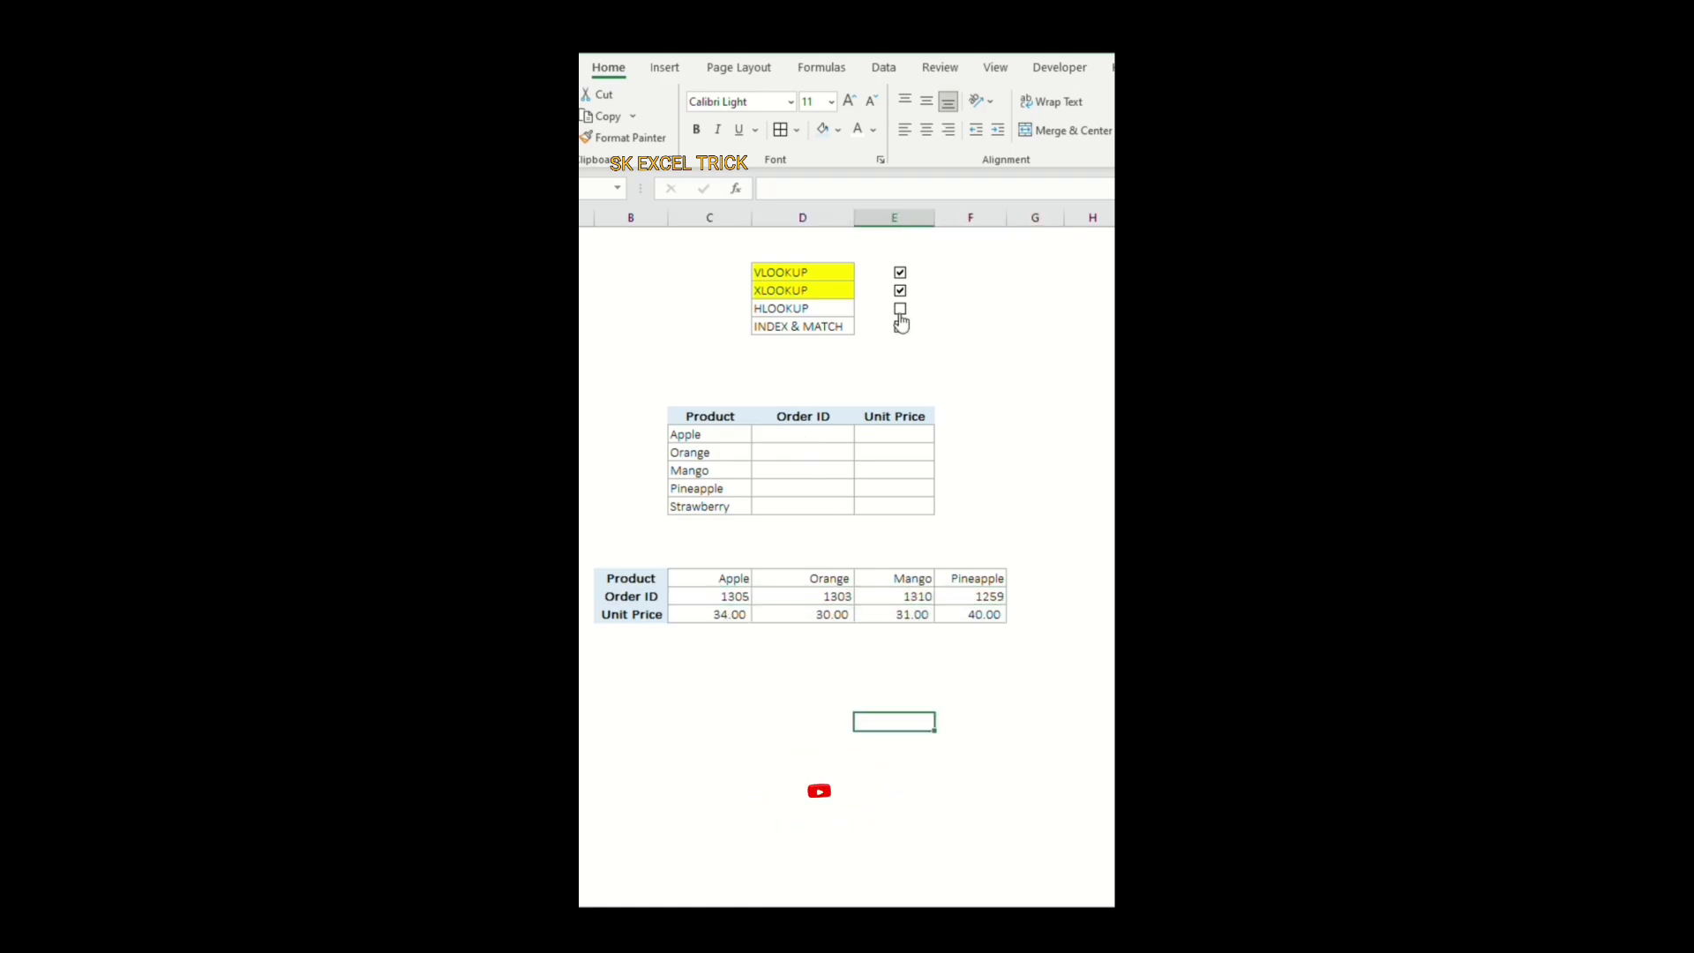
click(900, 310)
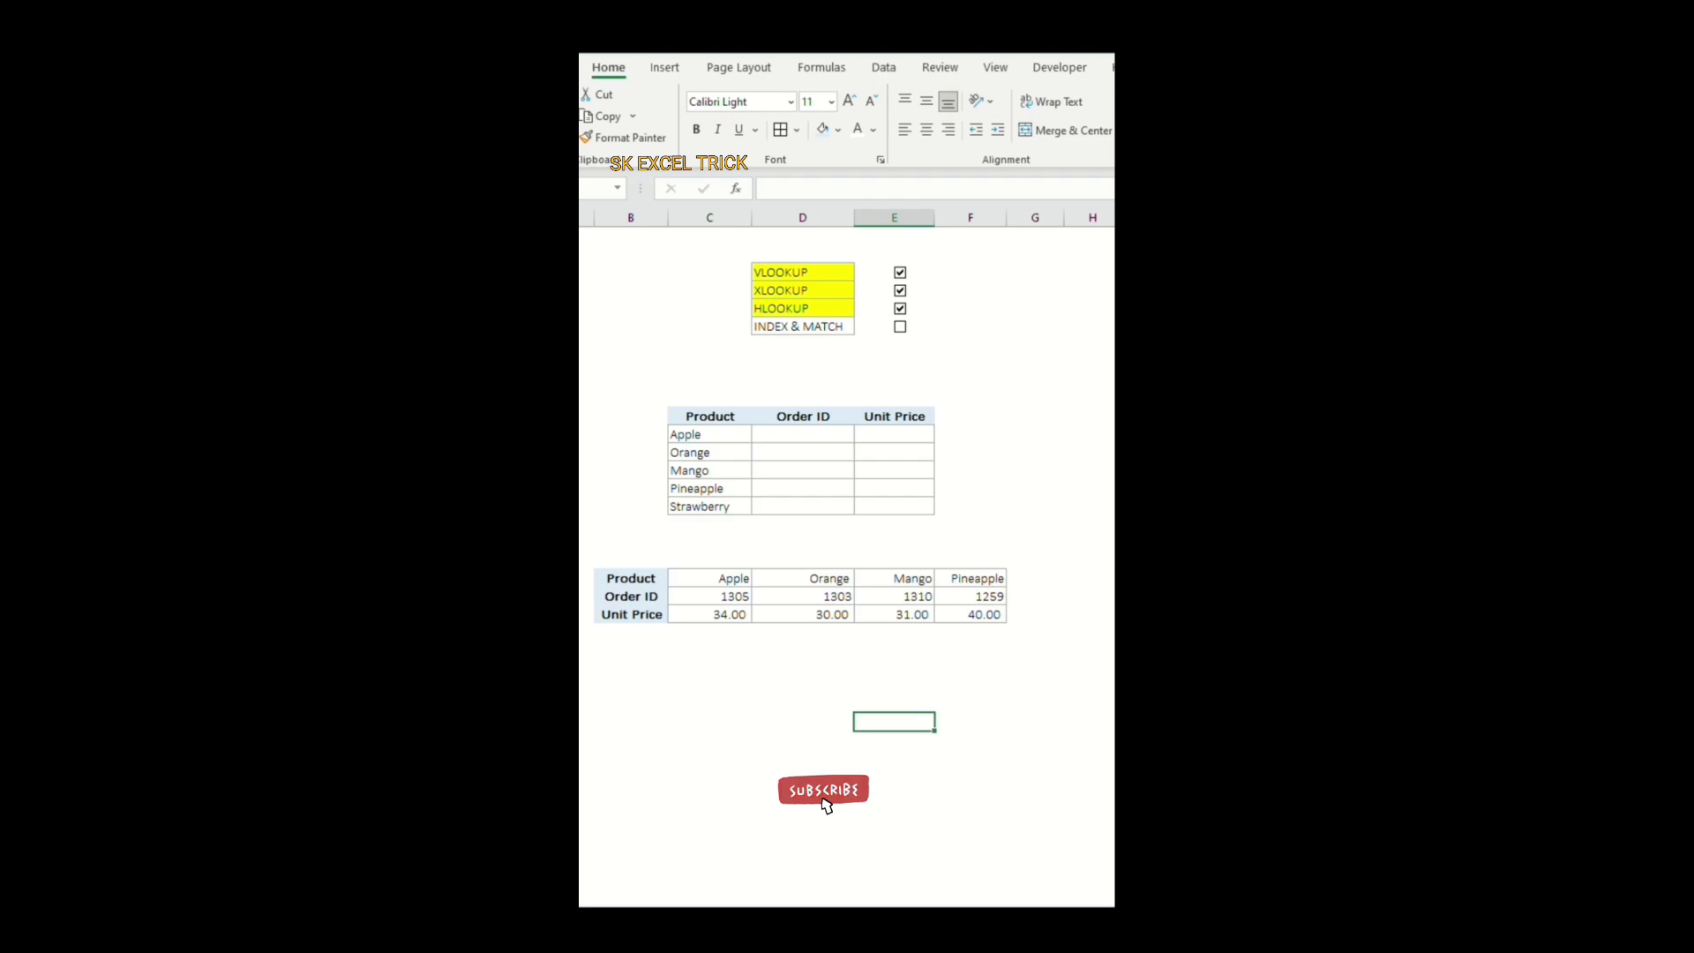
Step: Examine the product names, order IDs and unit prices in the horizontal lookup table
click(1112, 552)
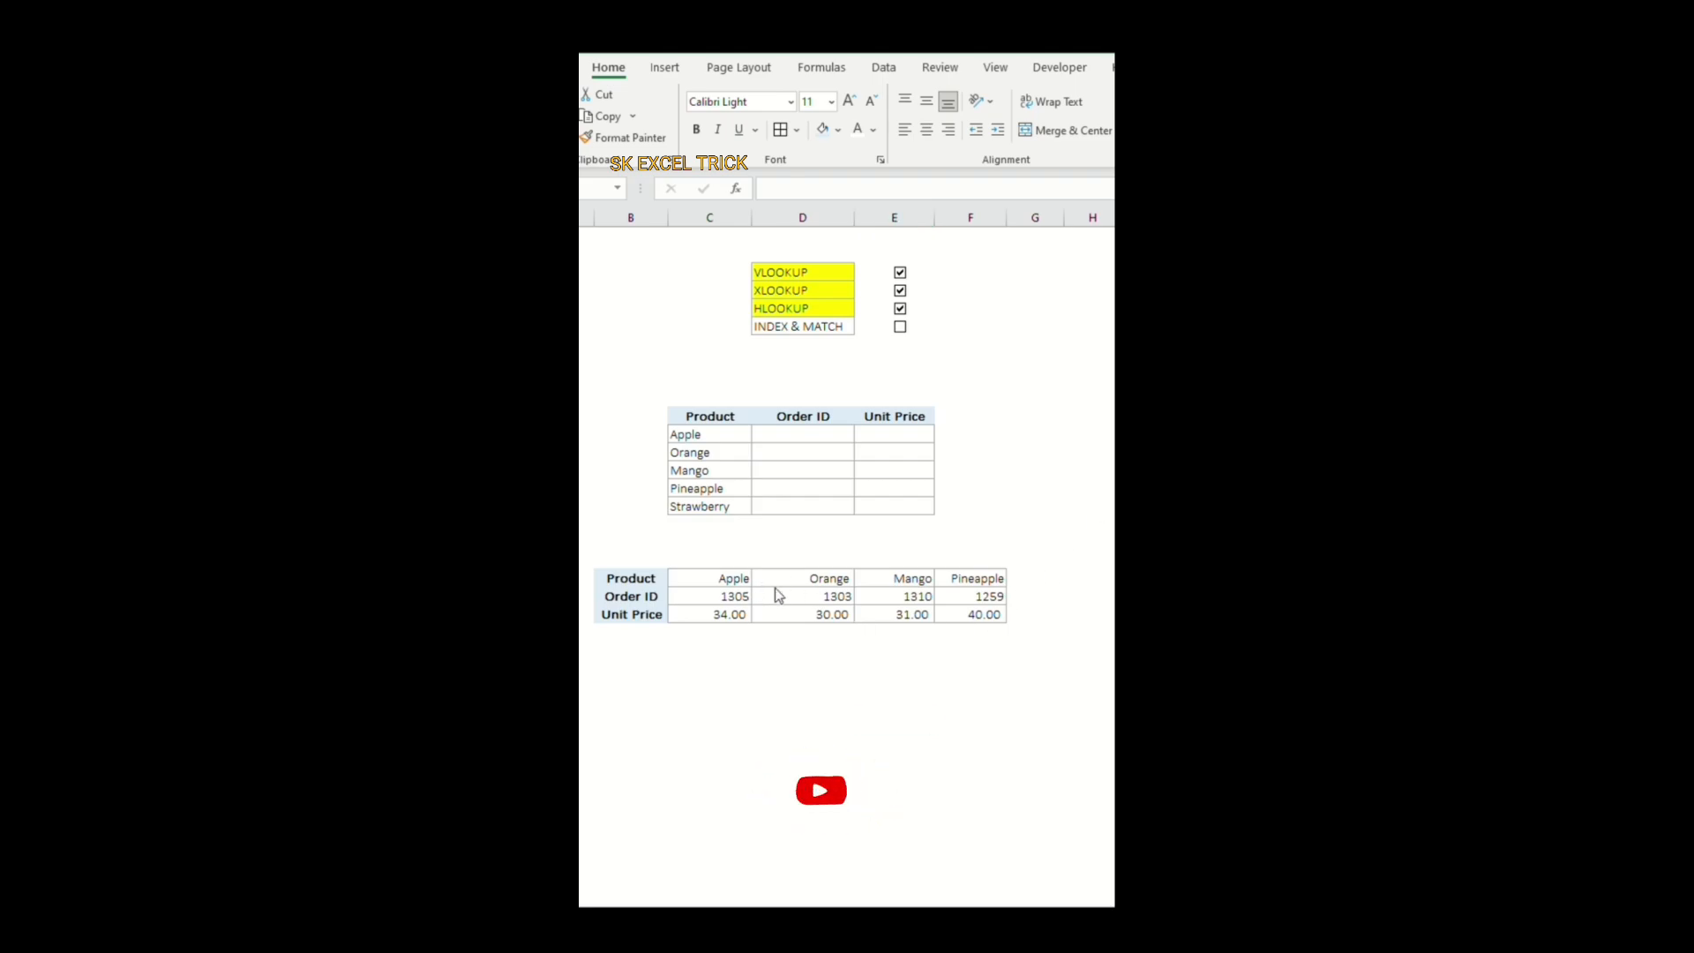
drag(738, 578, 734, 614)
drag(824, 578, 829, 614)
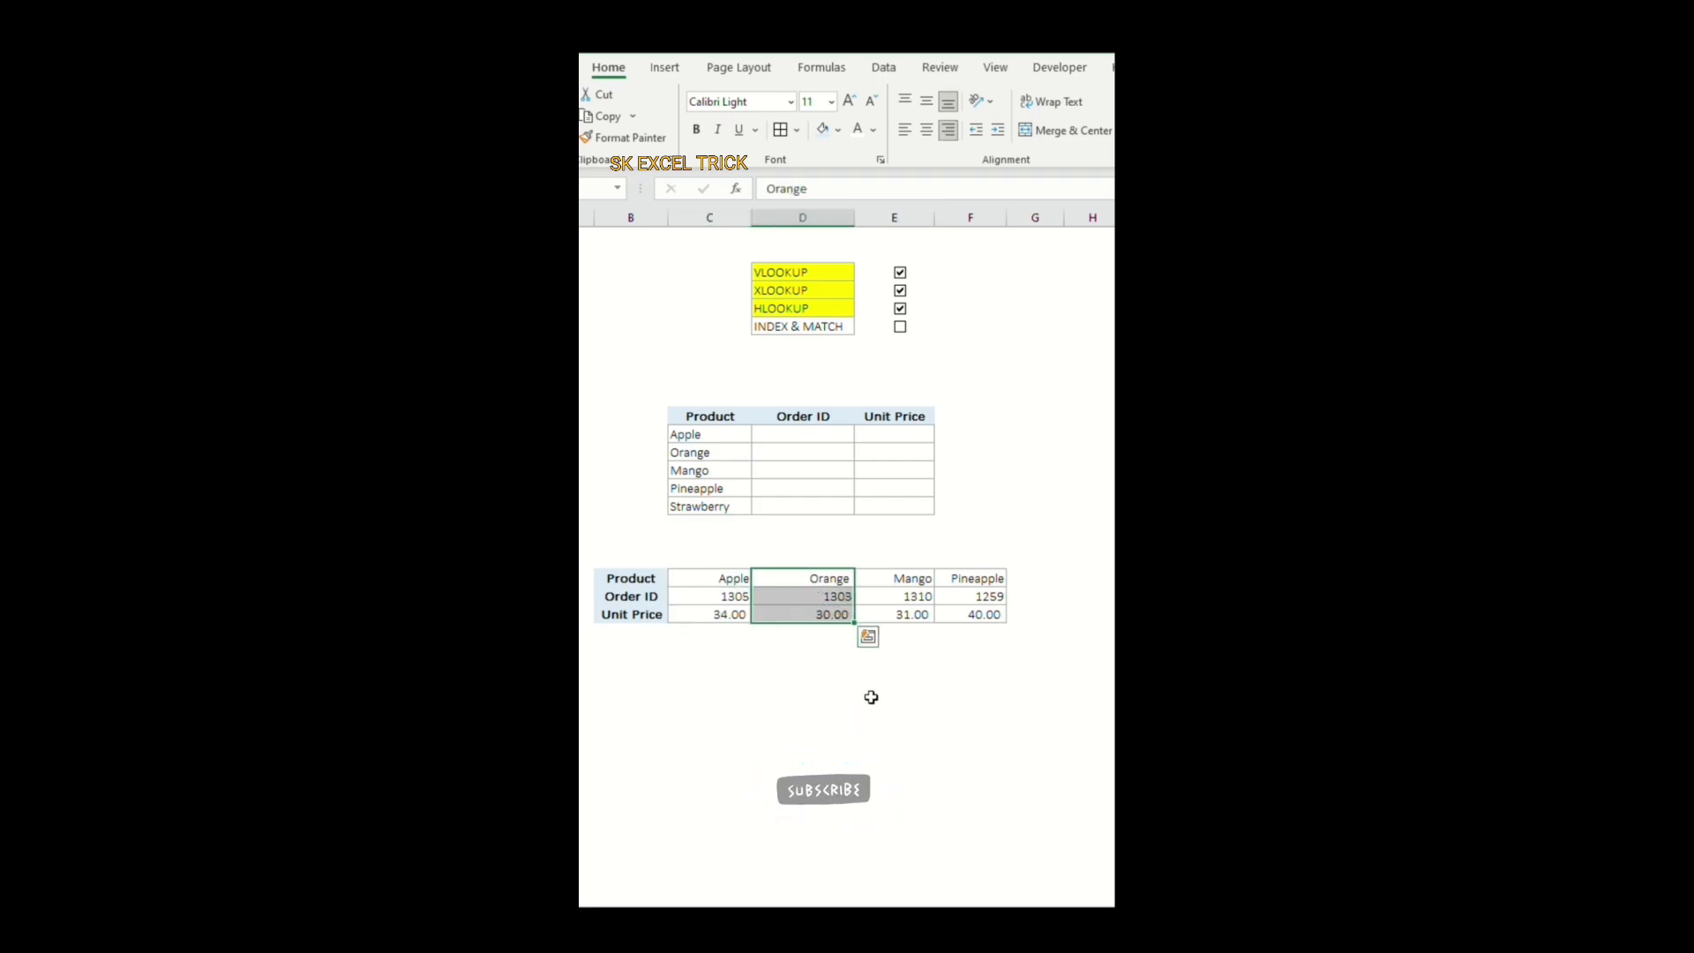
drag(698, 597, 979, 610)
drag(729, 576, 962, 581)
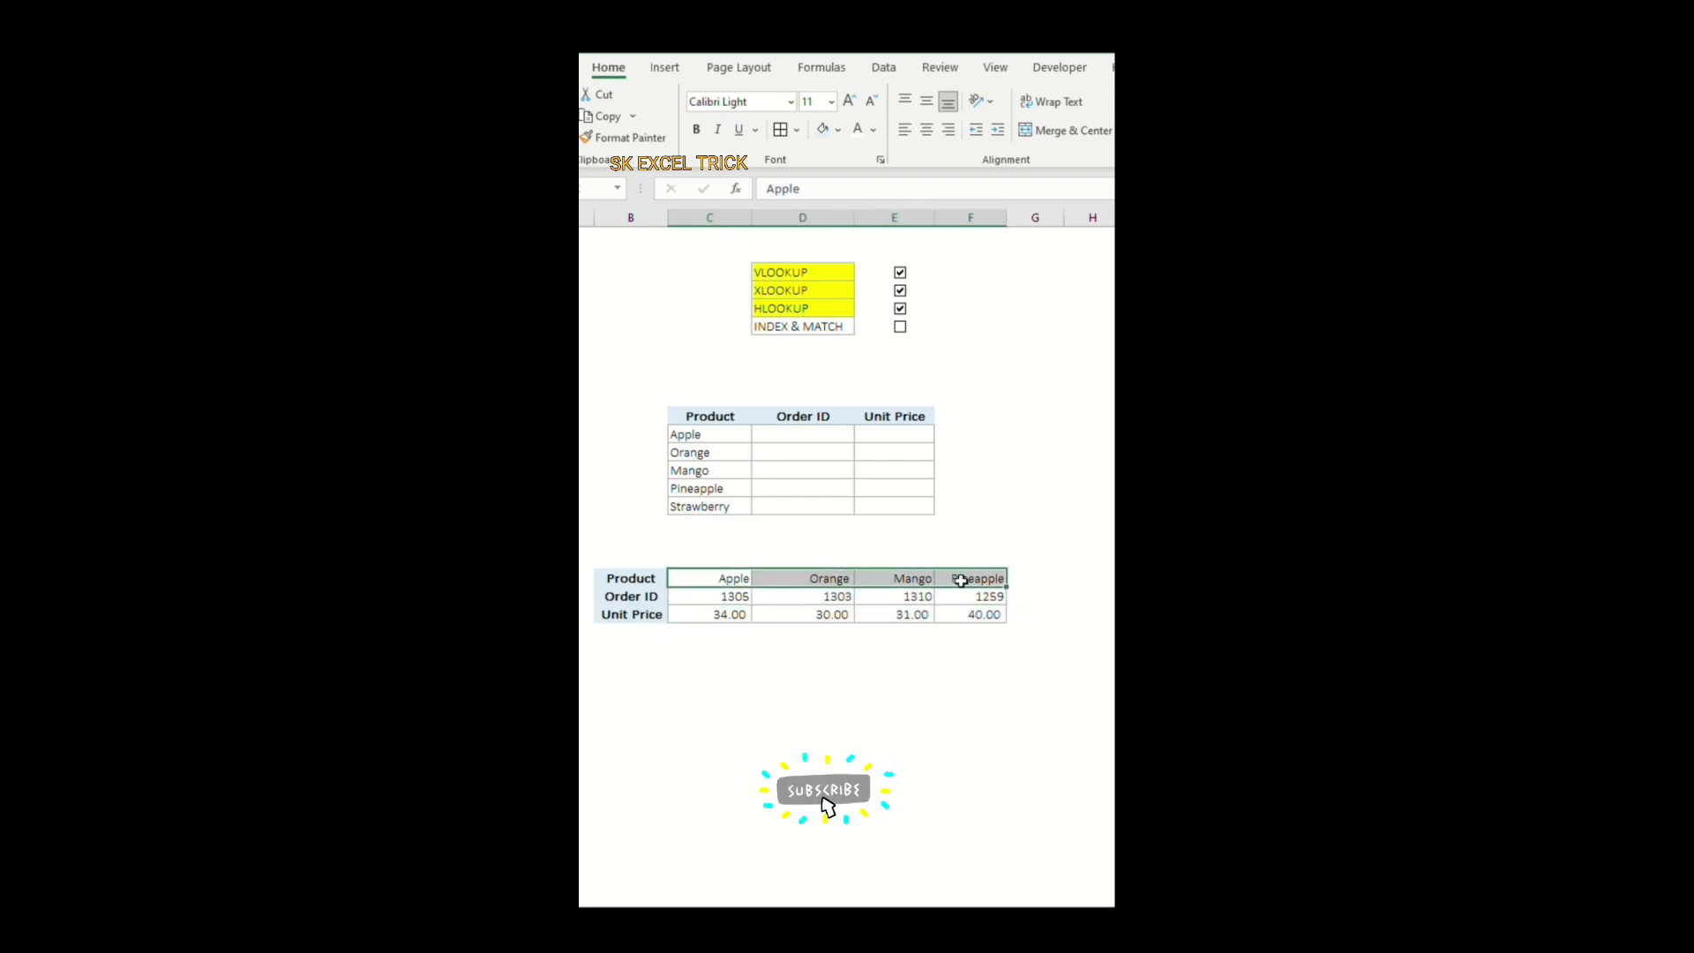
Step: Start an HLOOKUP formula in the Order ID cell for Apple with C12 as the lookup value
click(824, 433)
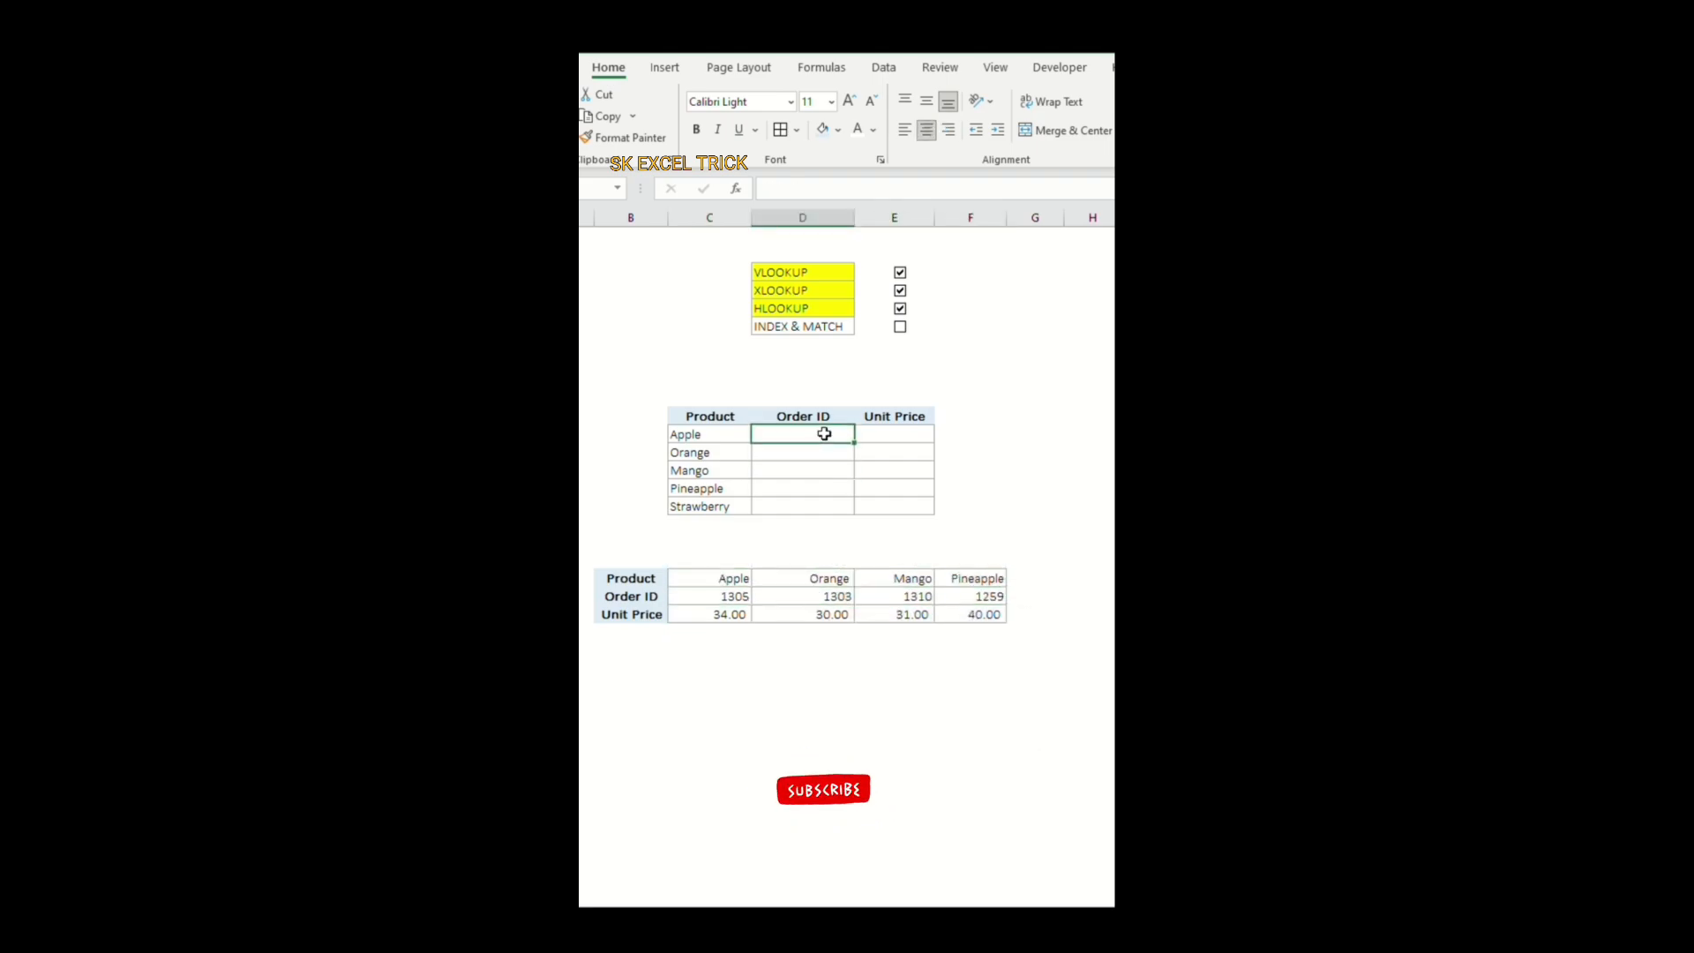
text(=hl)
double_click(841, 454)
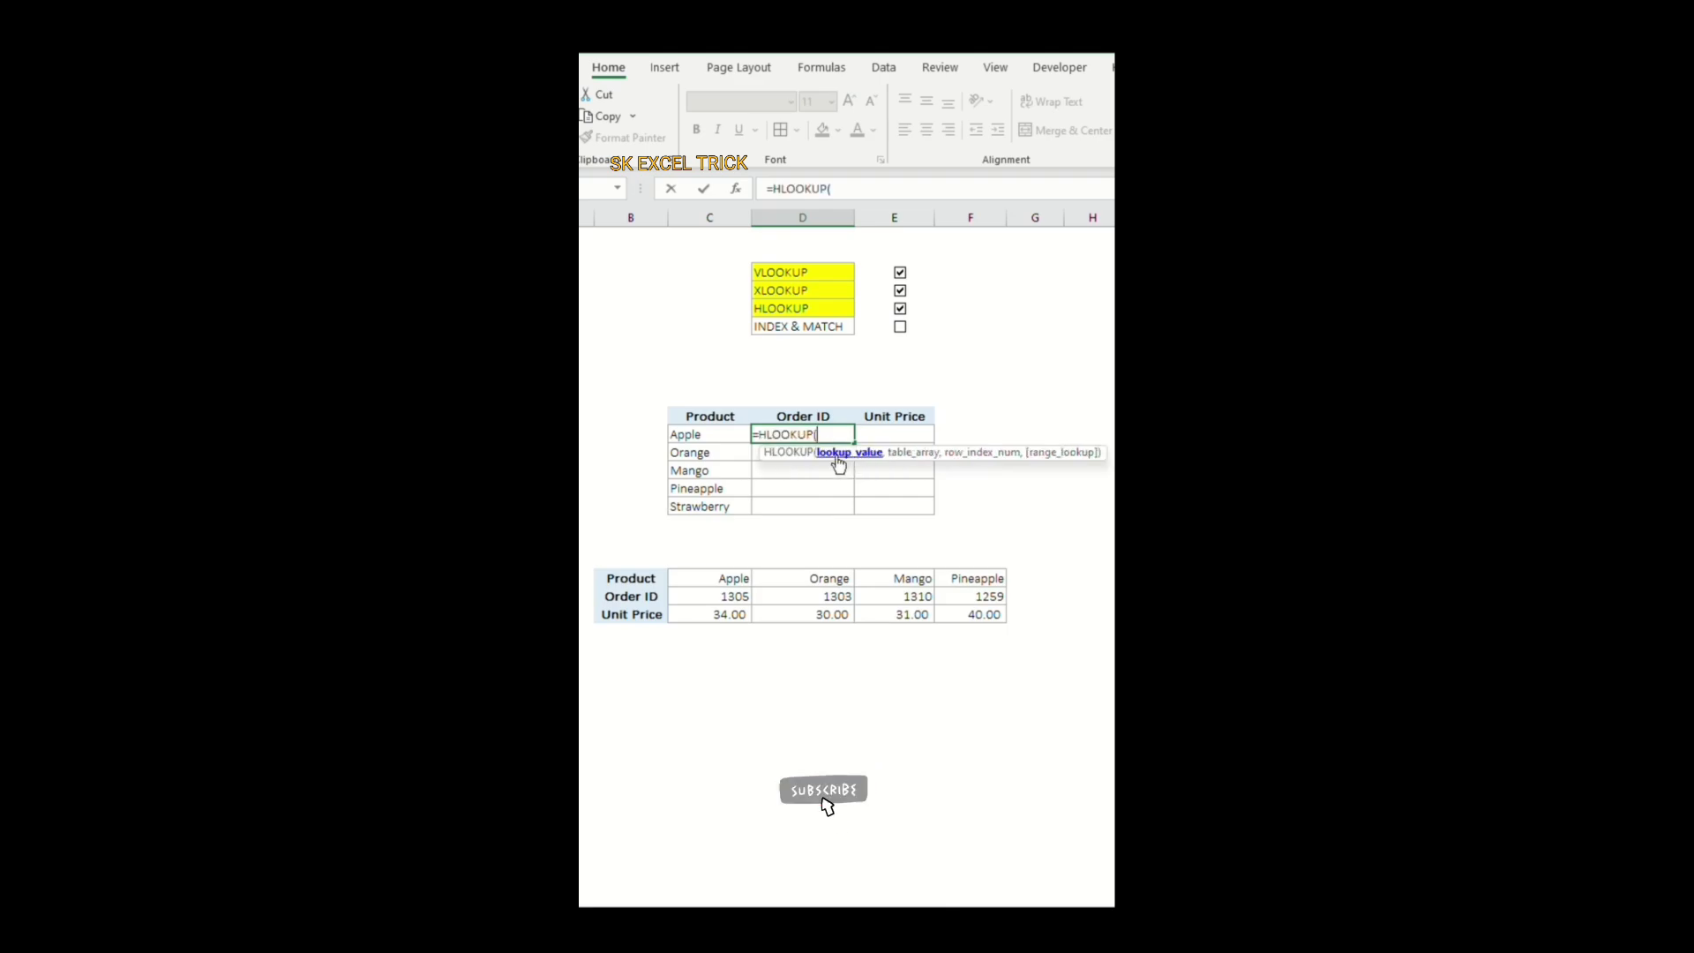
click(719, 435)
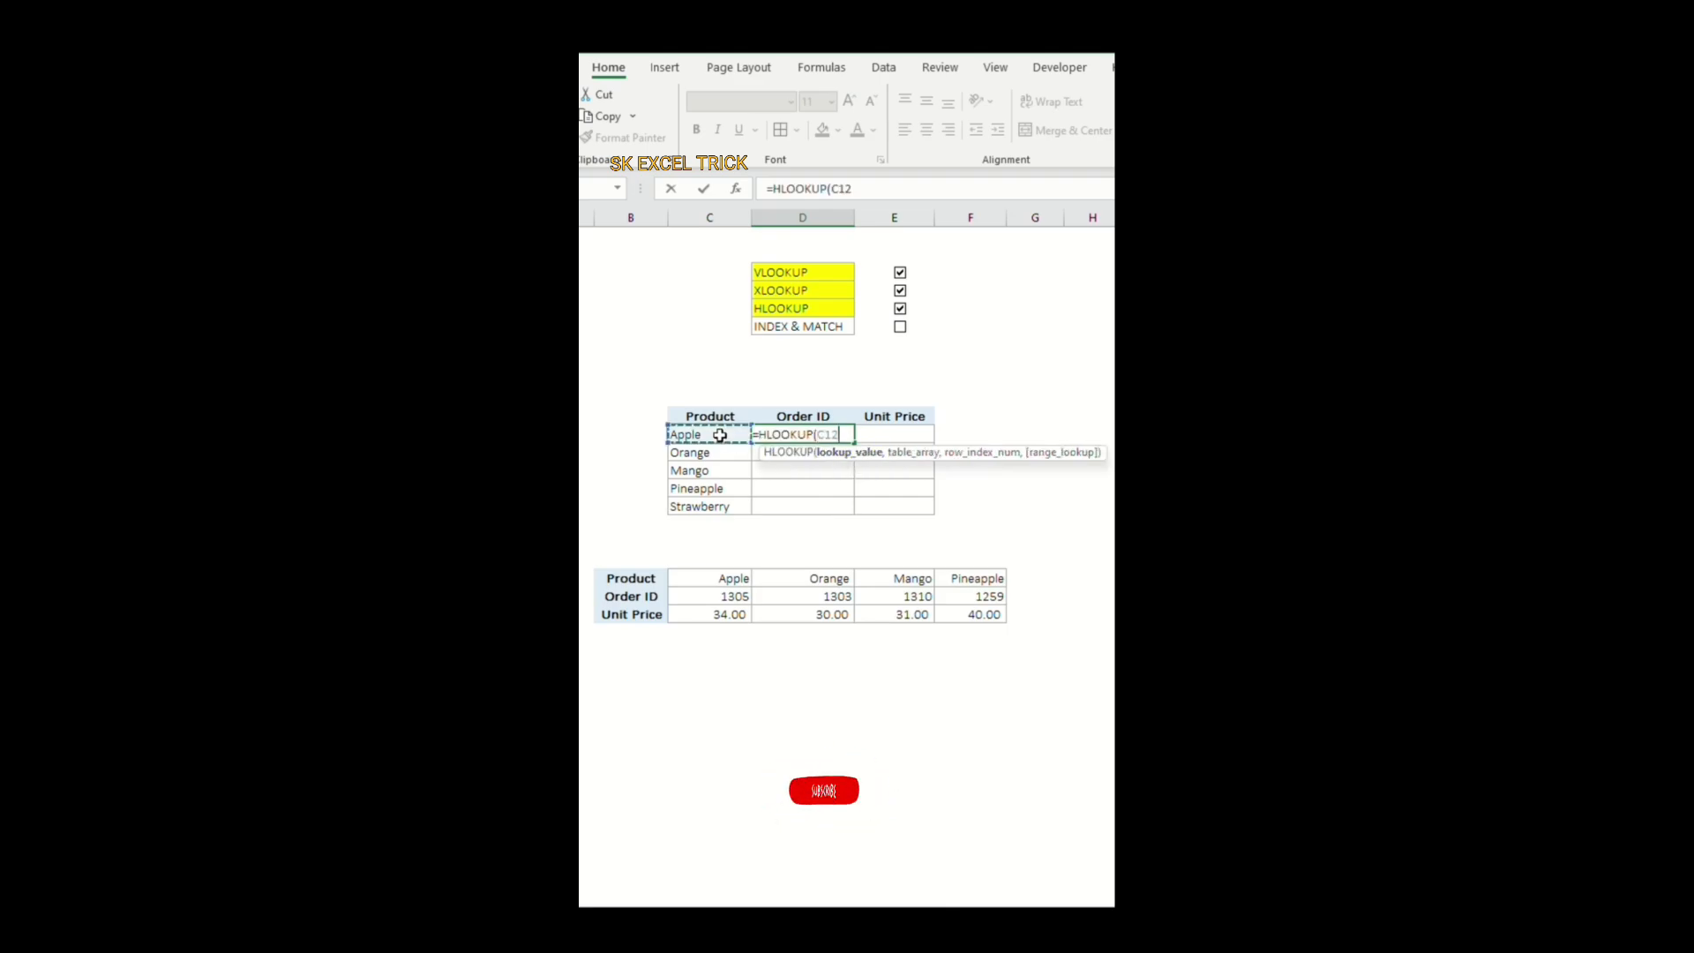
text(,)
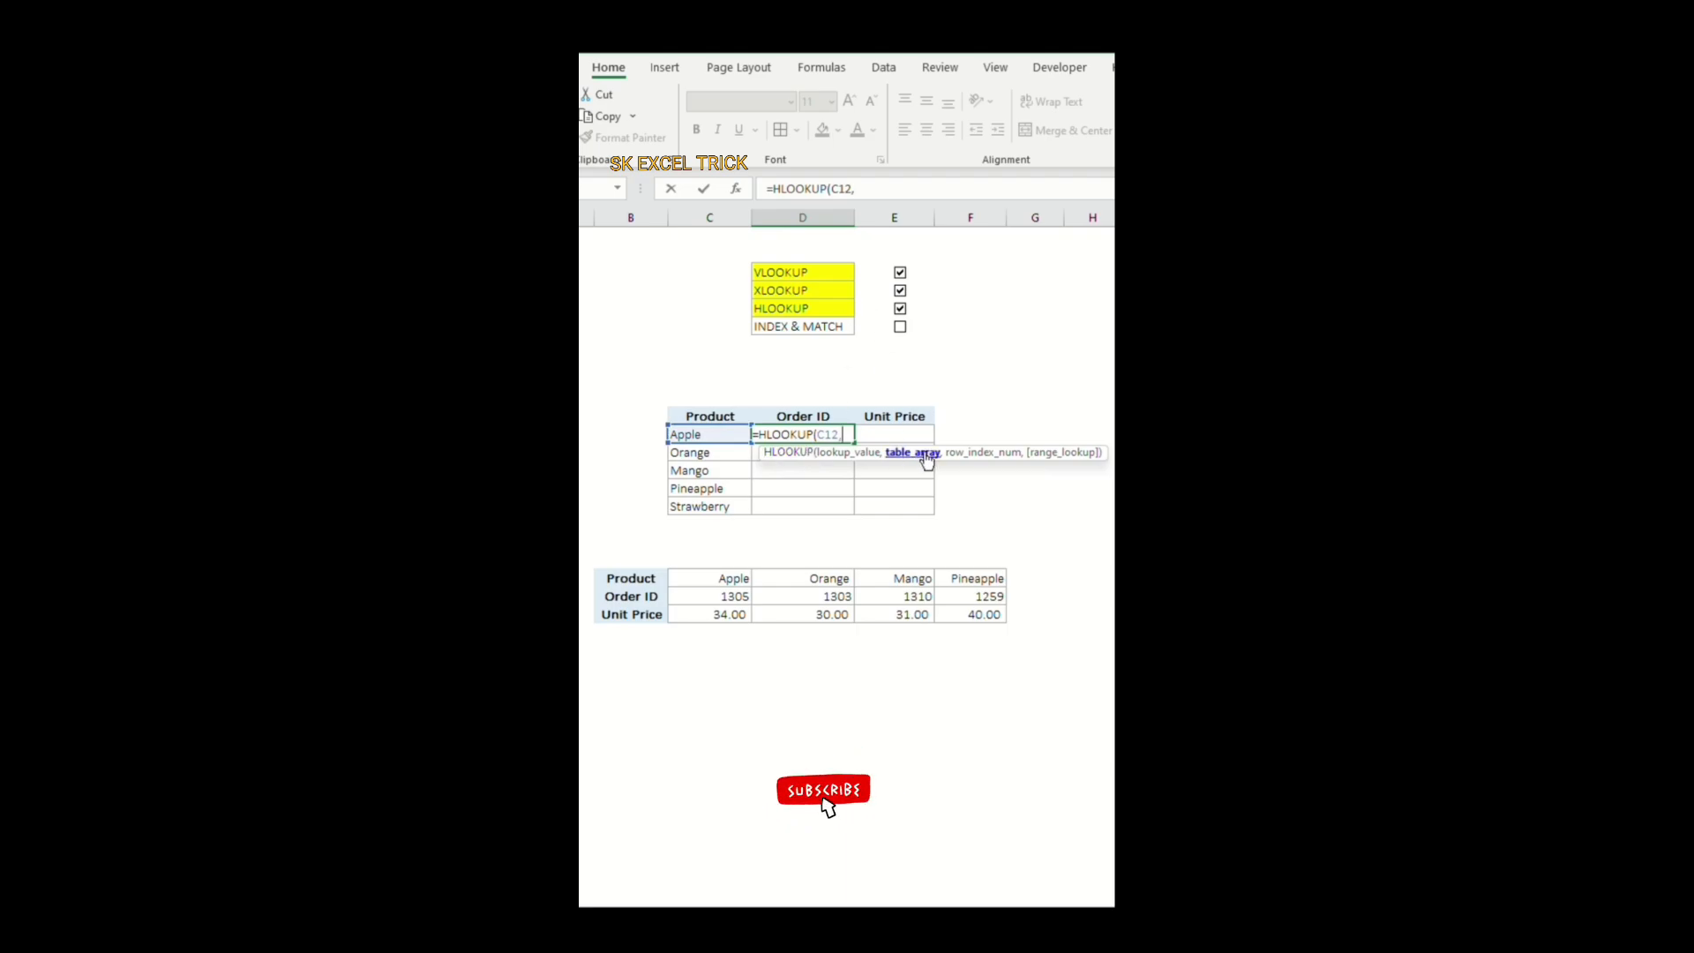
Step: Complete the HLOOKUP formula with table array C20:F22 and row index number 2
drag(723, 582, 952, 612)
text(,)
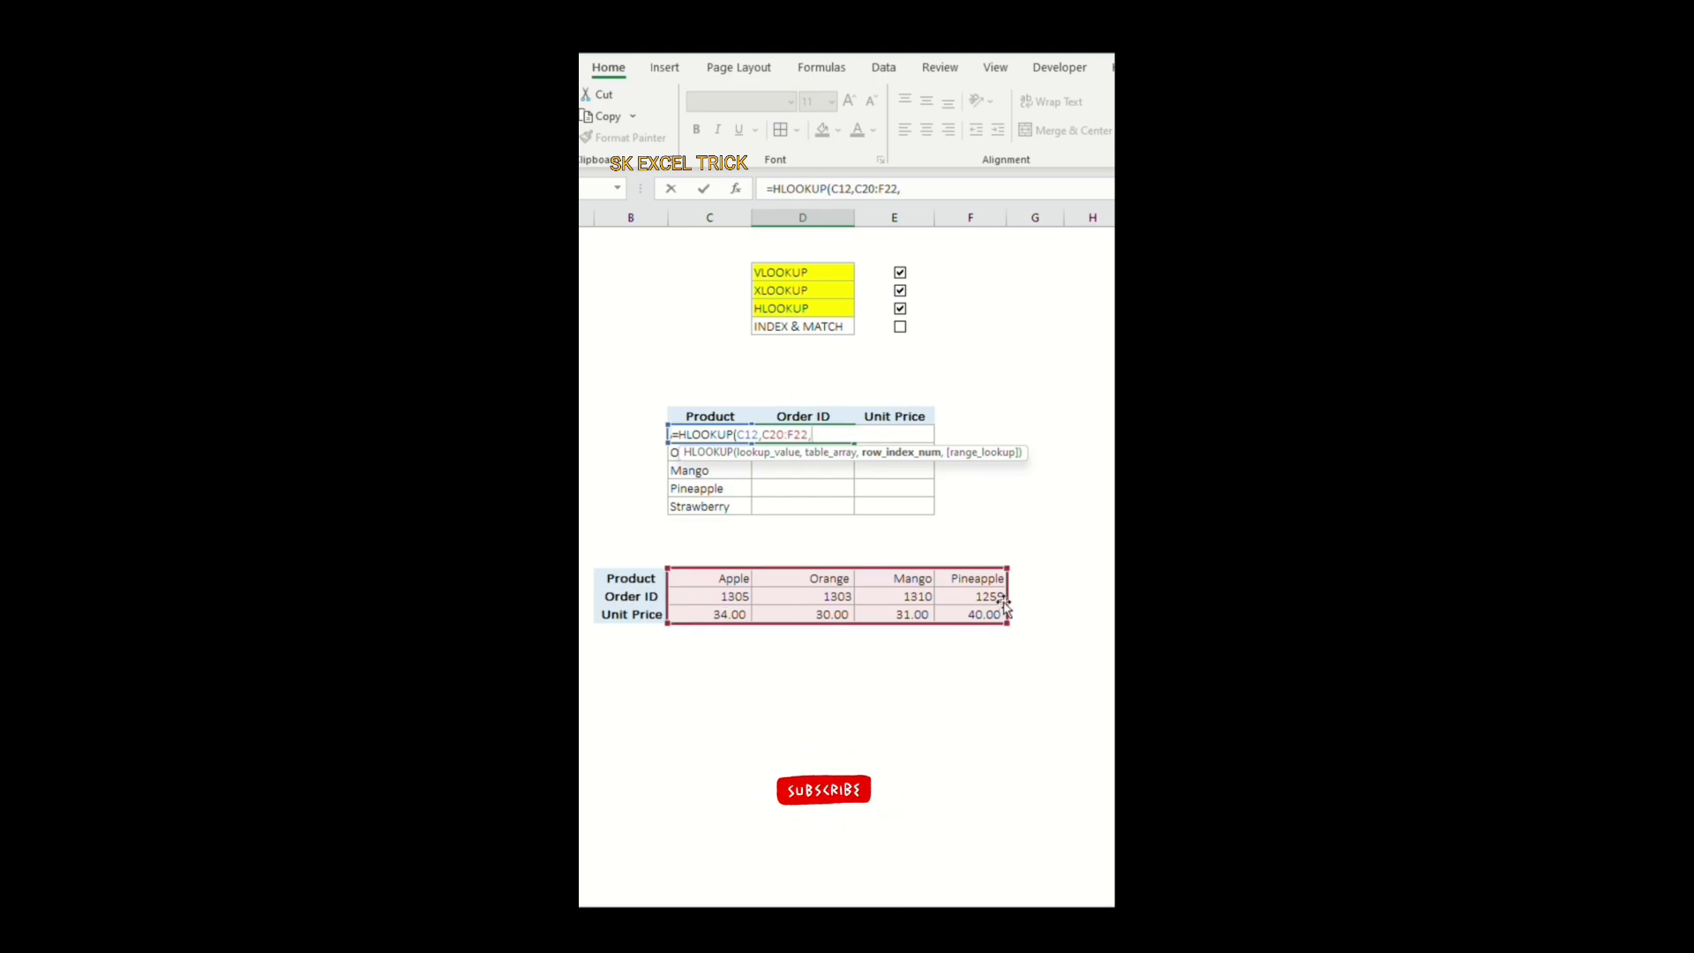
text(2)
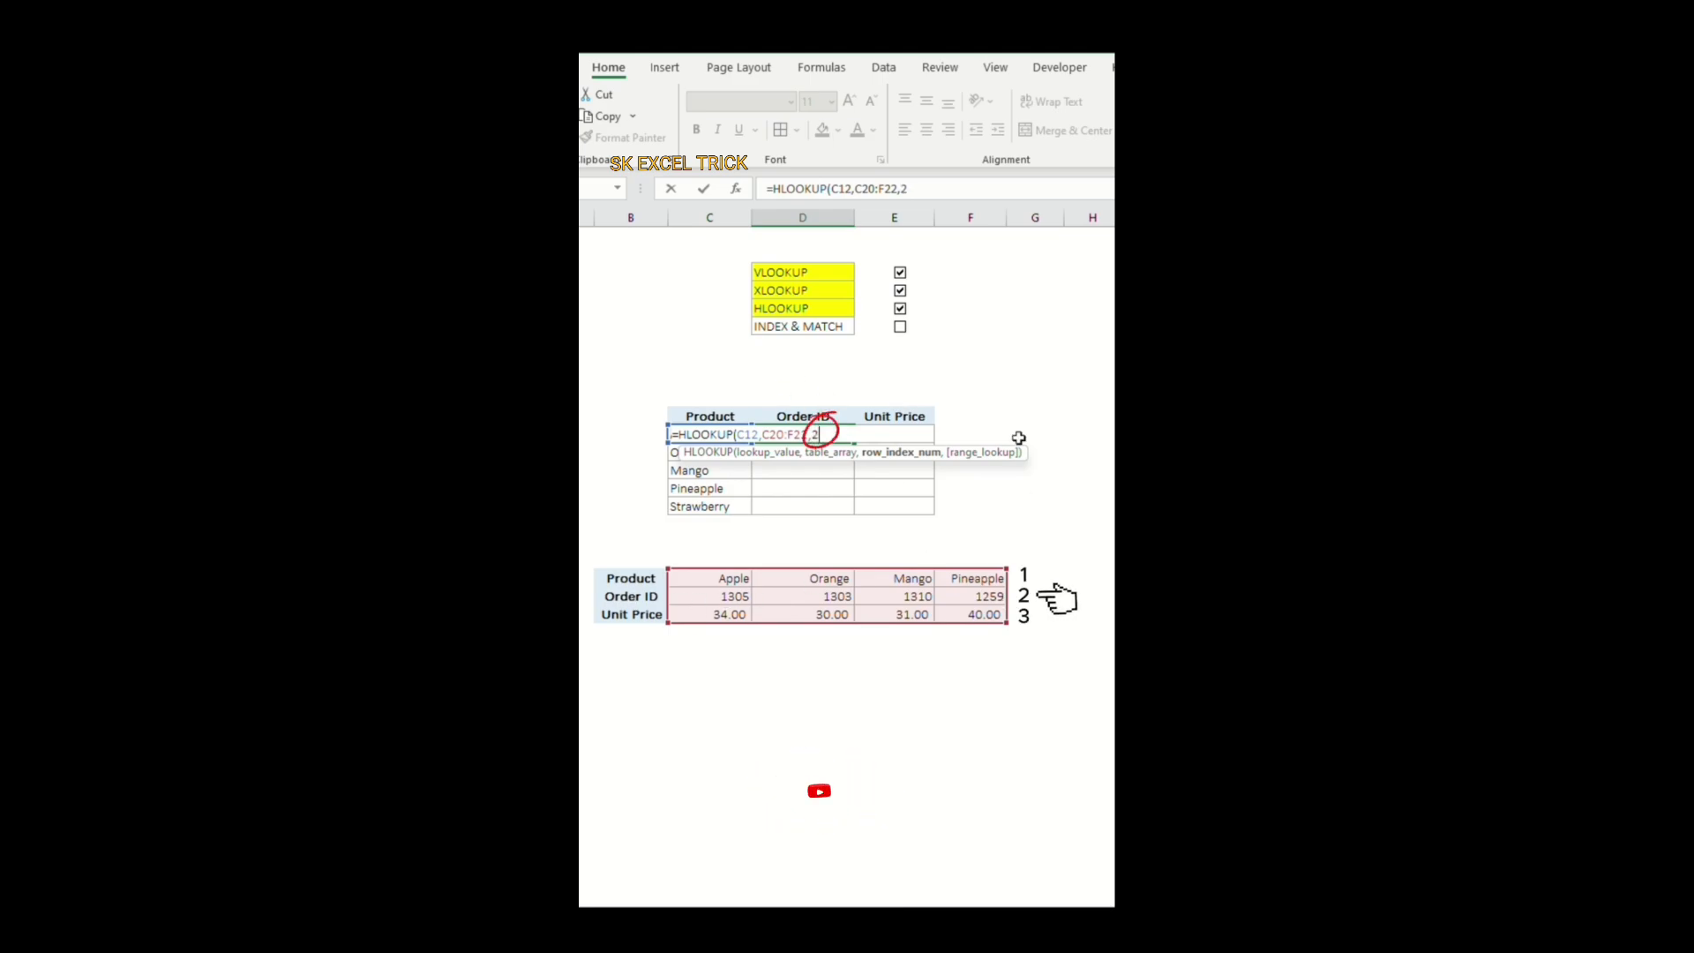
text())
key(Return)
click(1006, 491)
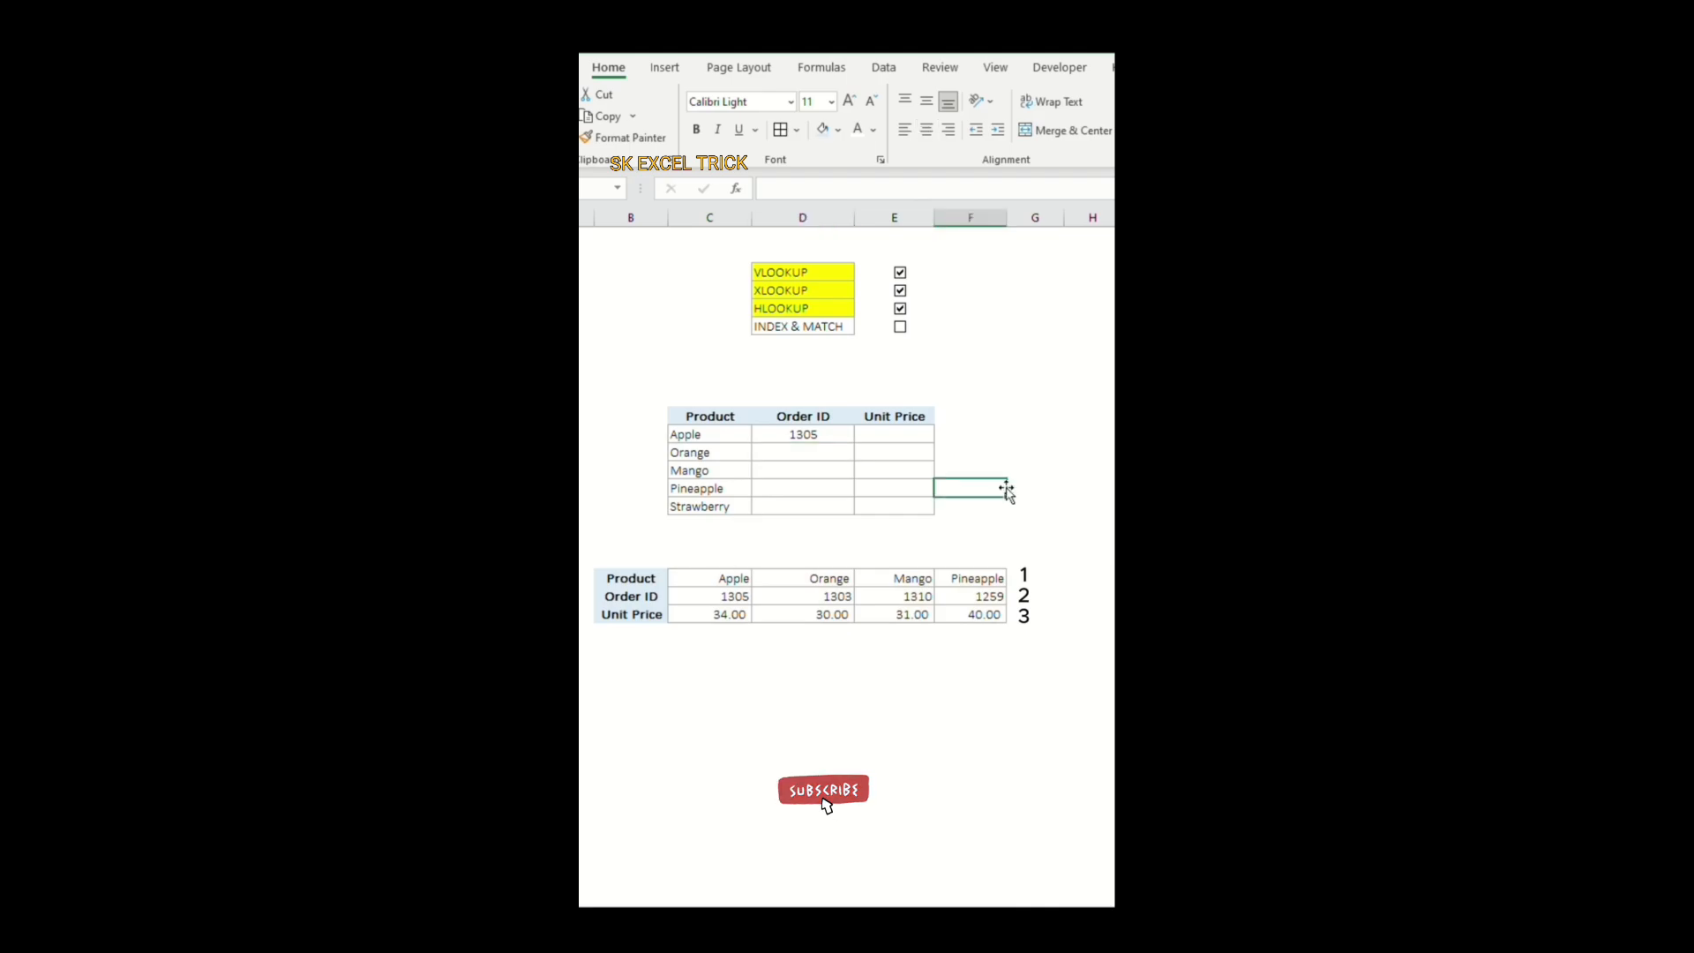
click(826, 437)
click(835, 472)
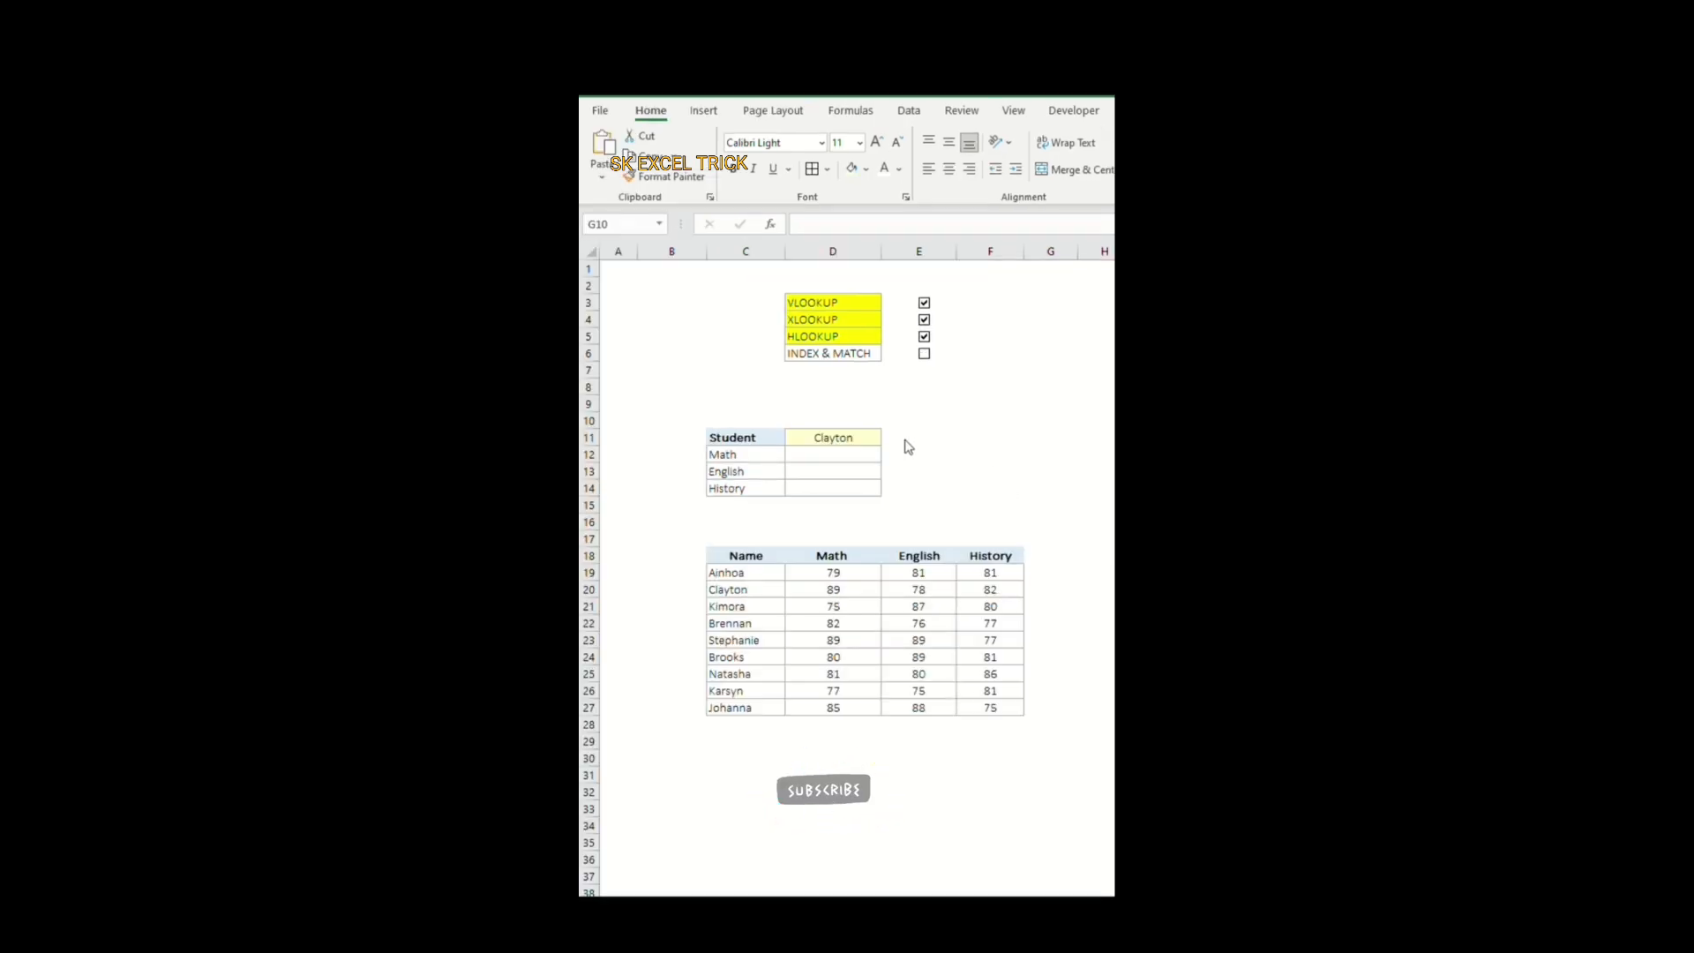
Step: Tick the INDEX & MATCH checkbox in the checklist on the student marks sheet
click(925, 355)
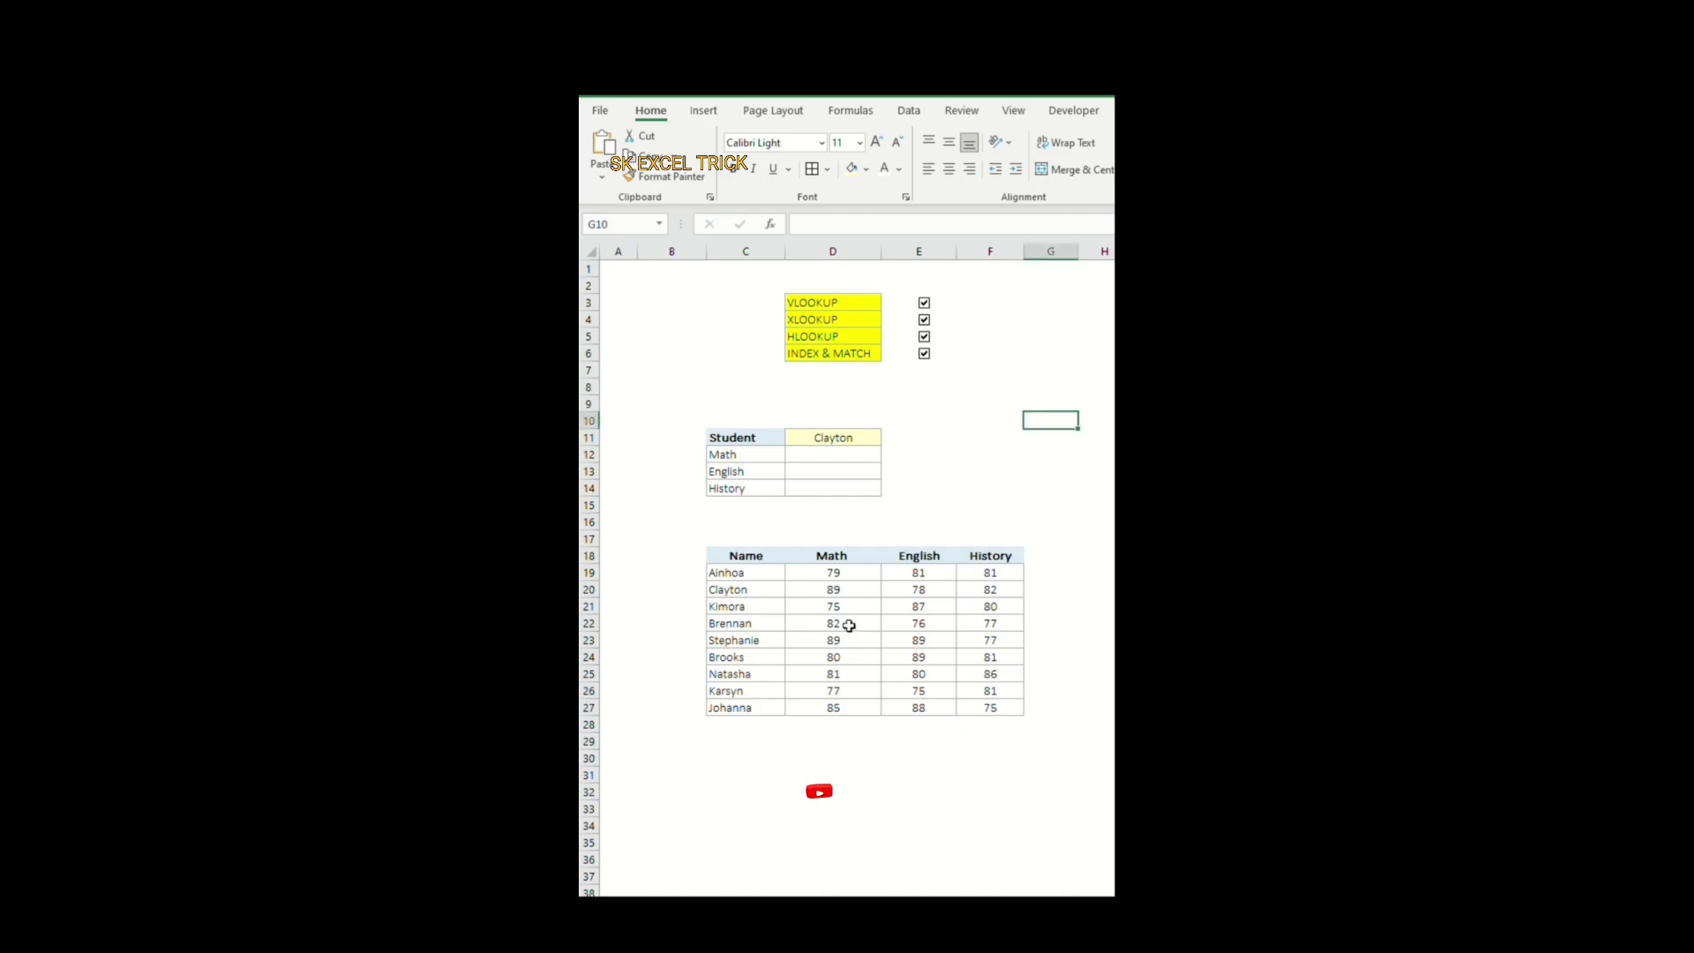
Step: Examine the student marks table by subject and by student, and the empty result cells in D12:D14
drag(834, 556, 833, 708)
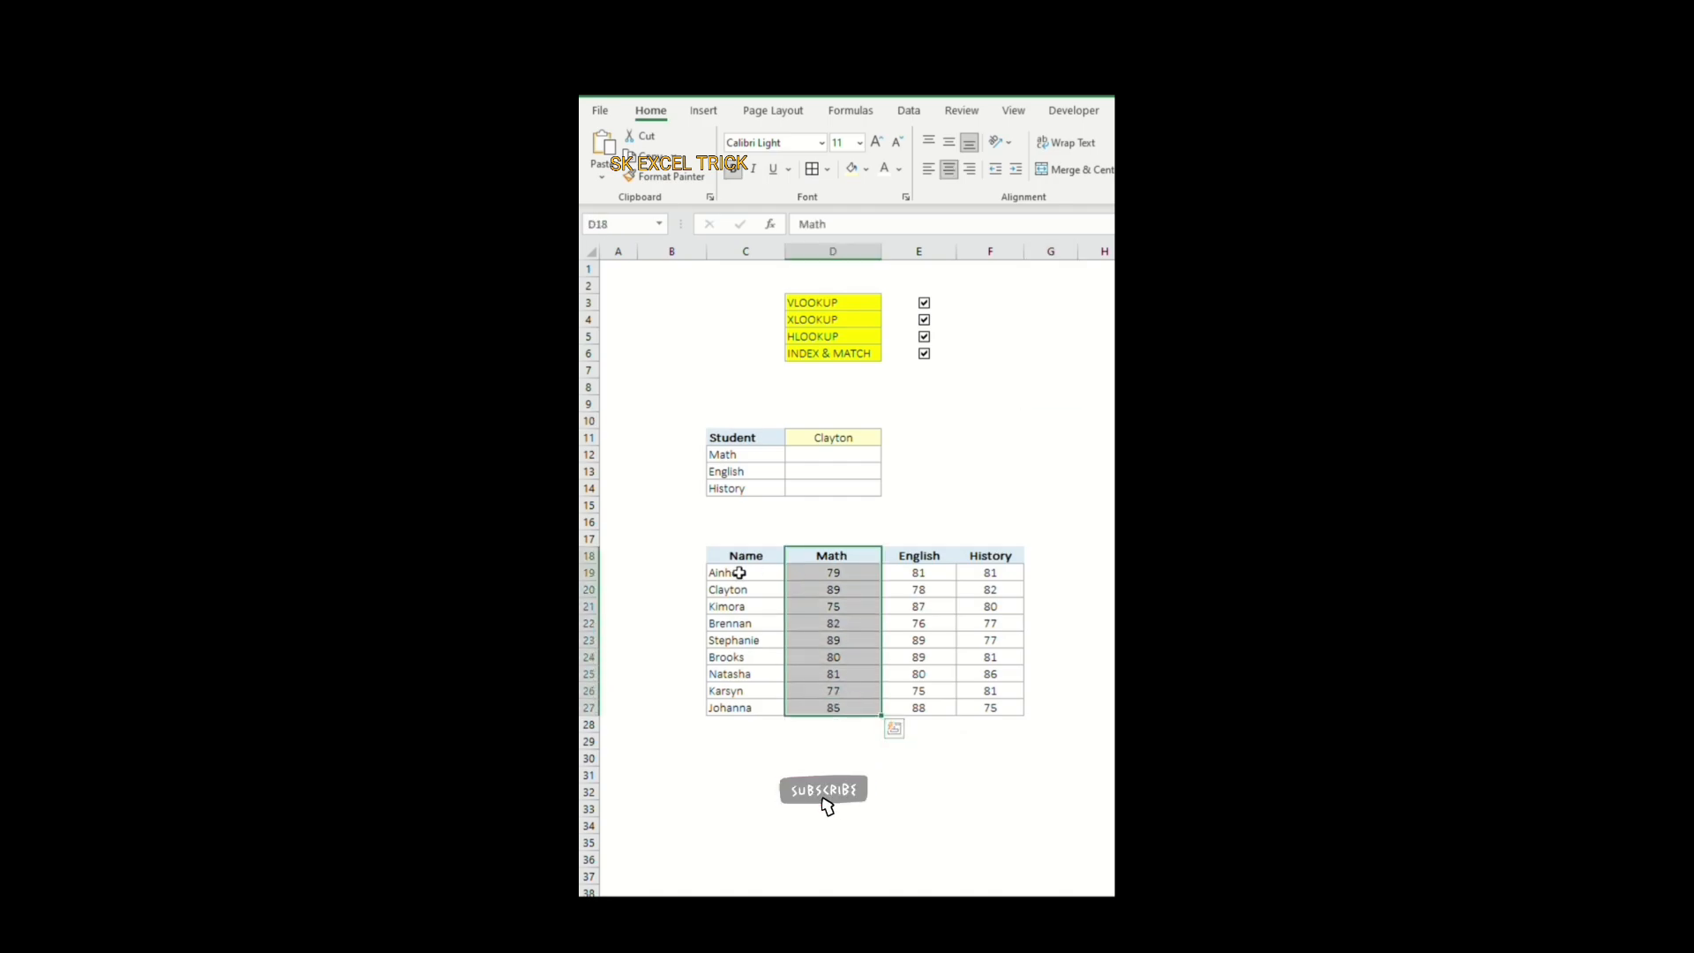
drag(740, 573, 990, 574)
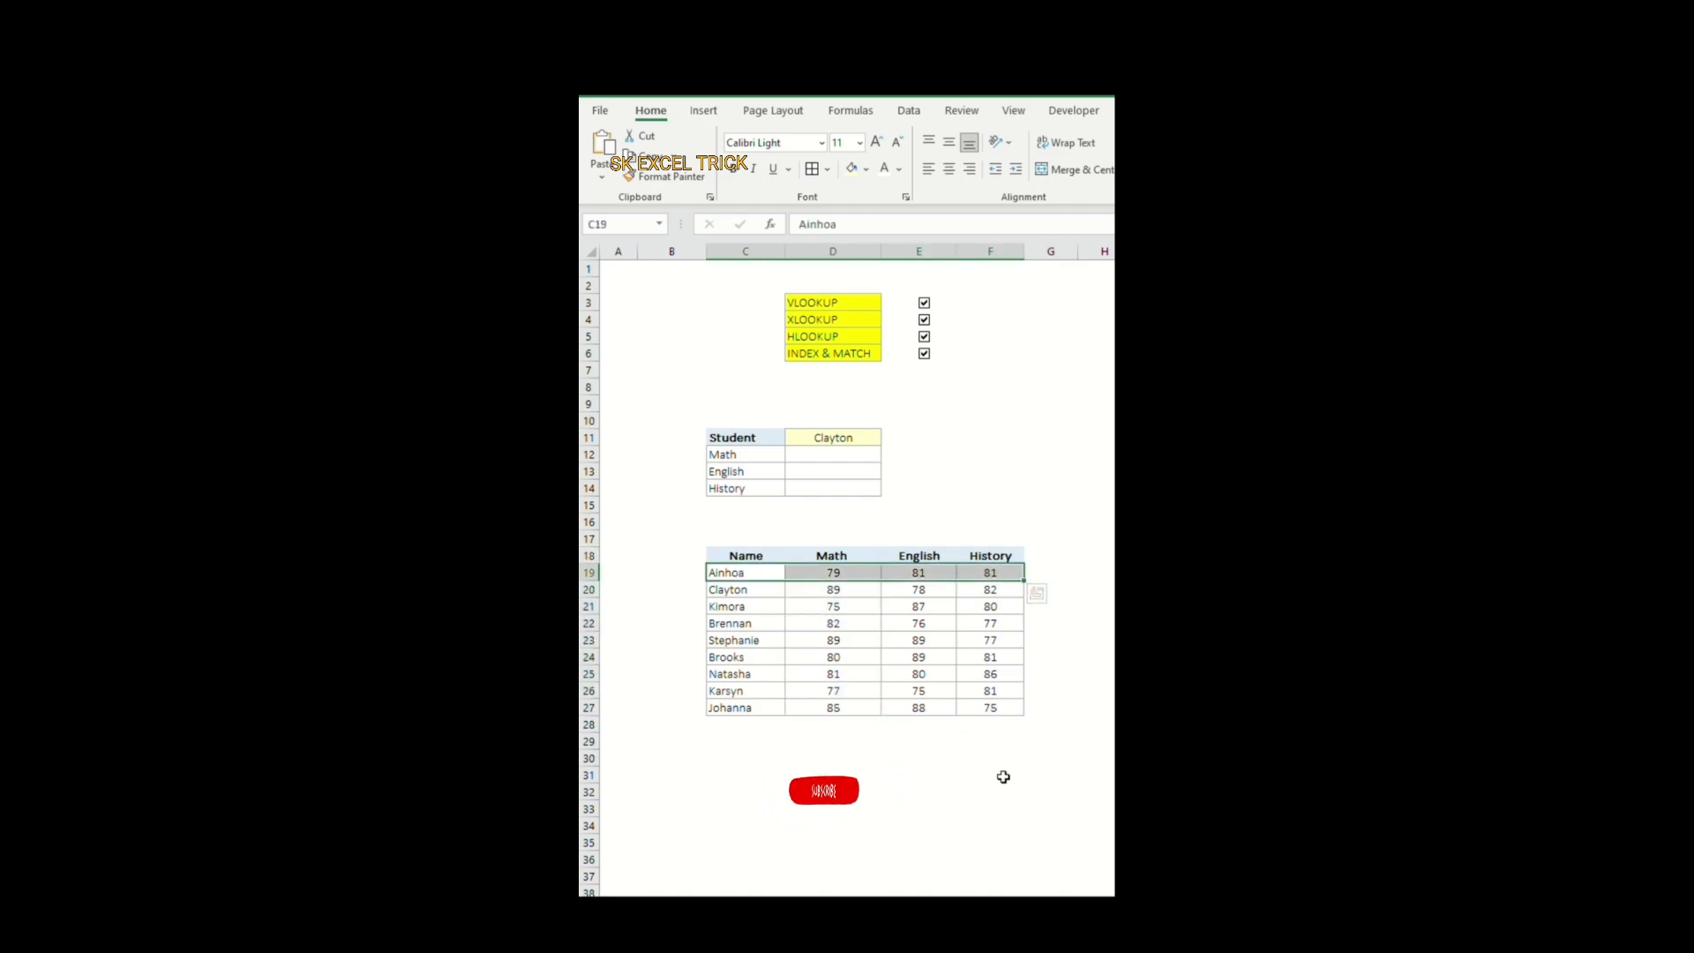
click(1050, 741)
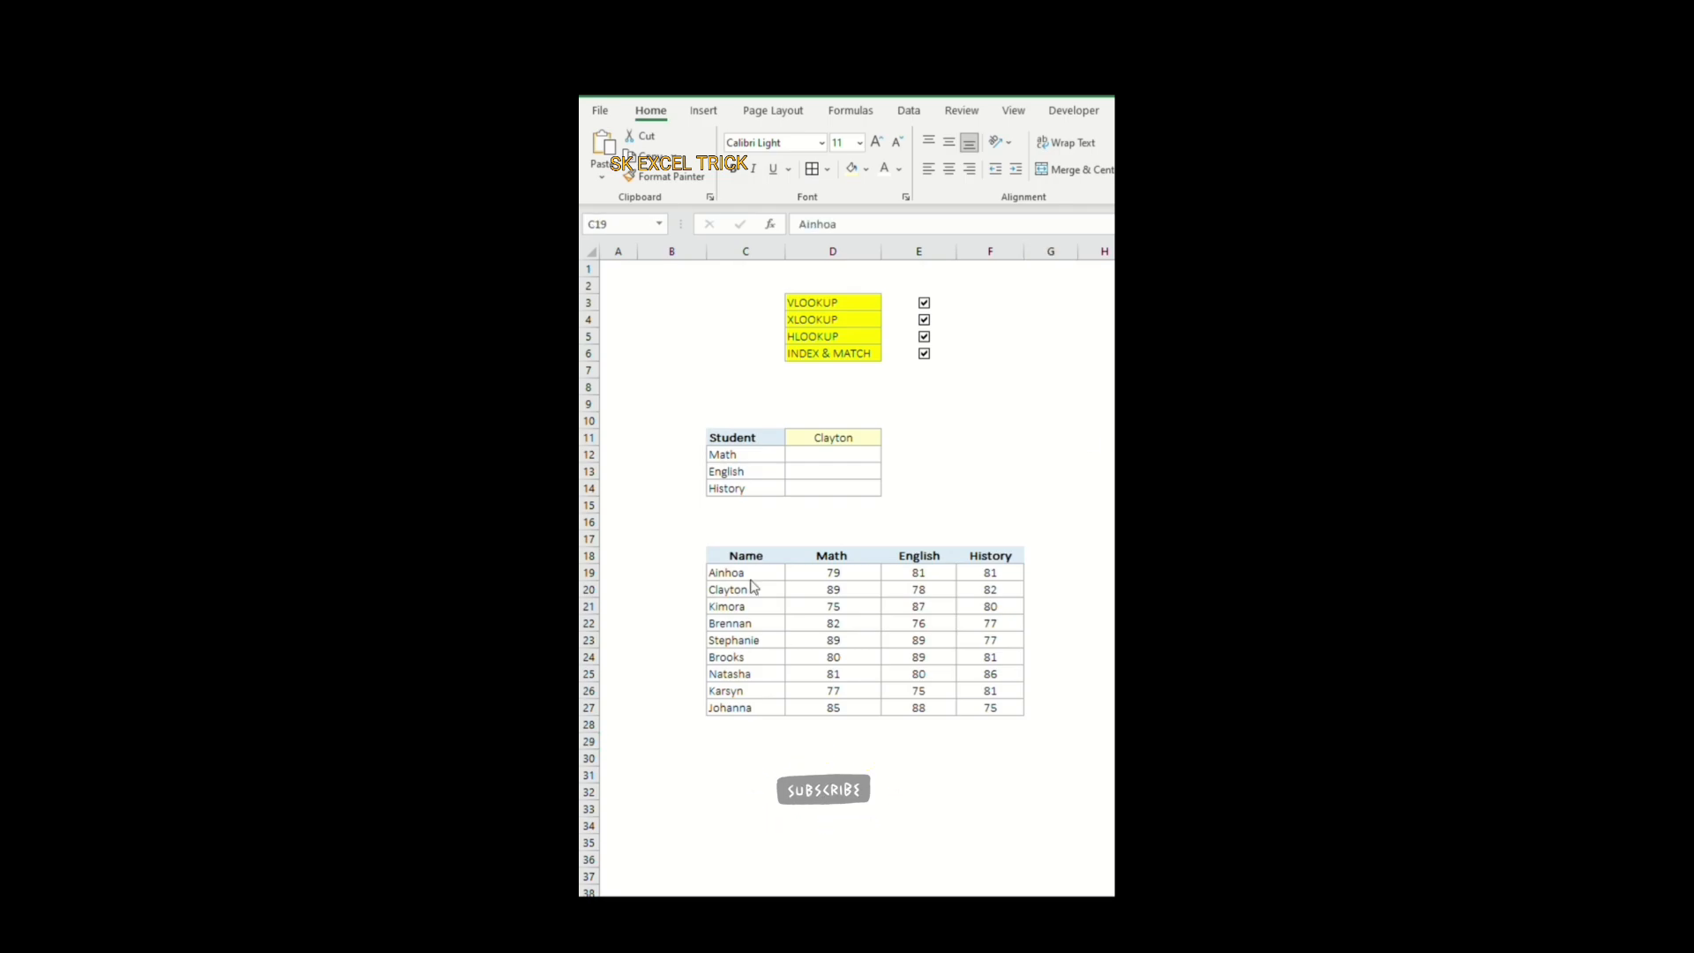
drag(746, 558, 991, 709)
click(992, 587)
click(1157, 658)
drag(813, 434, 838, 491)
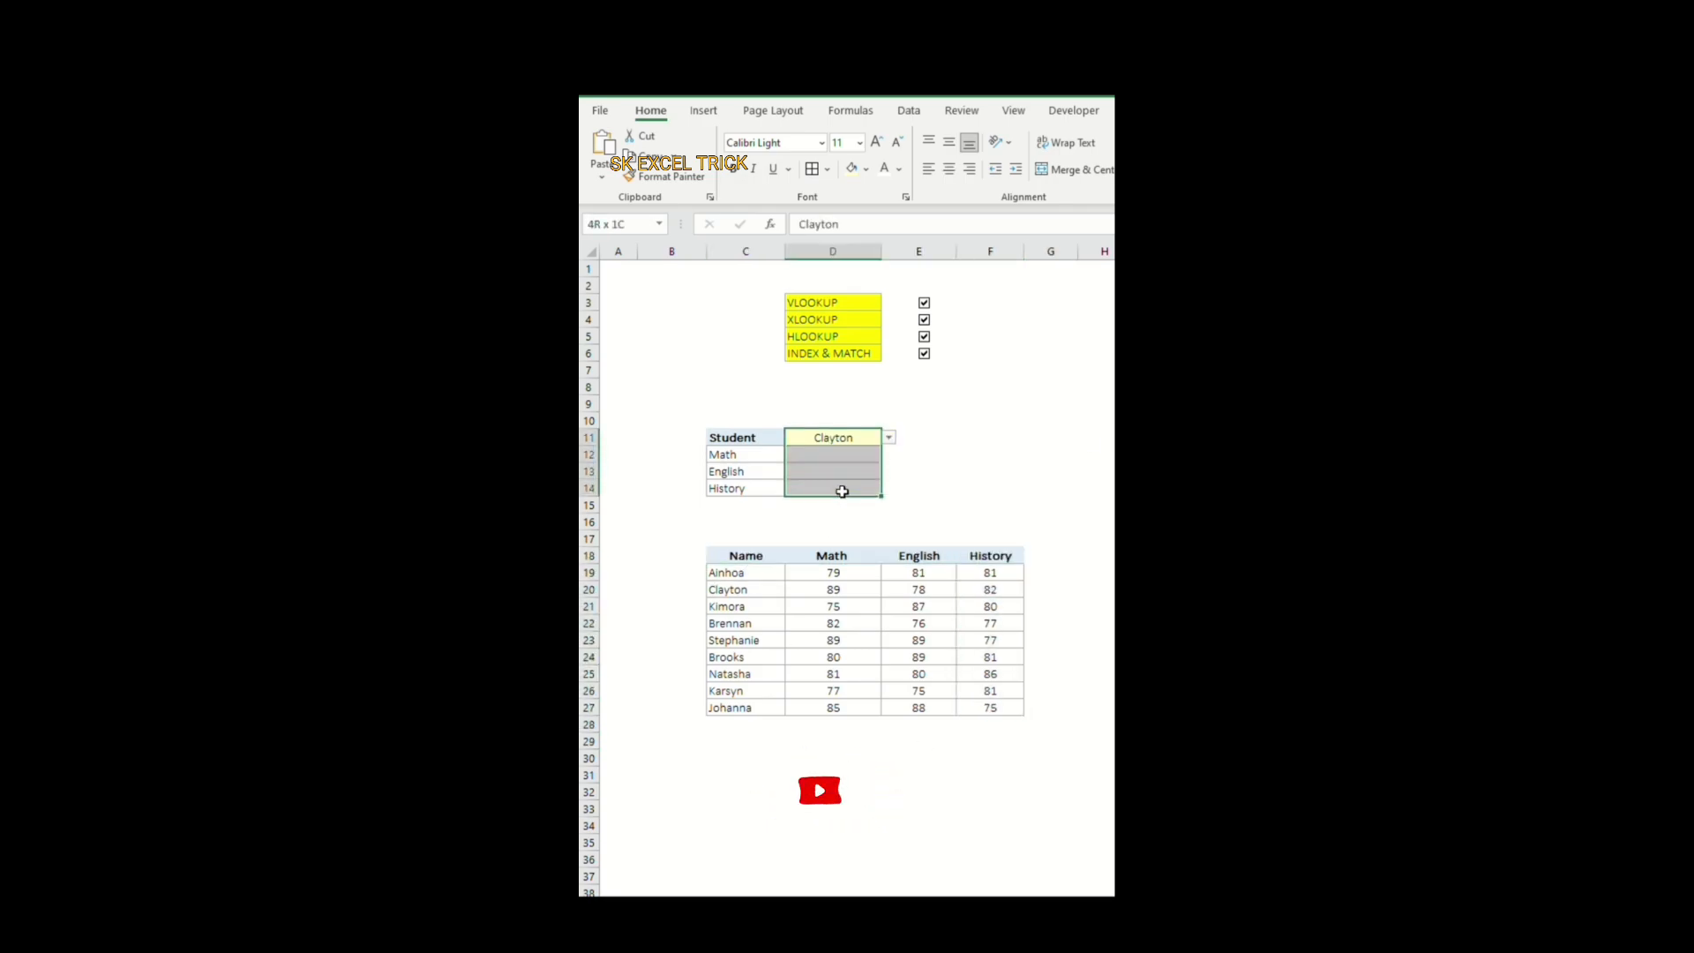
click(970, 460)
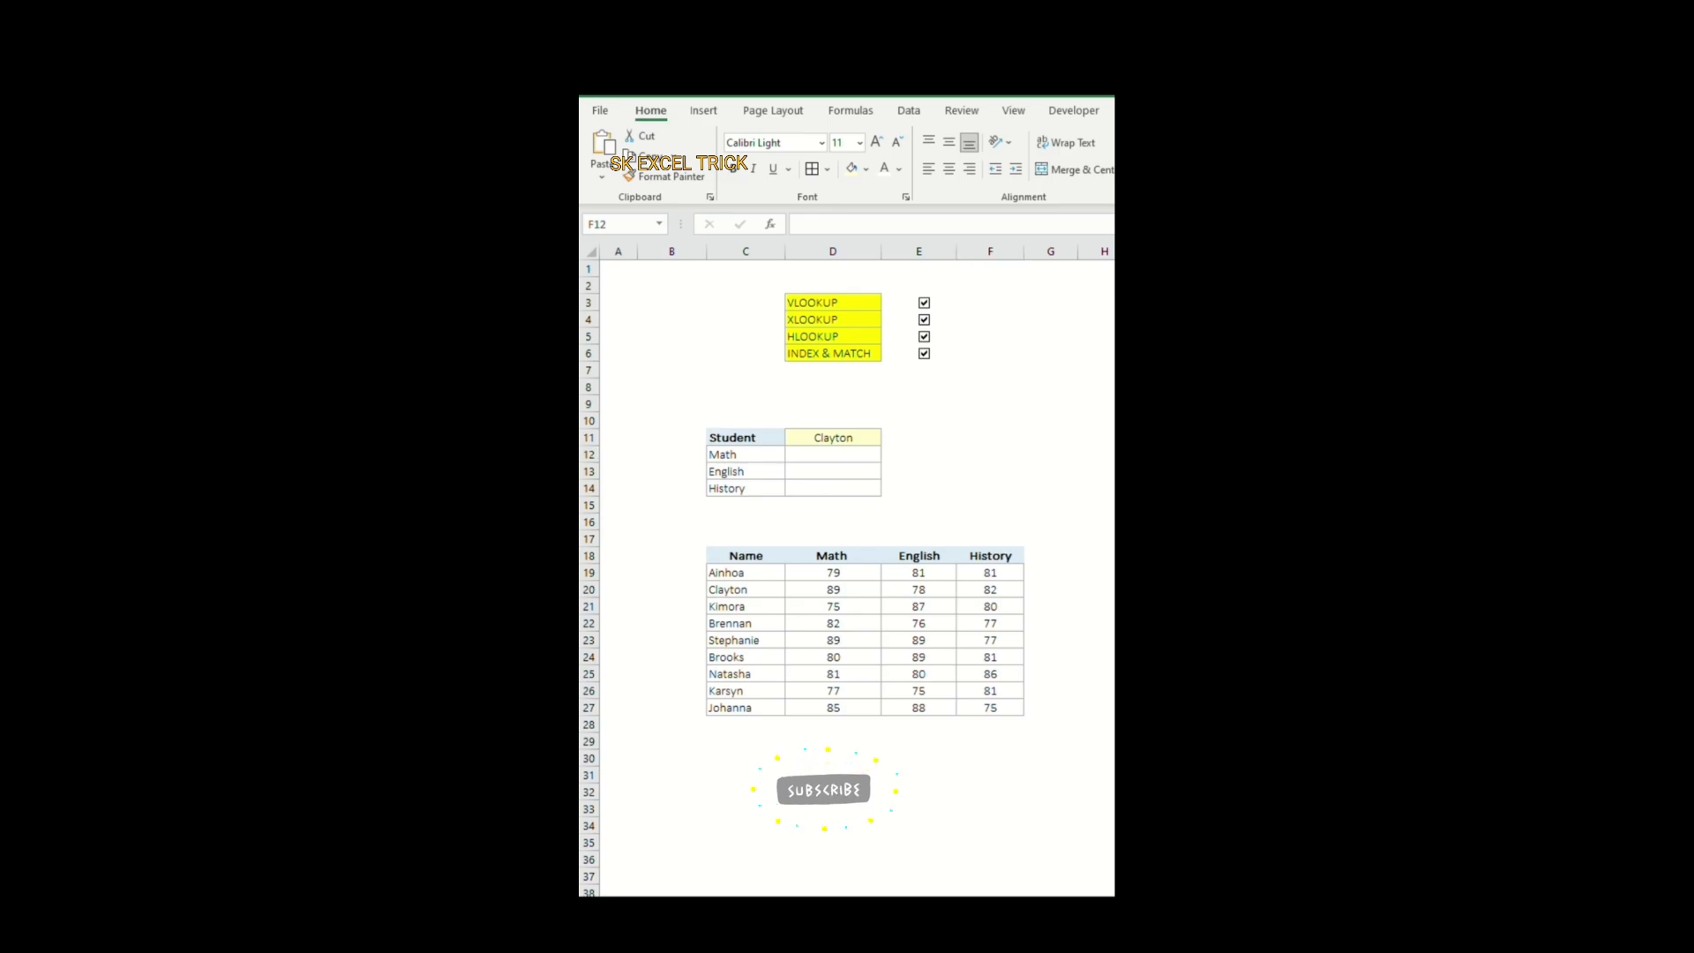
drag(854, 441, 854, 486)
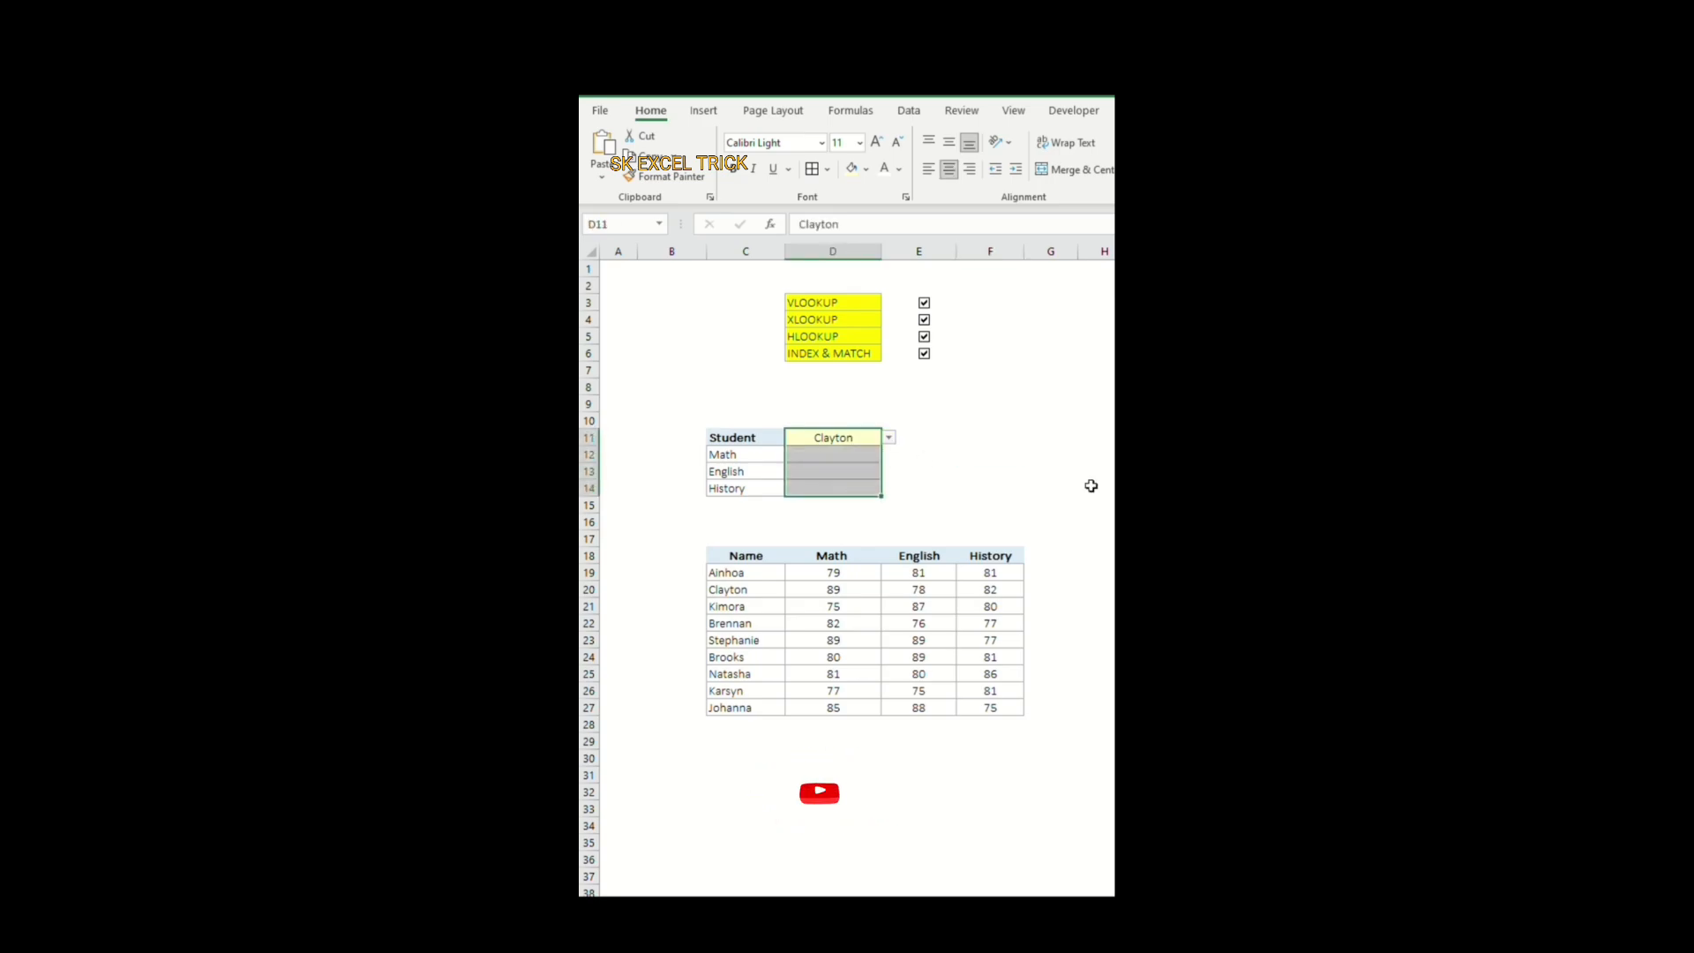
Step: Start an INDEX formula in D12 with the absolute range $C$18:$F$27 as the array
click(855, 455)
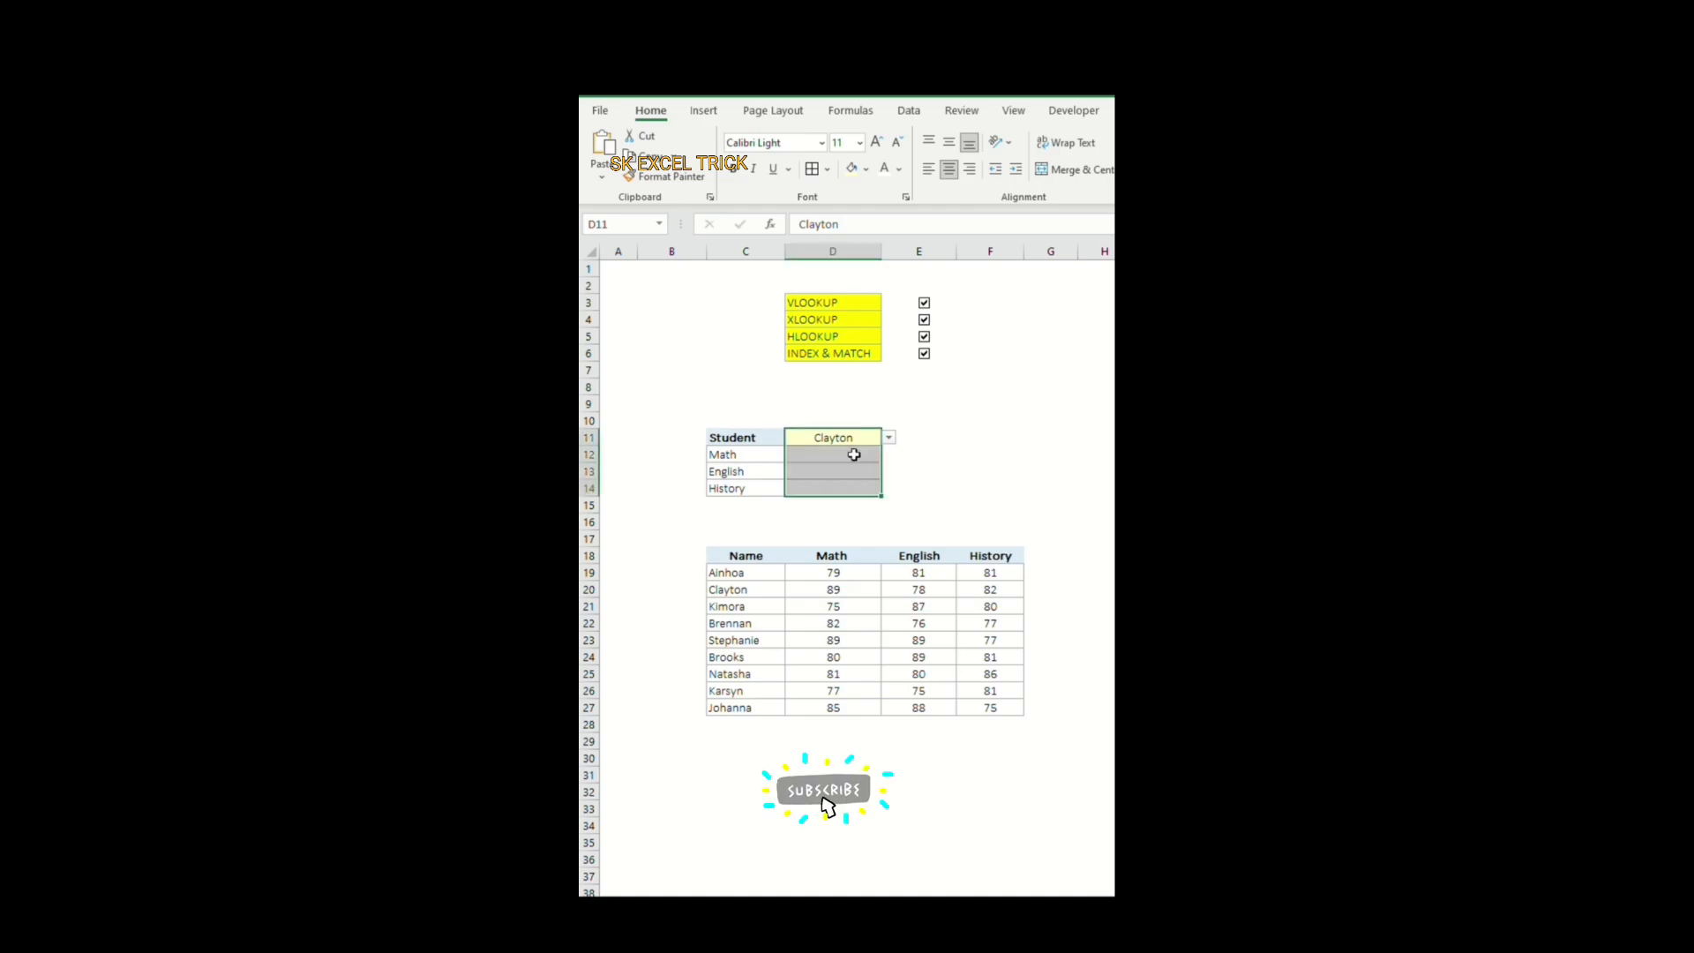
click(855, 455)
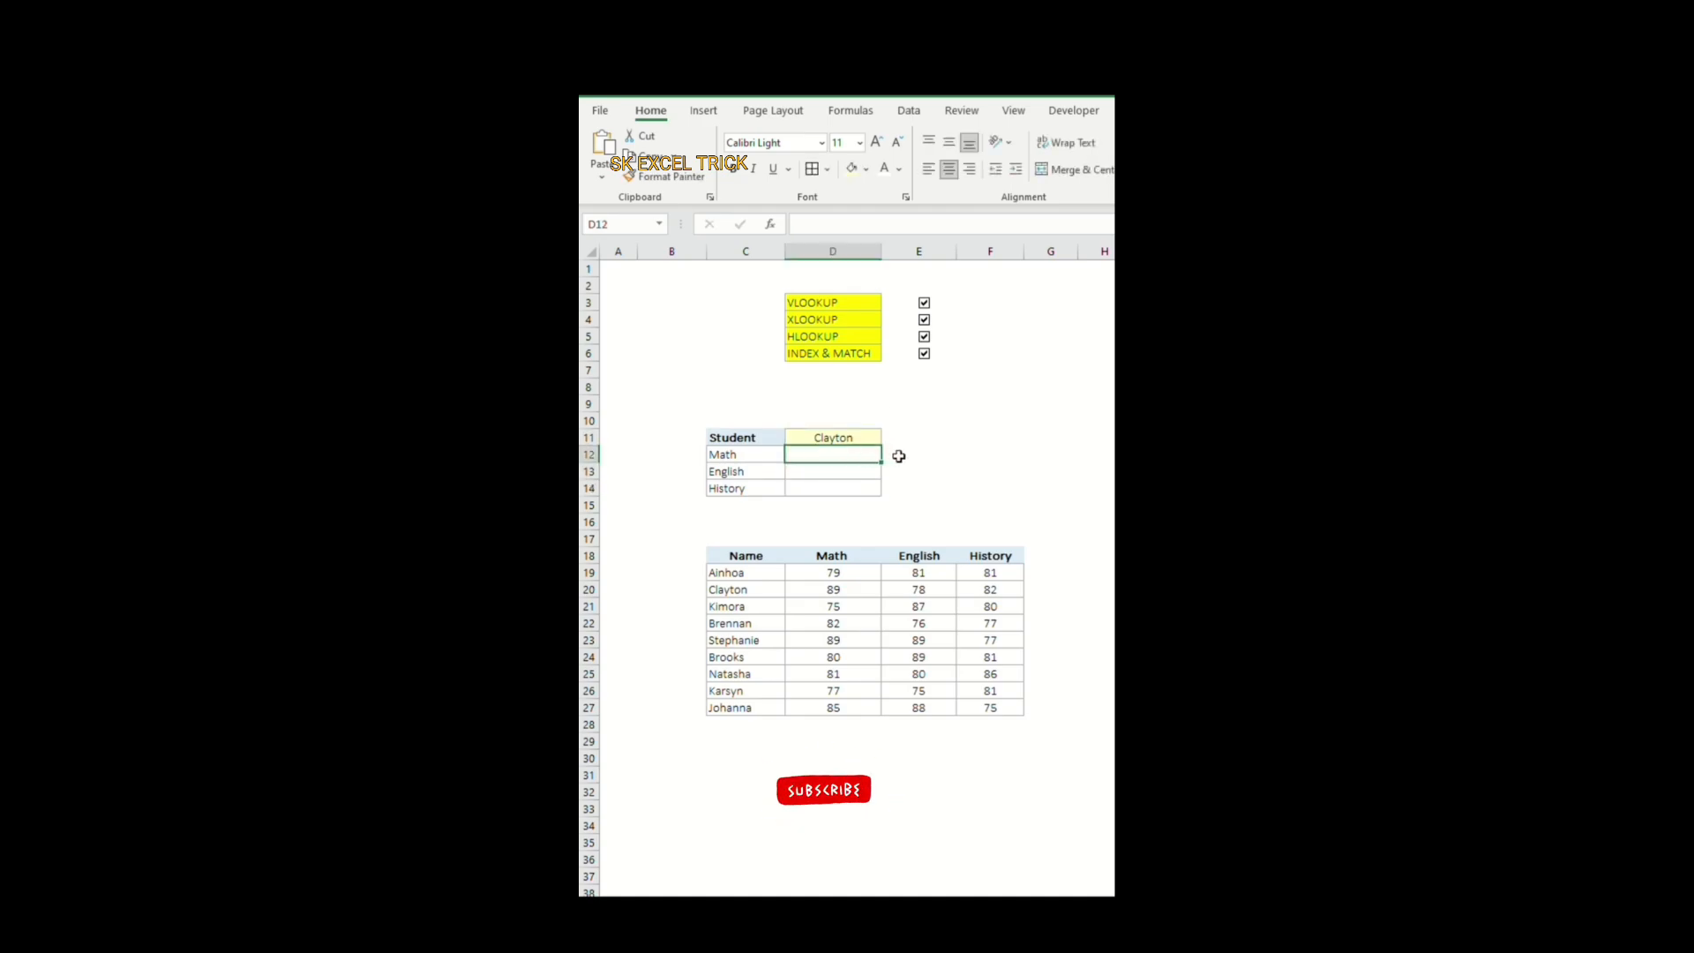
text(=)
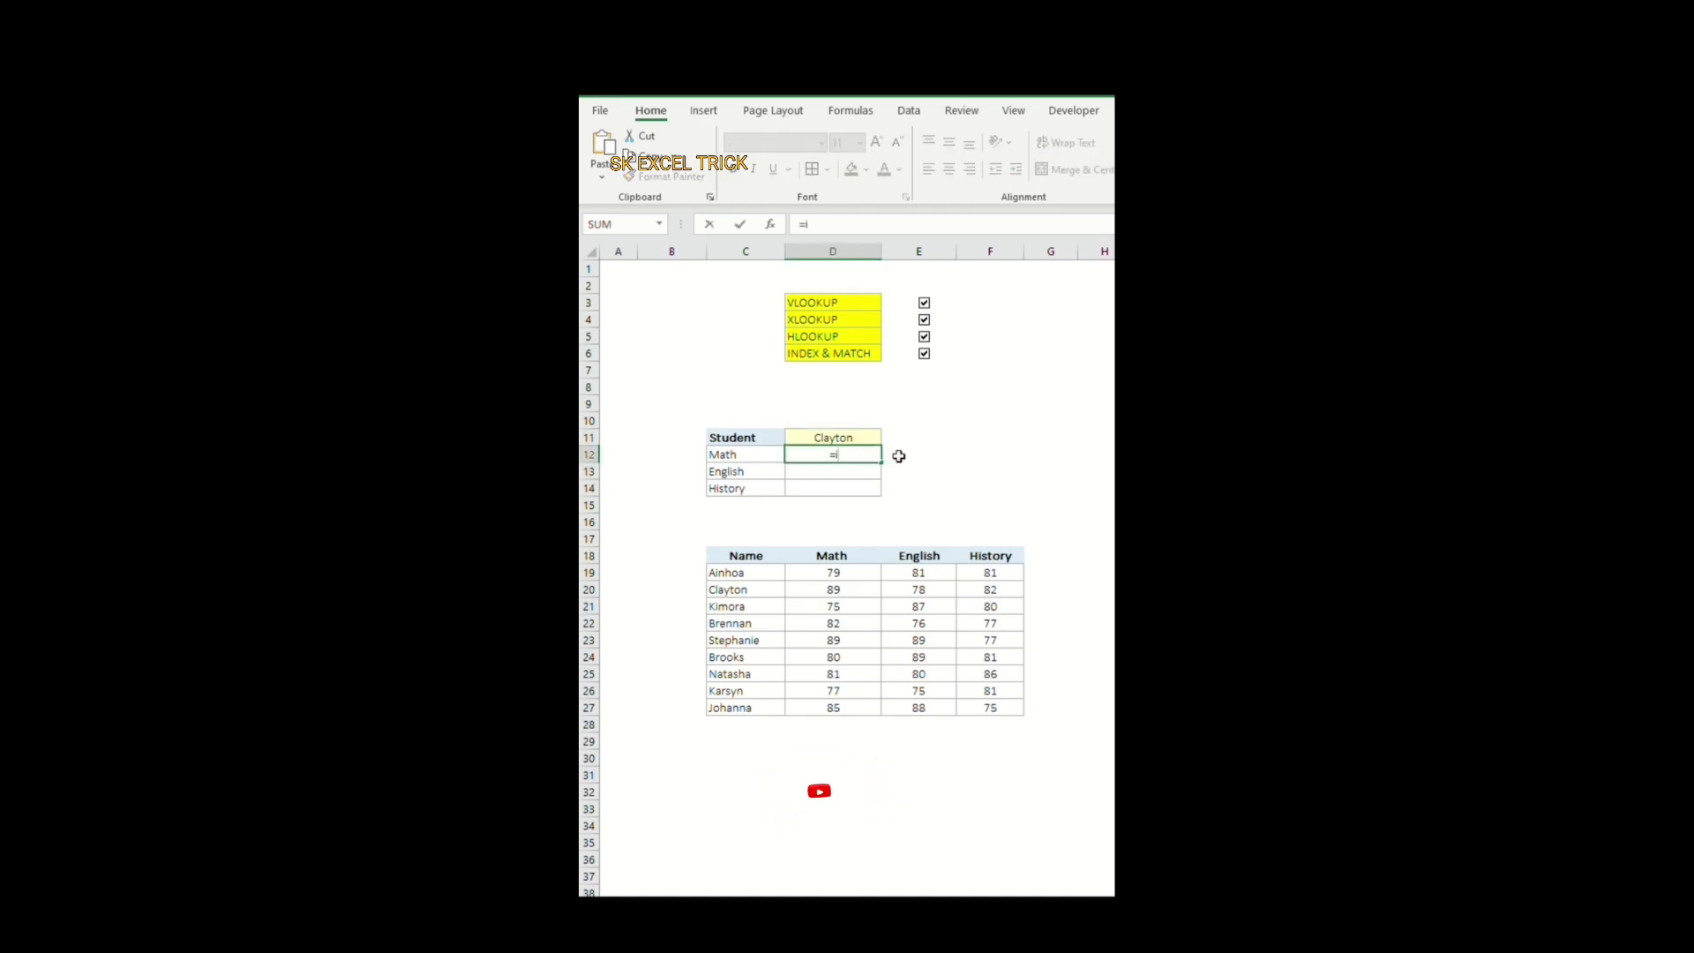
text(INDE)
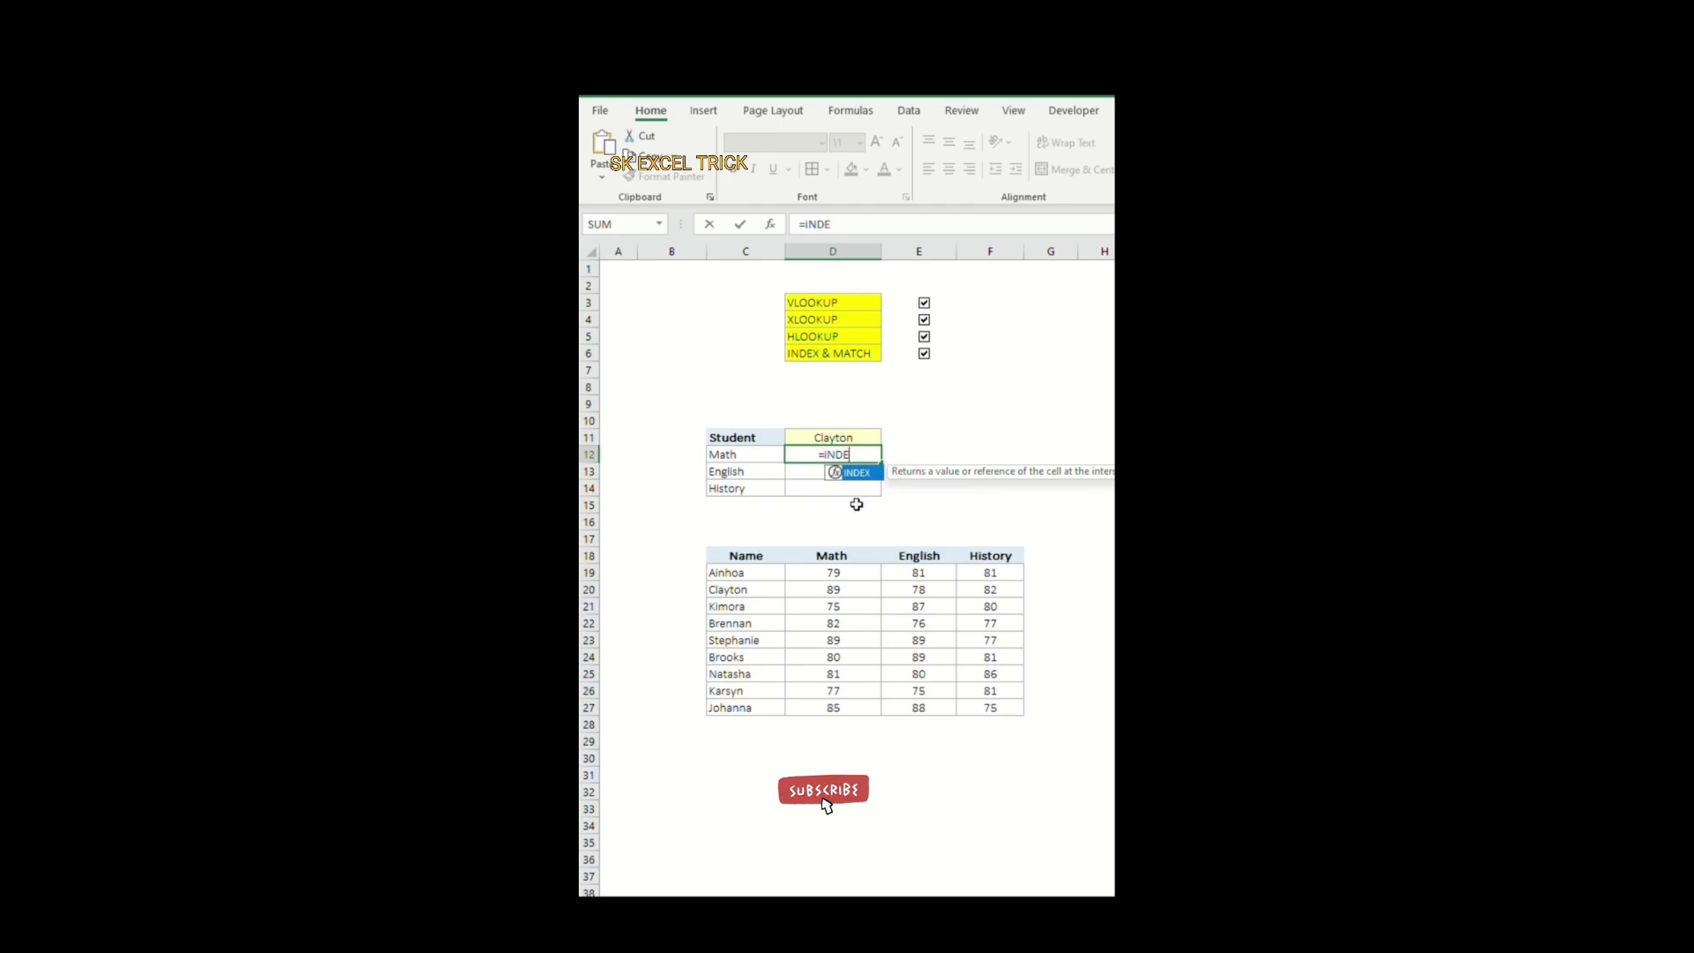
double_click(861, 472)
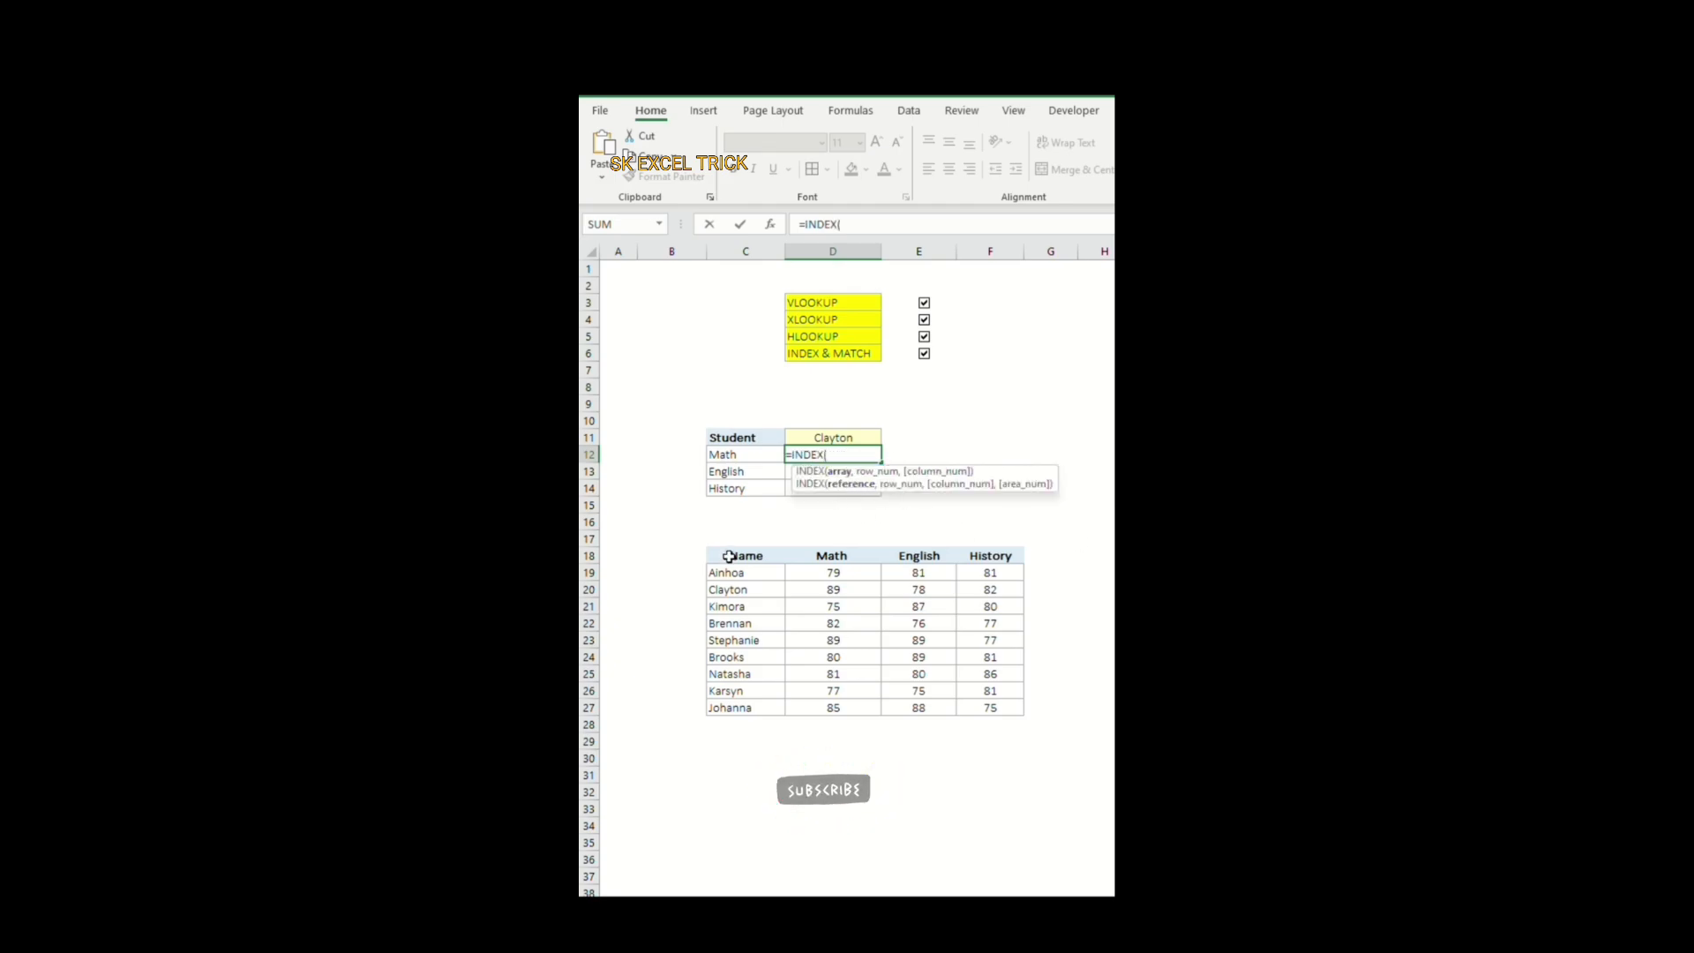
drag(729, 556, 964, 707)
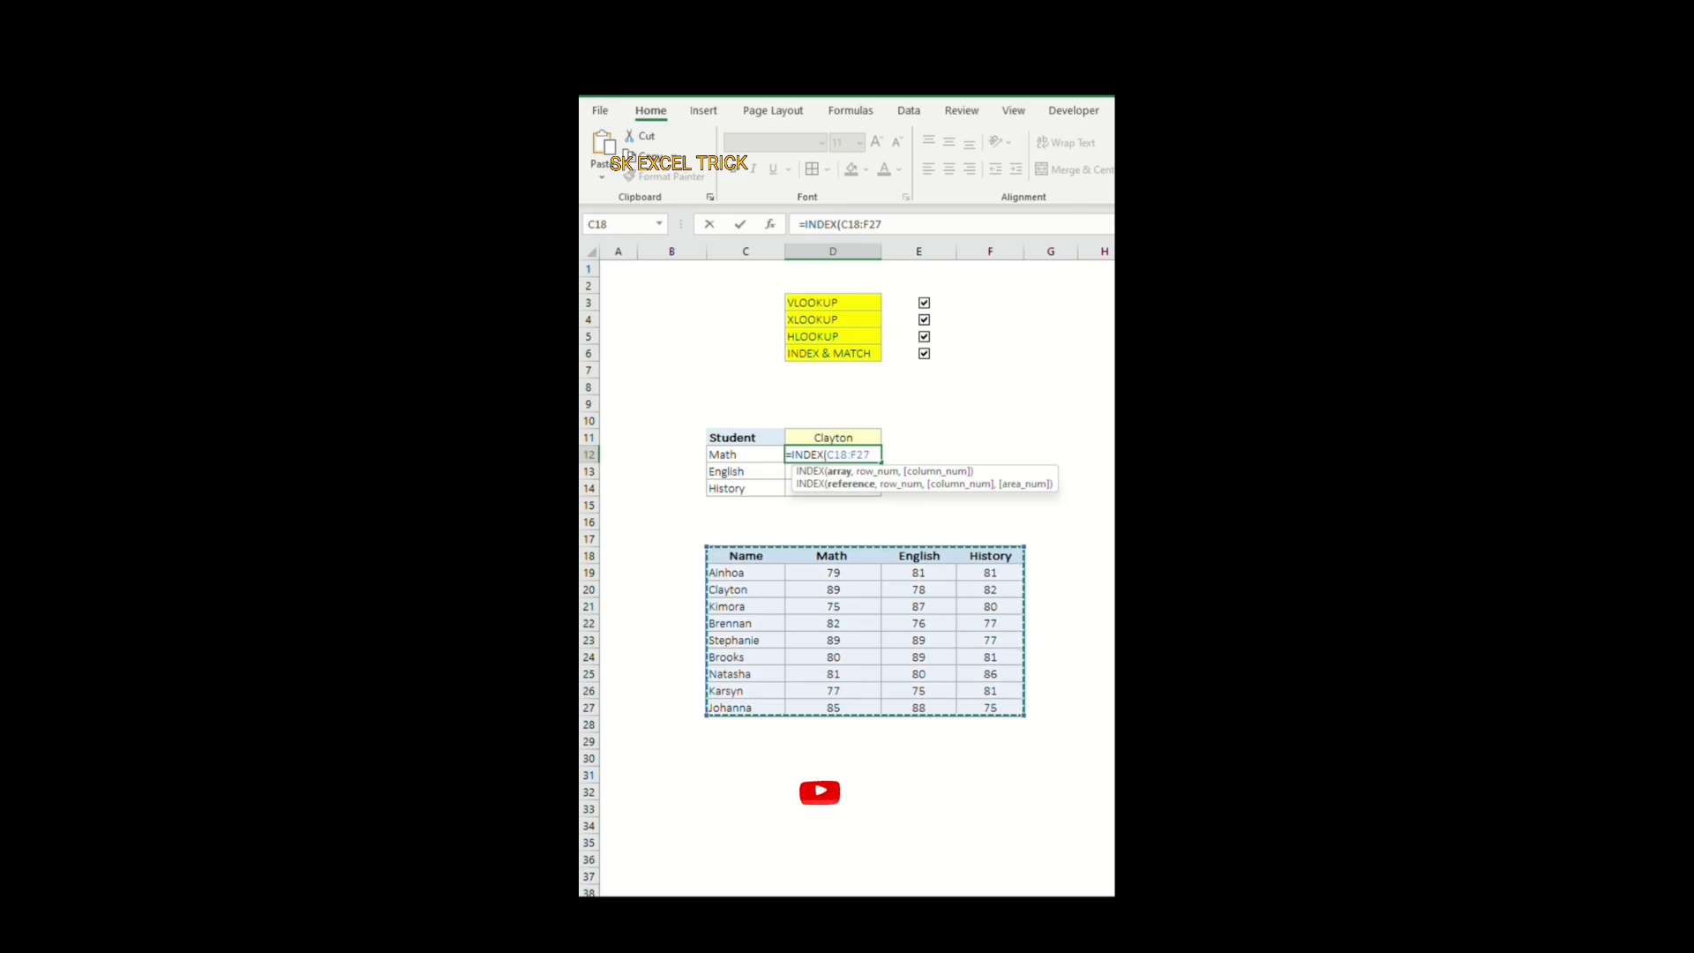
key(F4)
text(,)
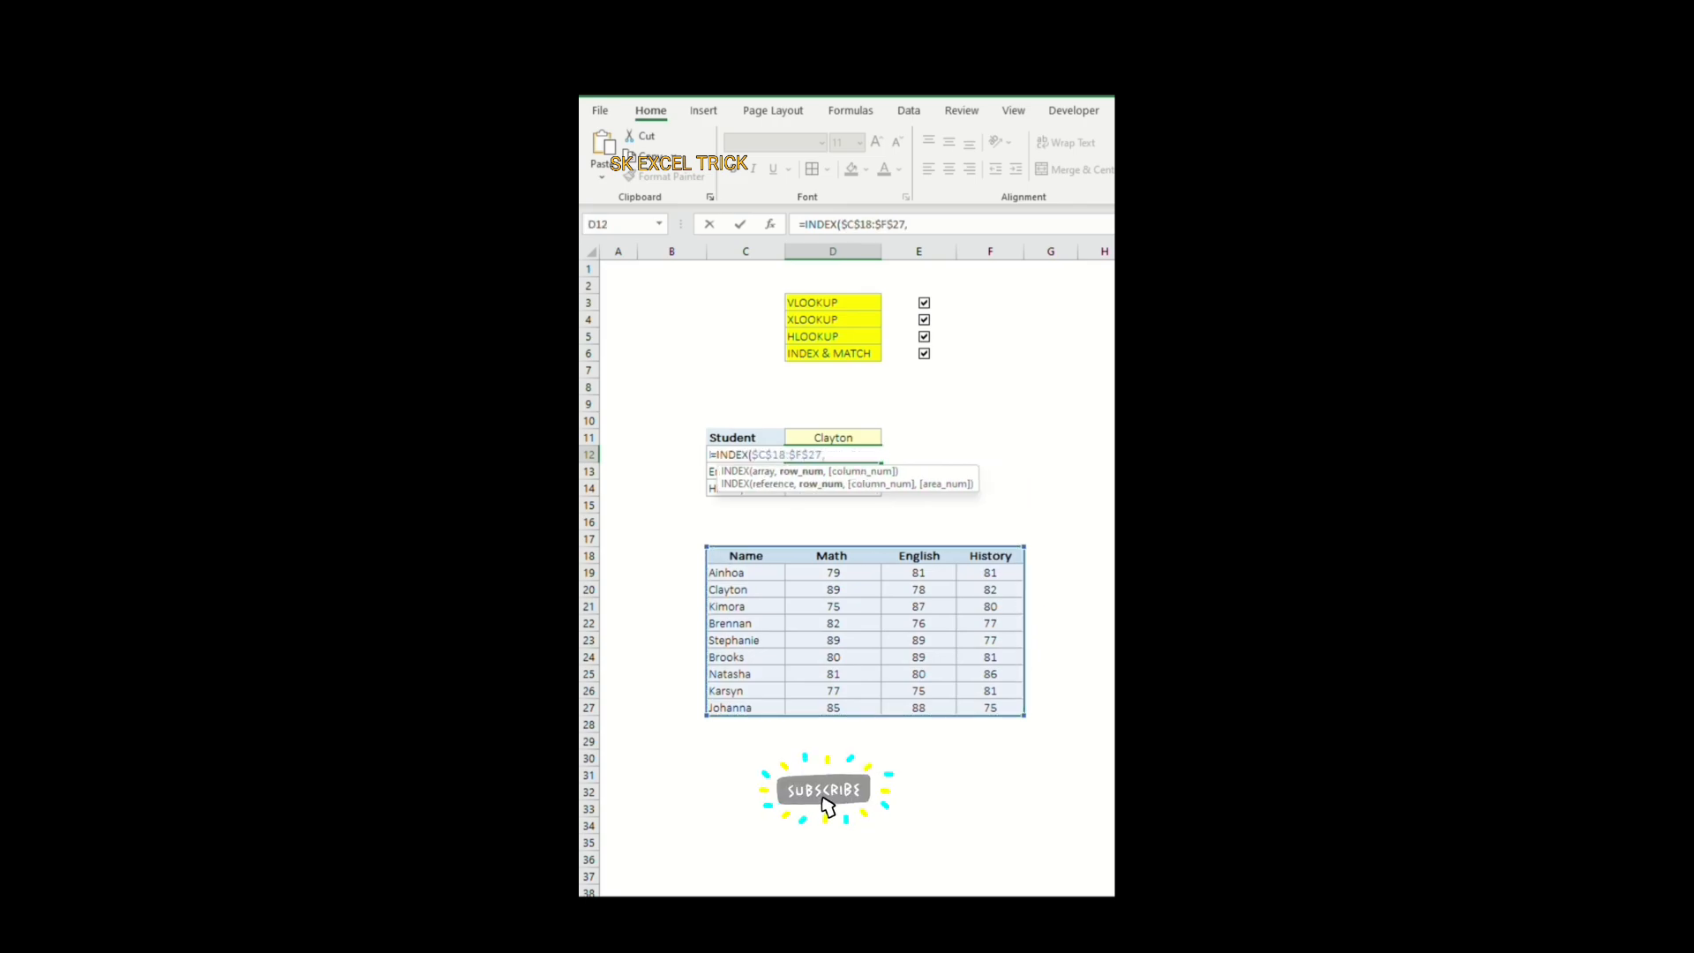
text(MA)
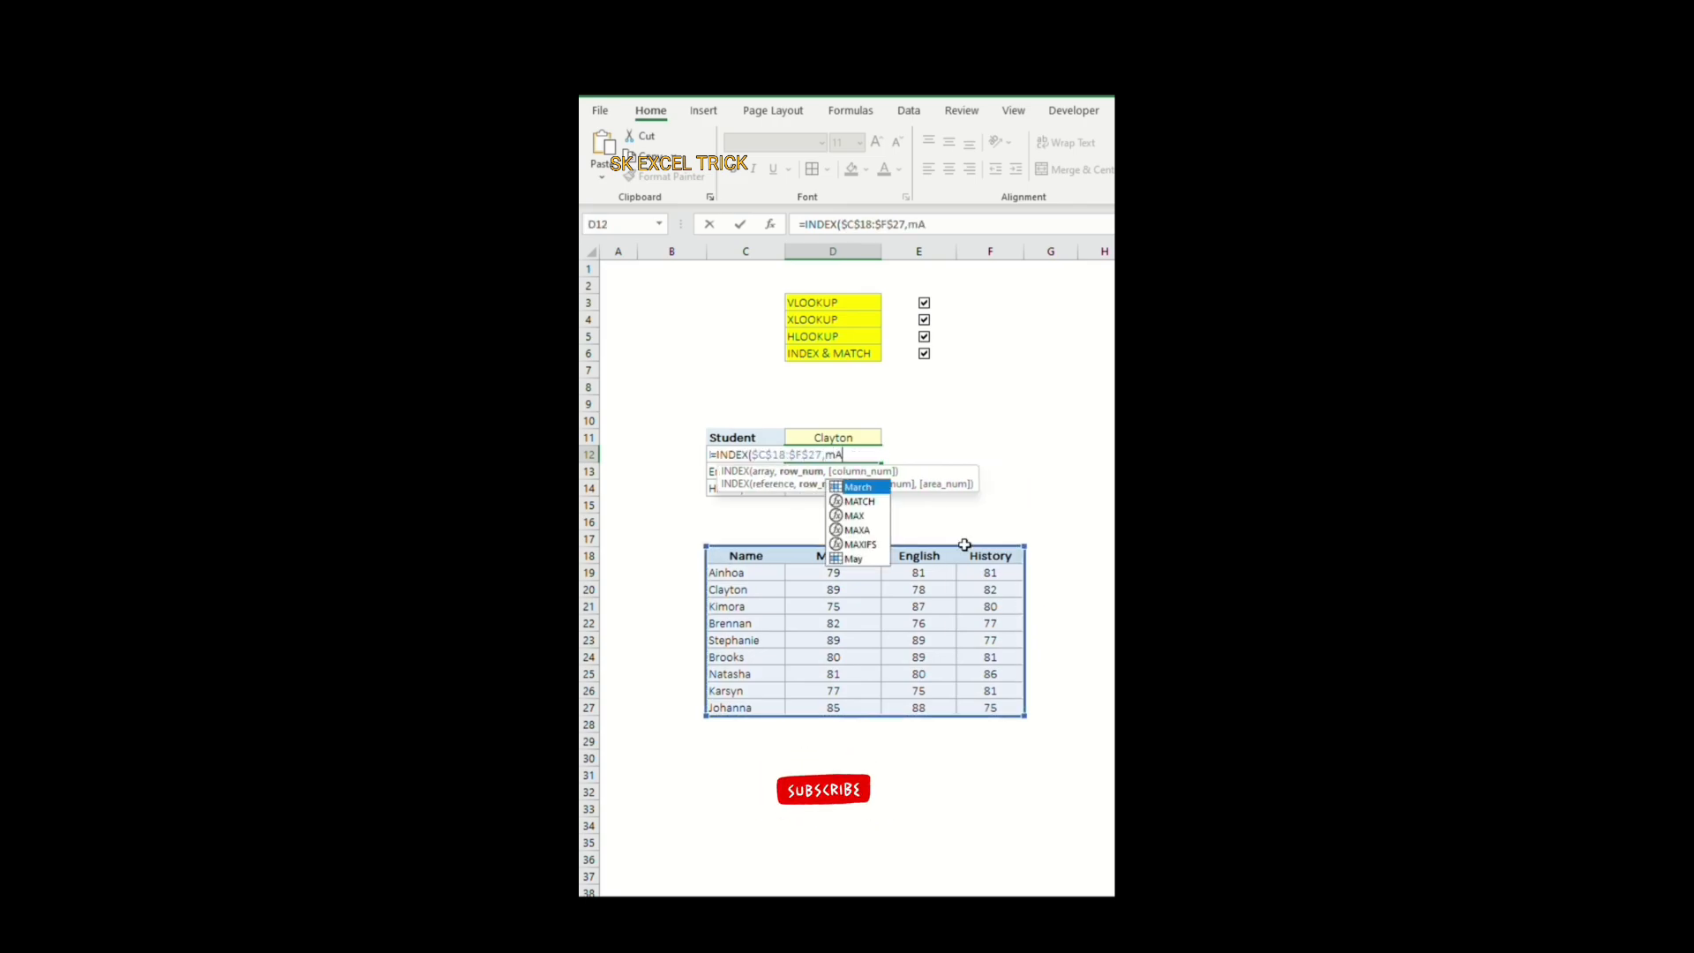
Step: Add a MATCH function as the row number with lookup value D11, lookup array C18:C27 and match type 0
key(Tab)
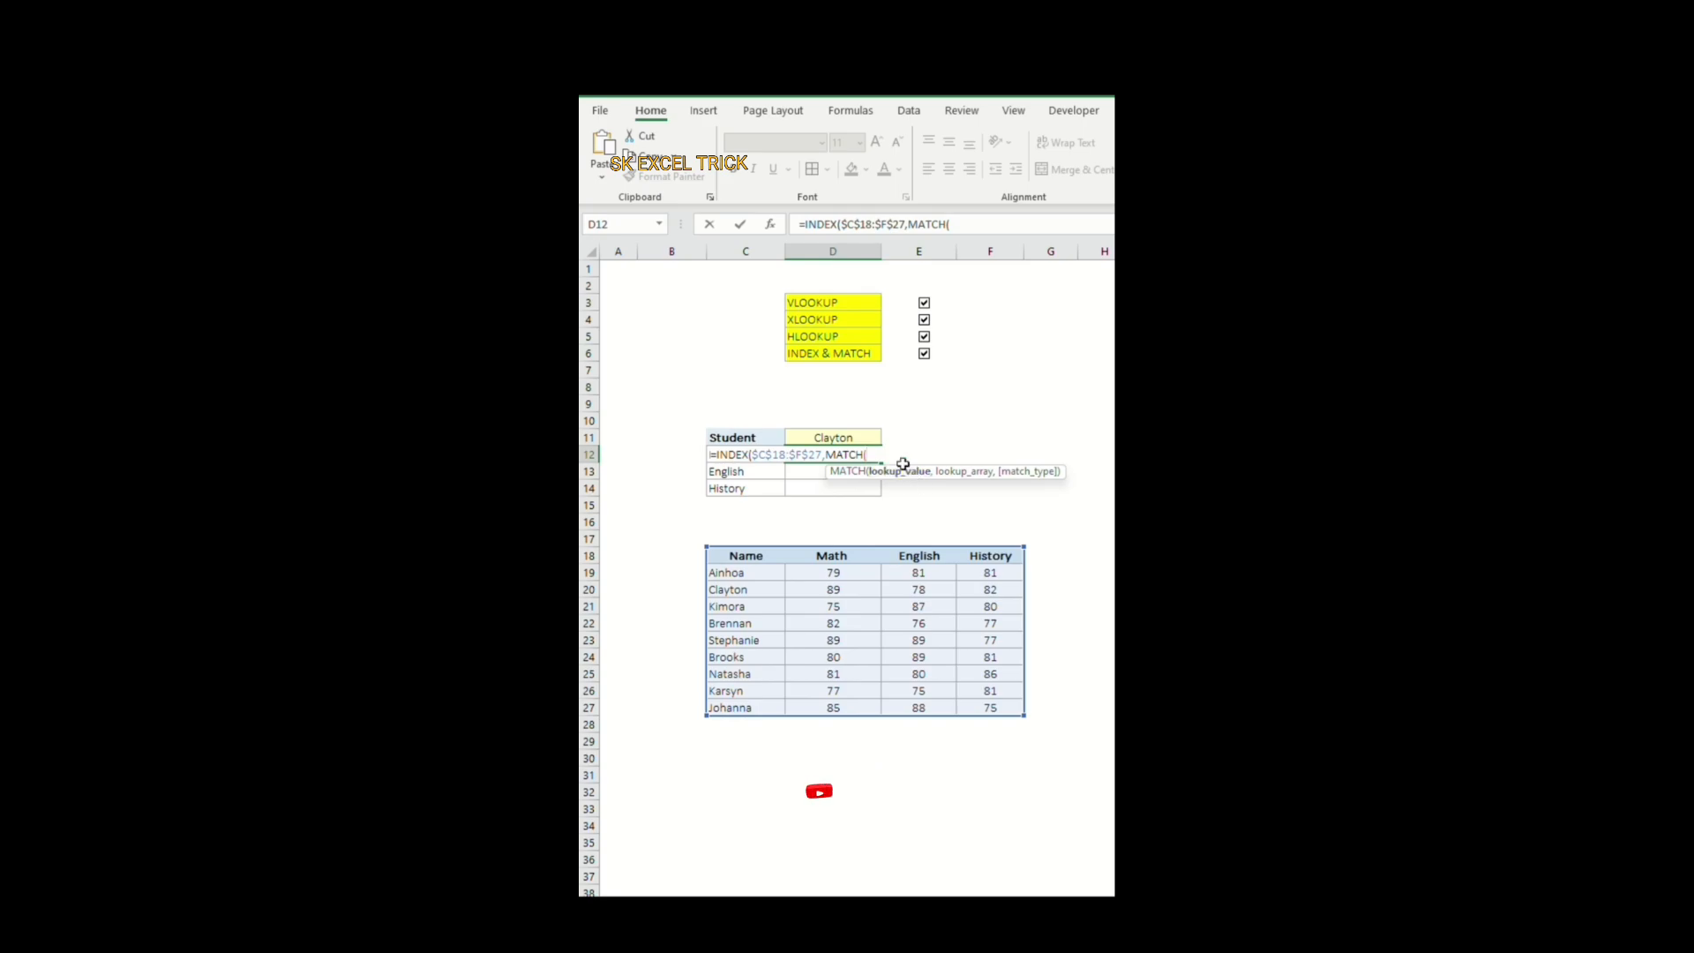
click(846, 438)
text(,)
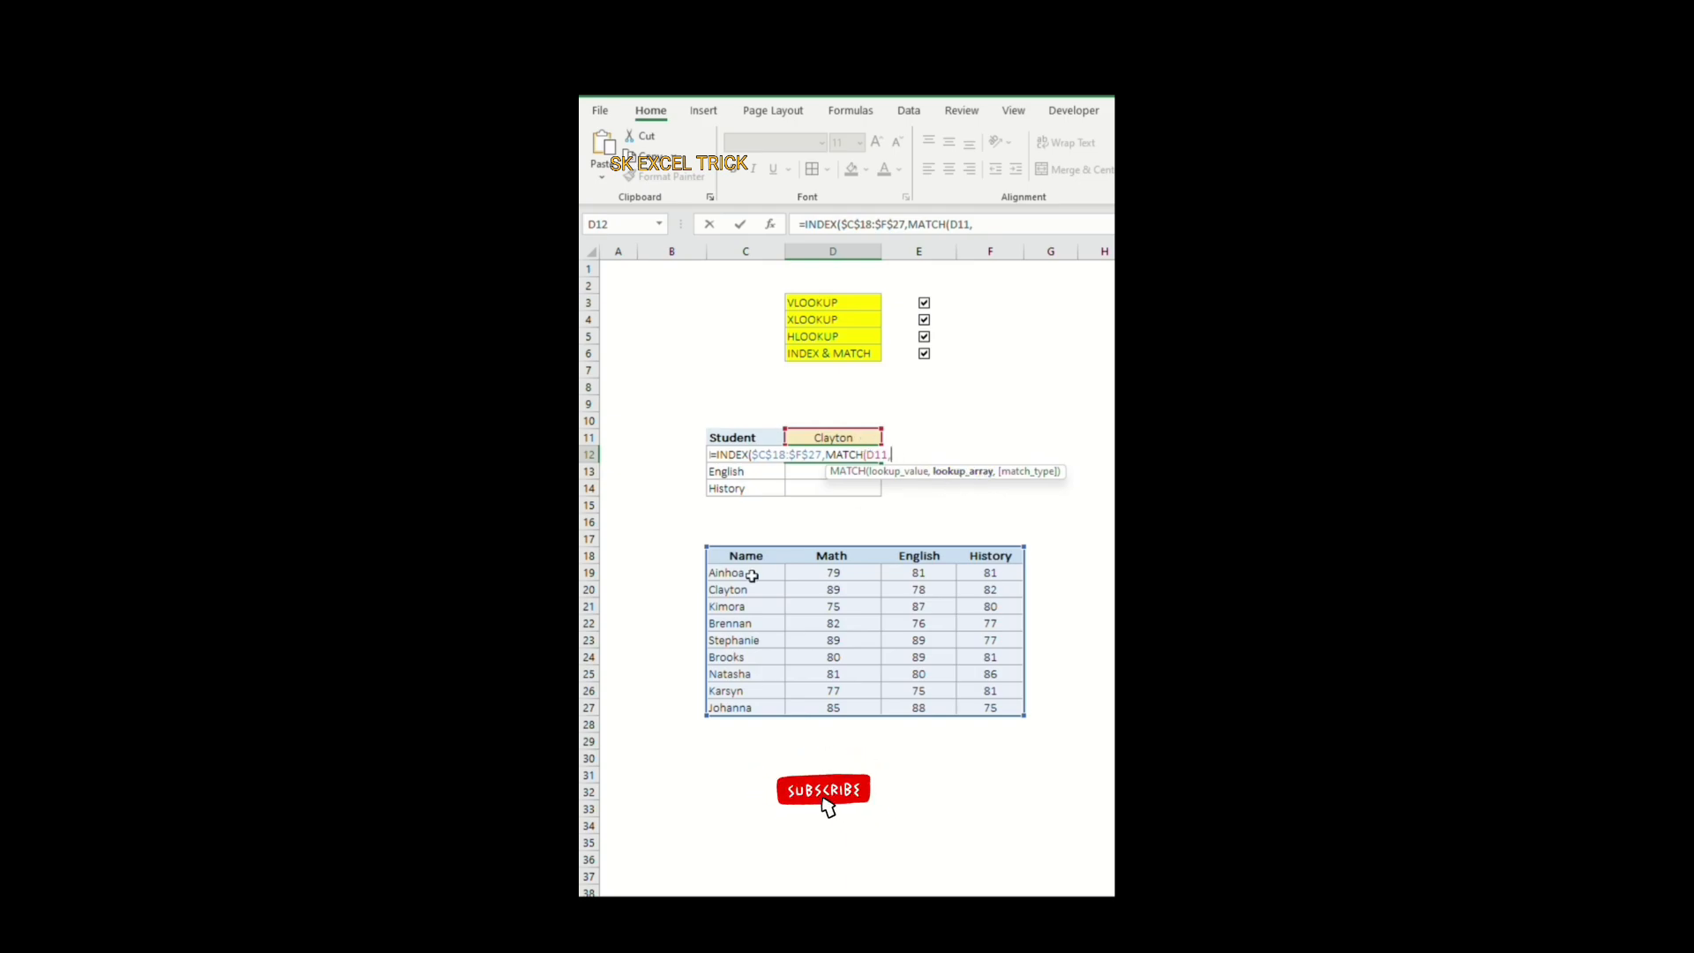
drag(752, 553, 755, 708)
text(,)
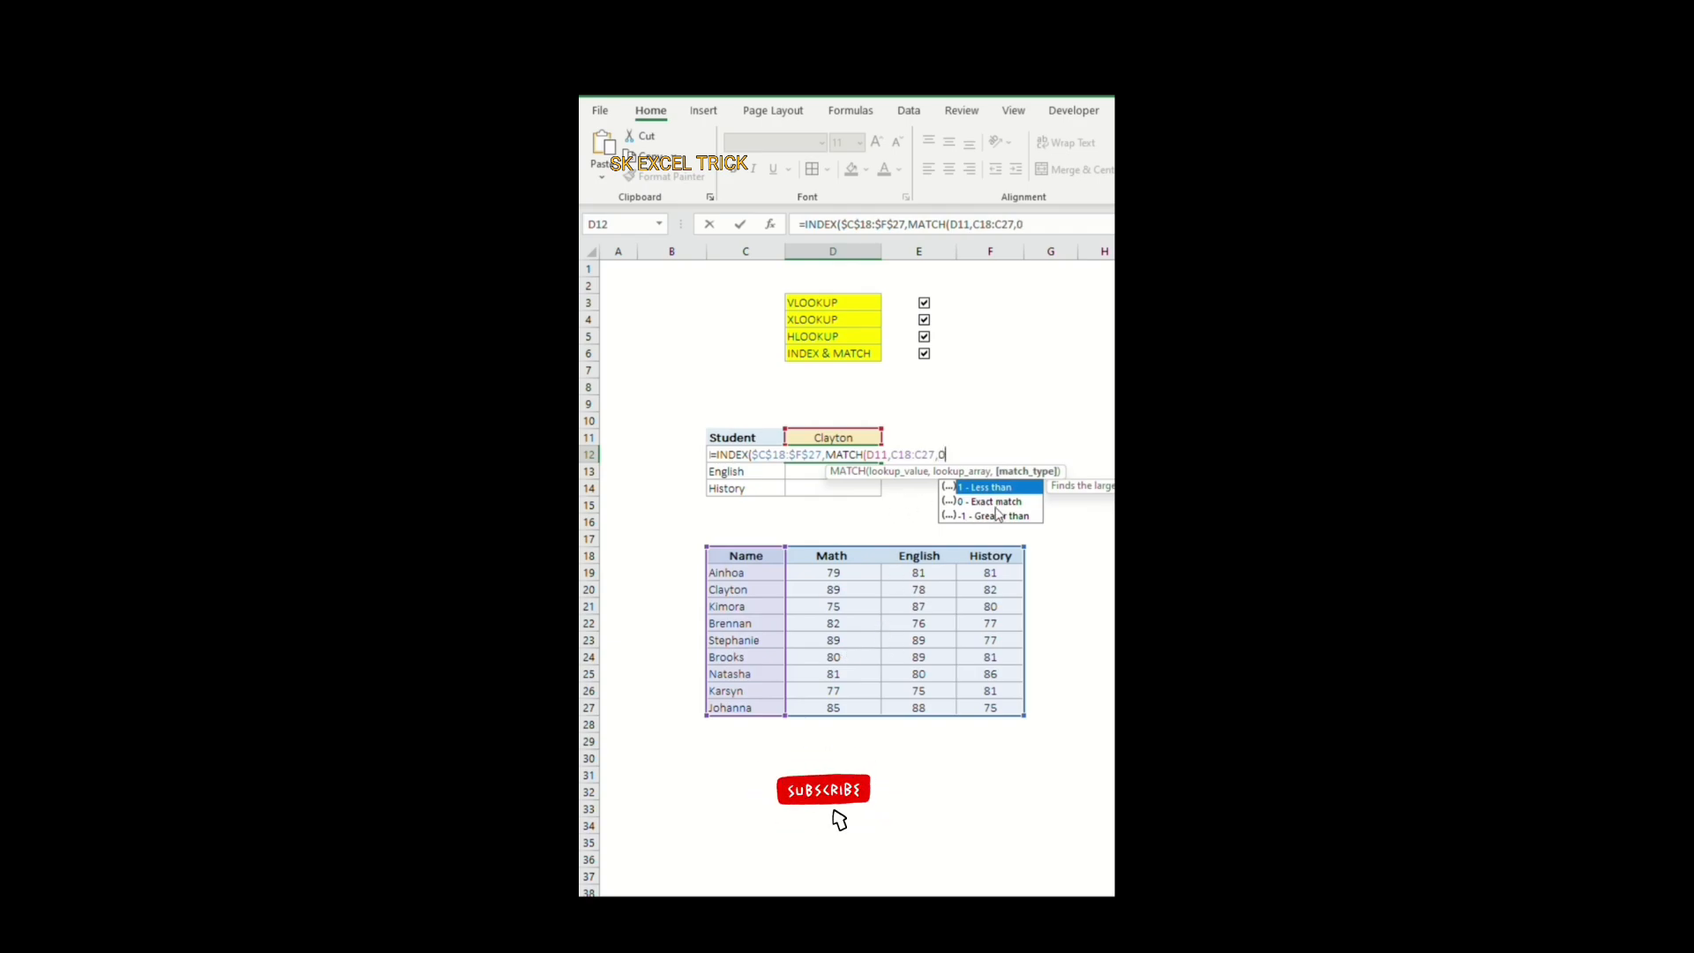
text(0))
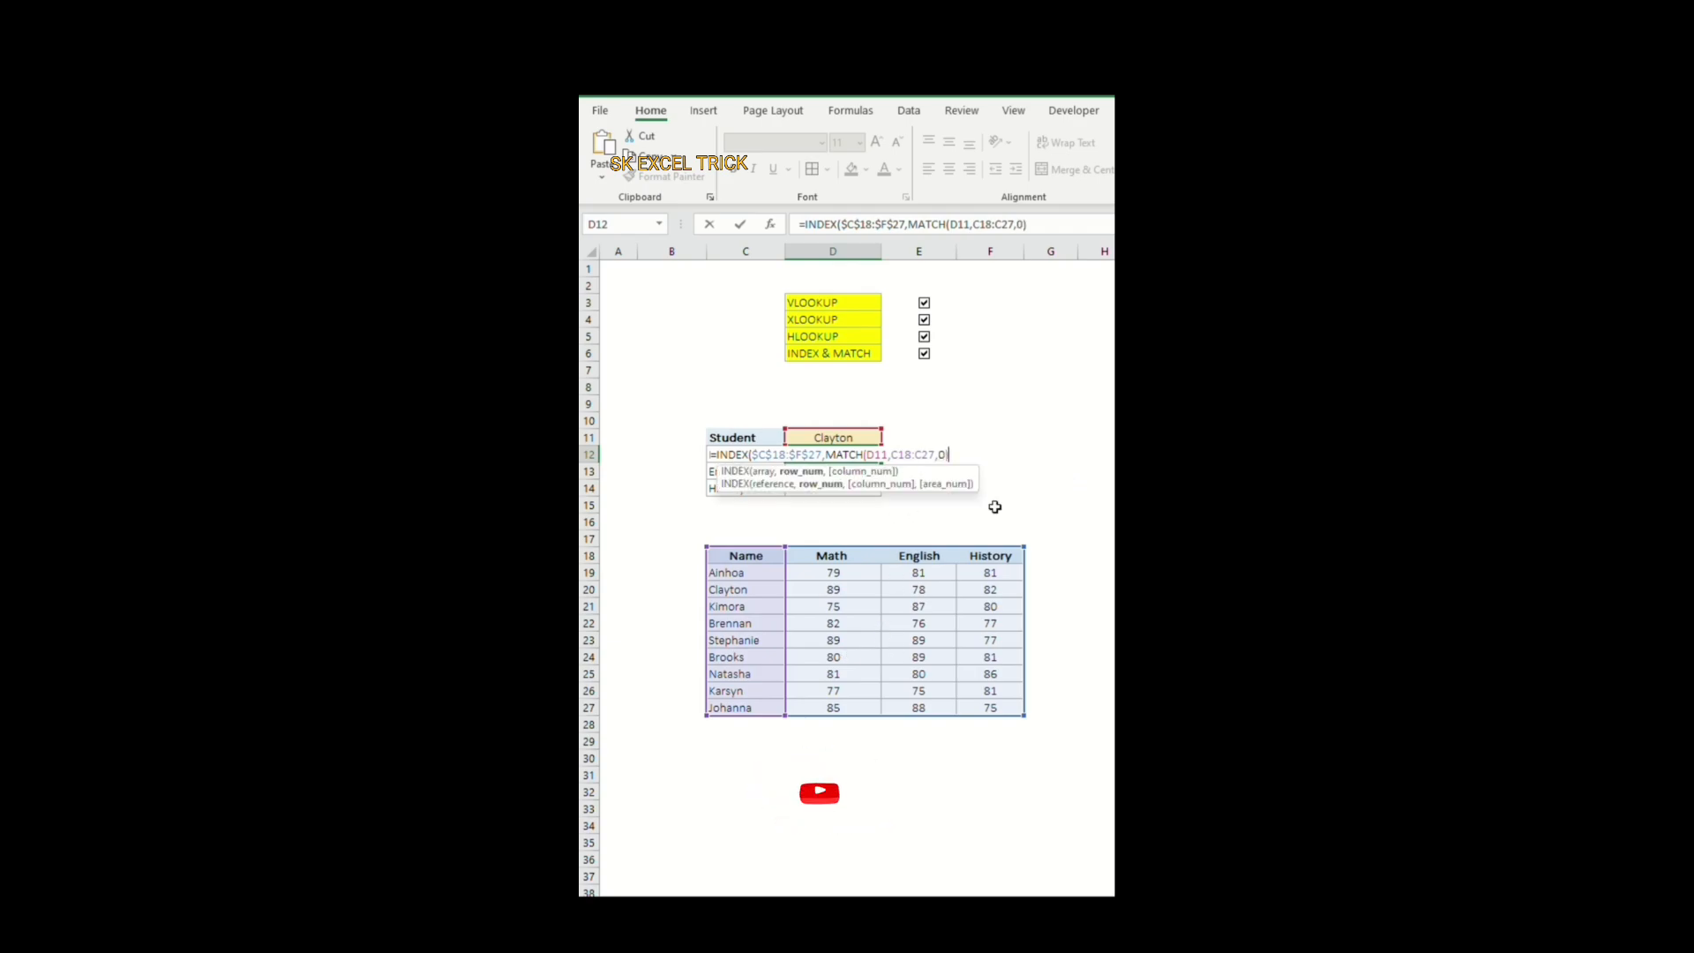
text(,mA)
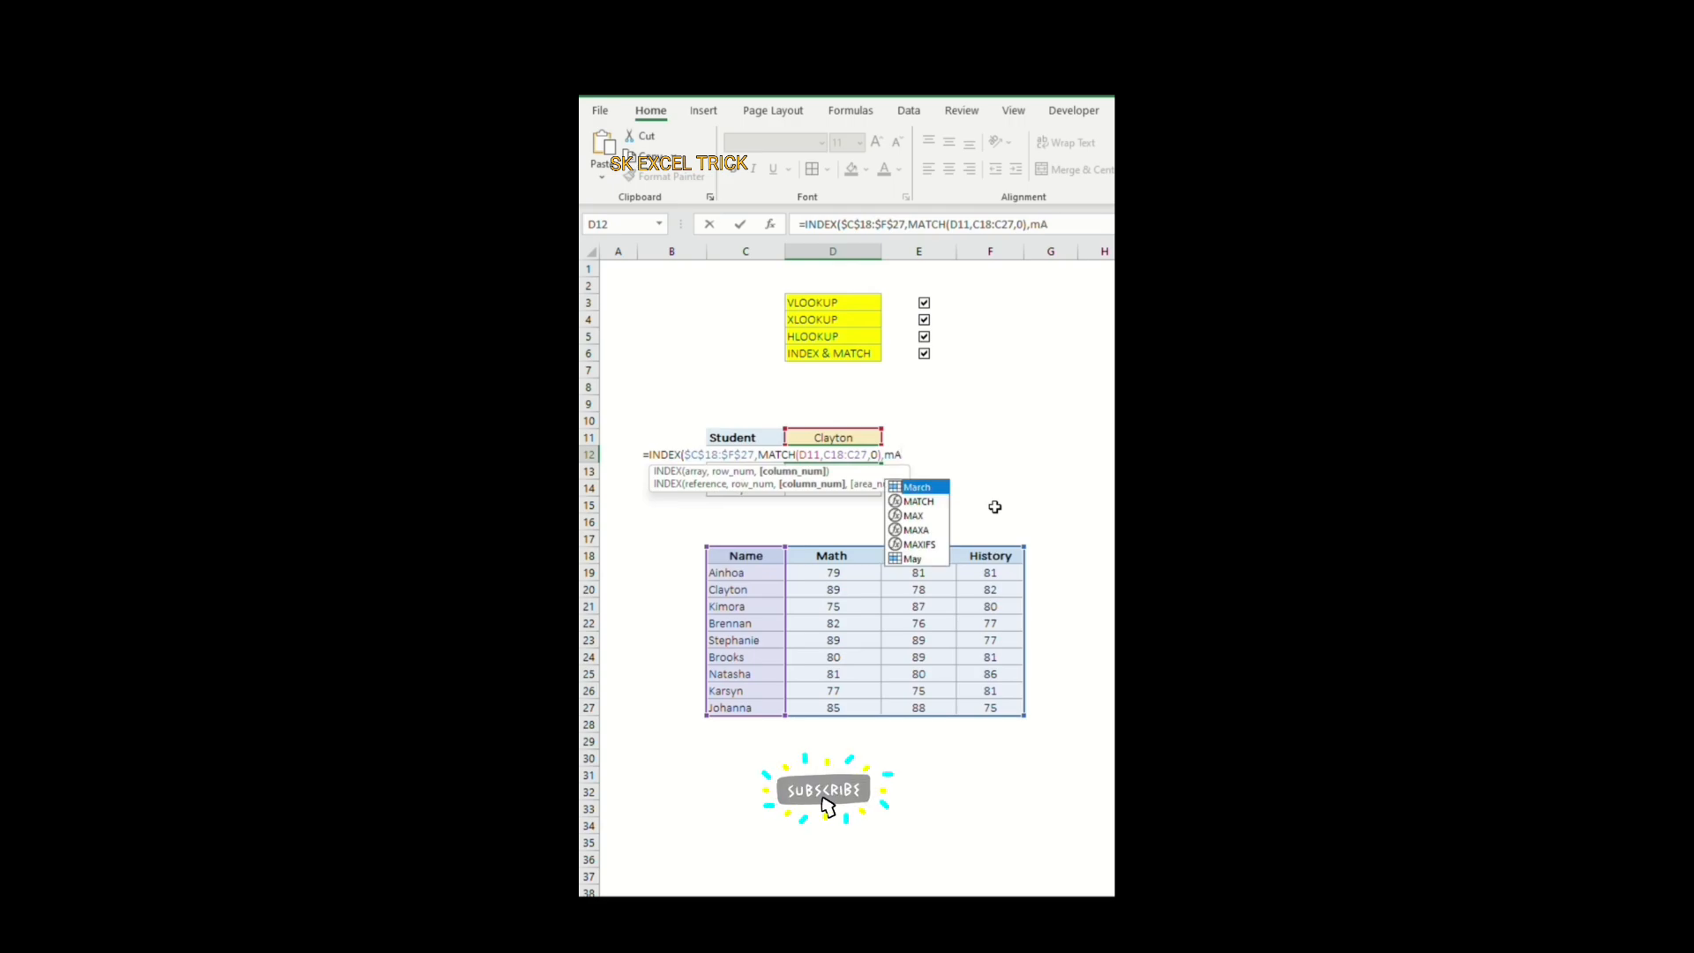
Step: Add a second MATCH as the column number with lookup value C12, lookup array C18:F18 and match type 0, and complete the D12 formula
double_click(919, 500)
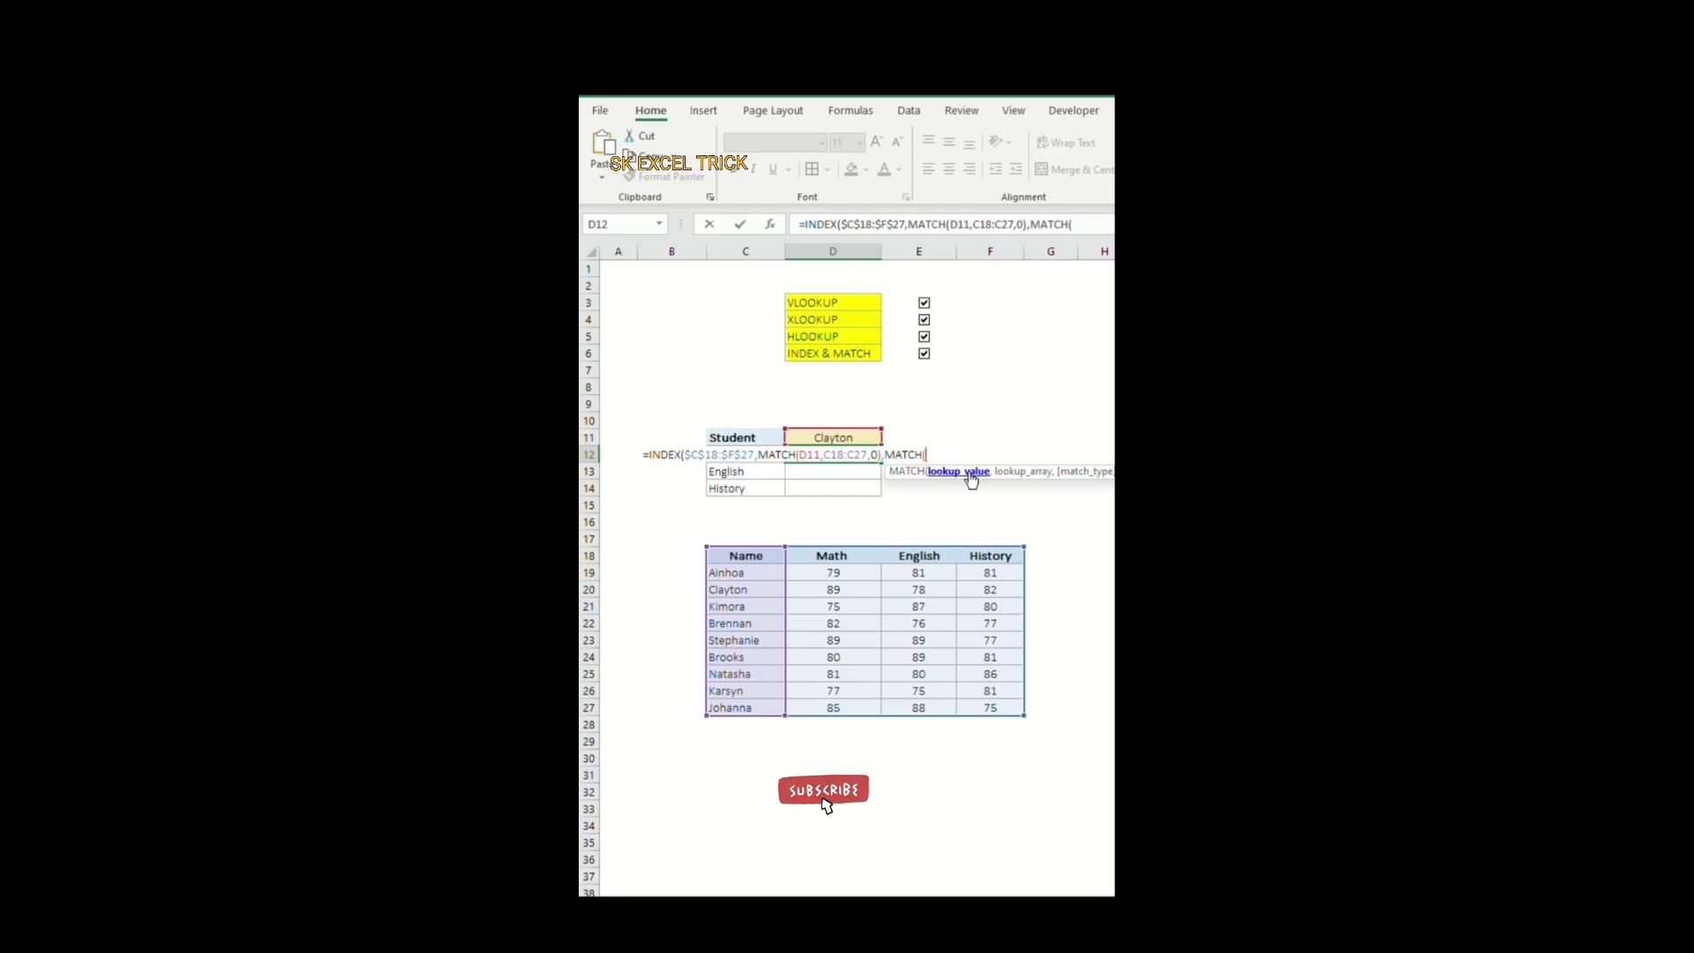
click(750, 472)
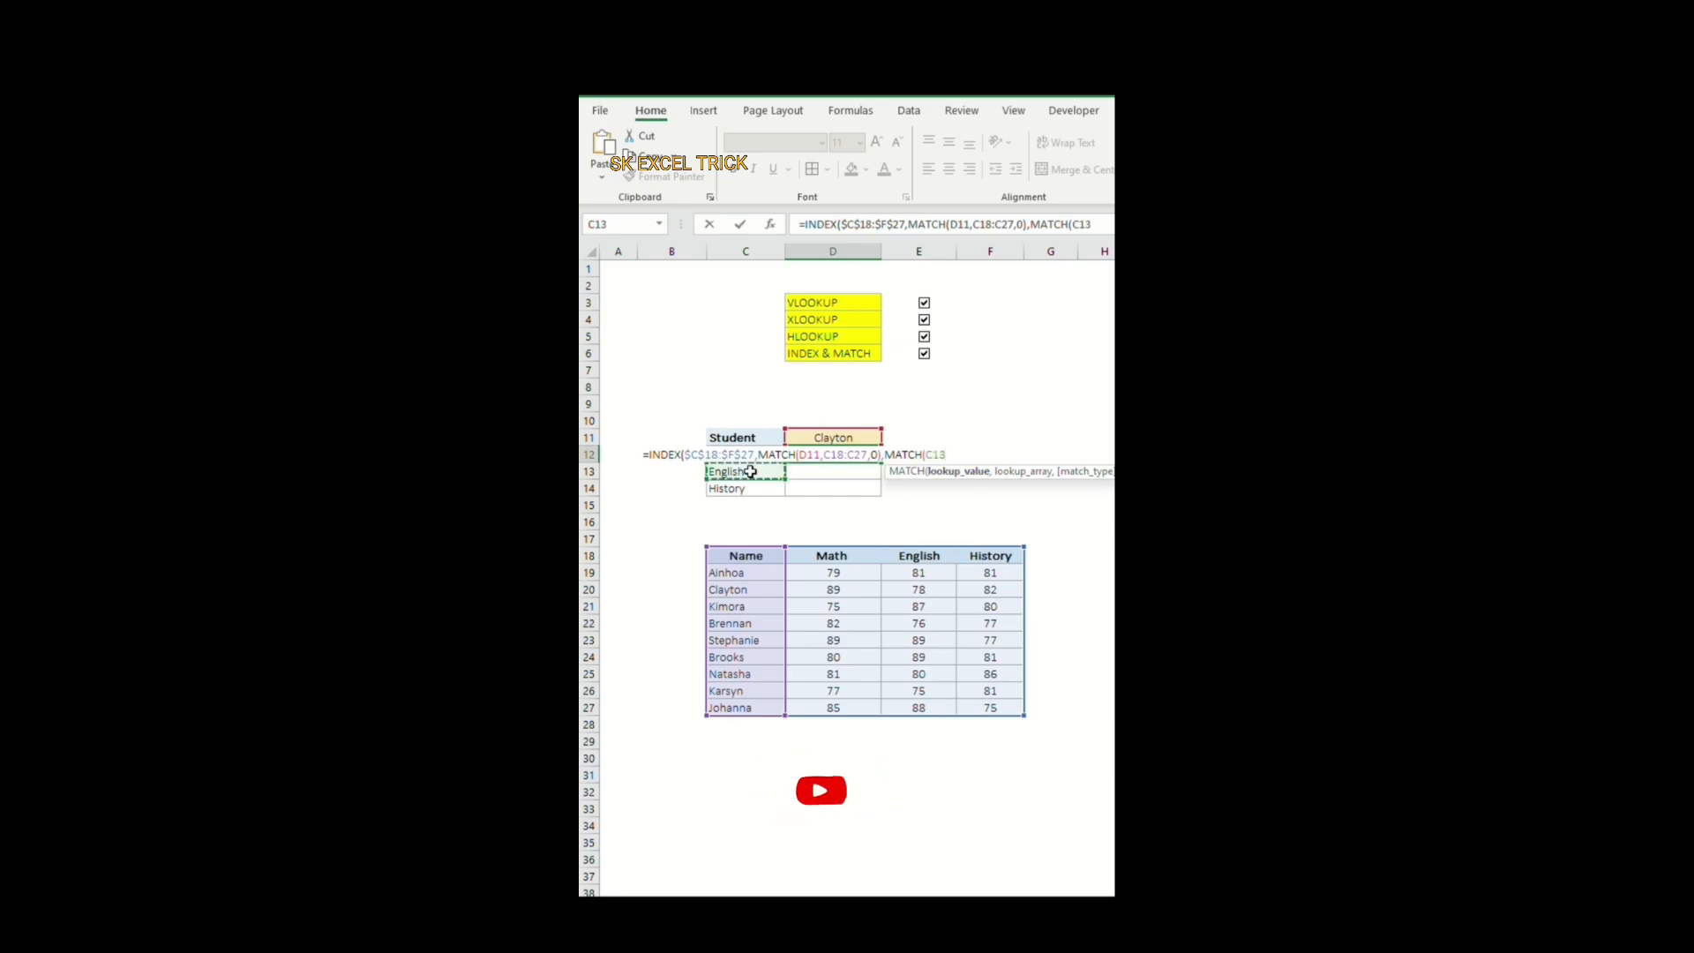
key(Up)
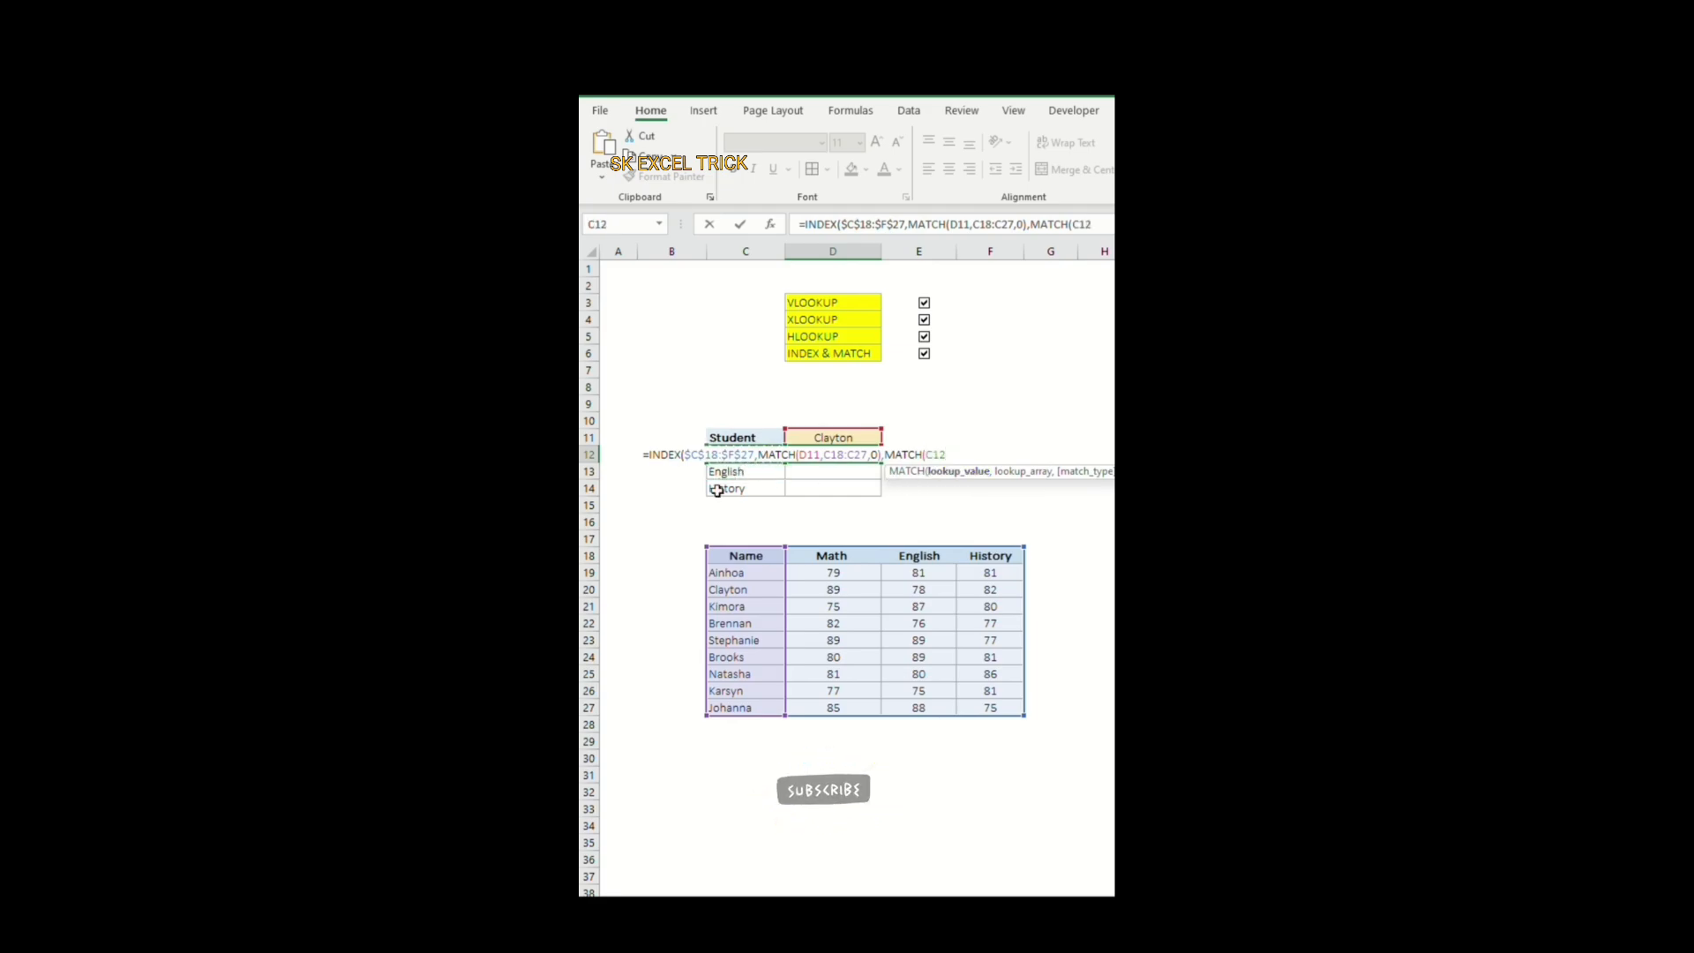
text(,)
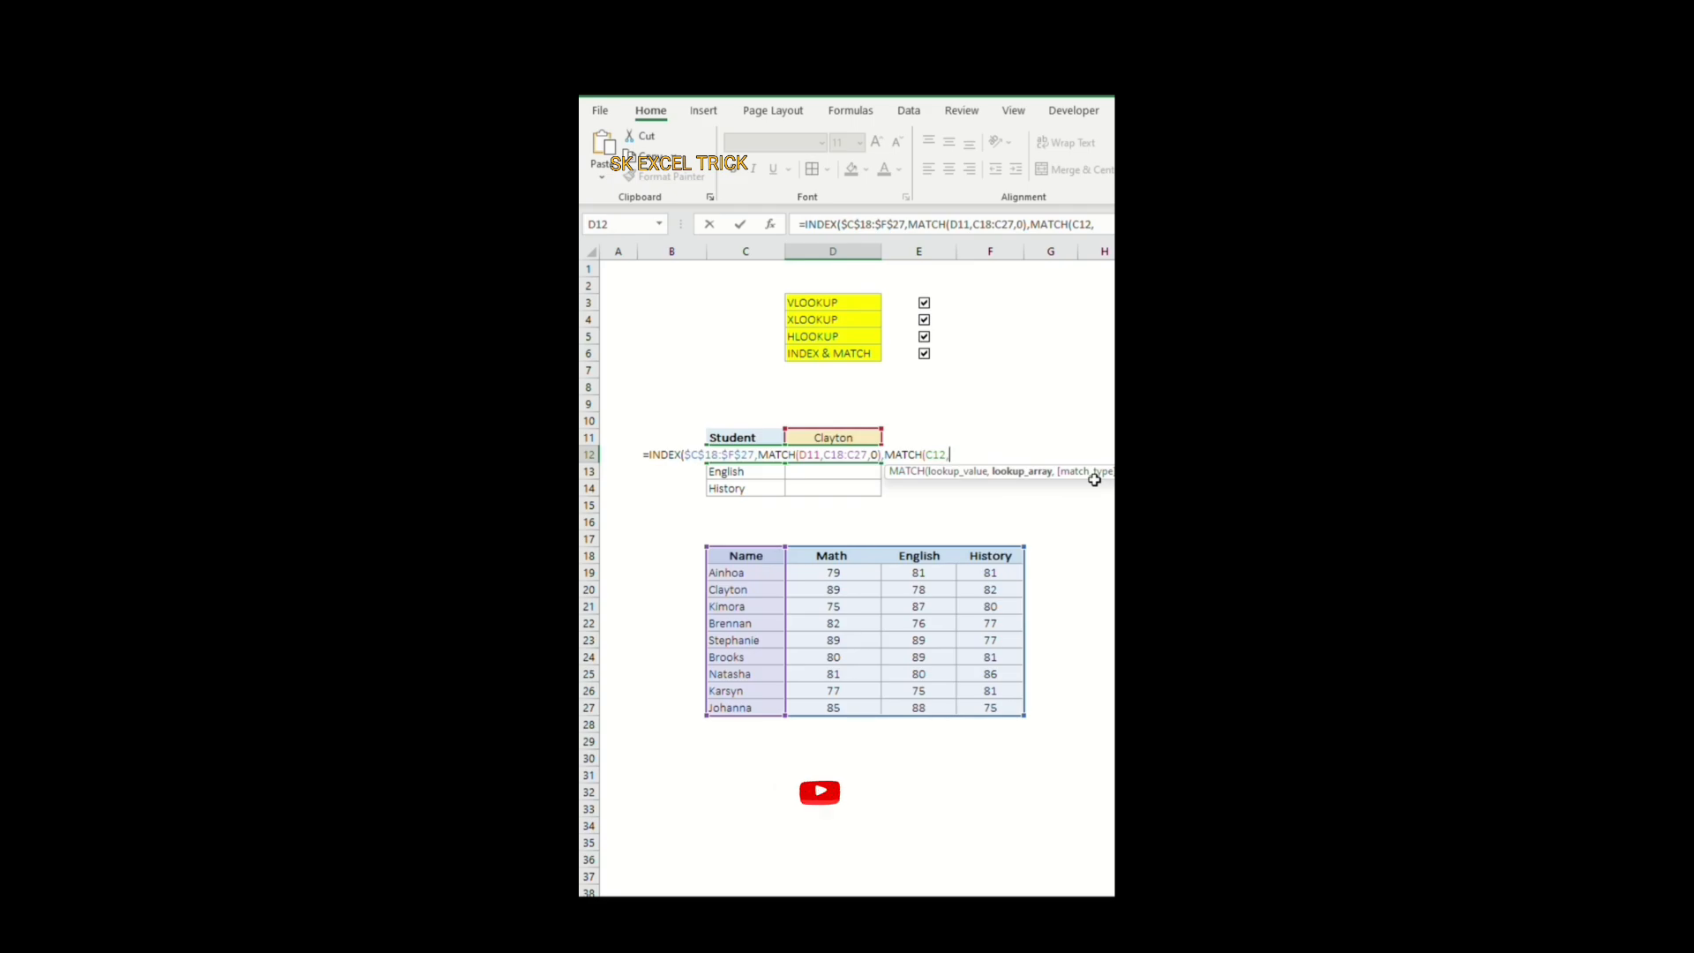
drag(743, 565, 992, 561)
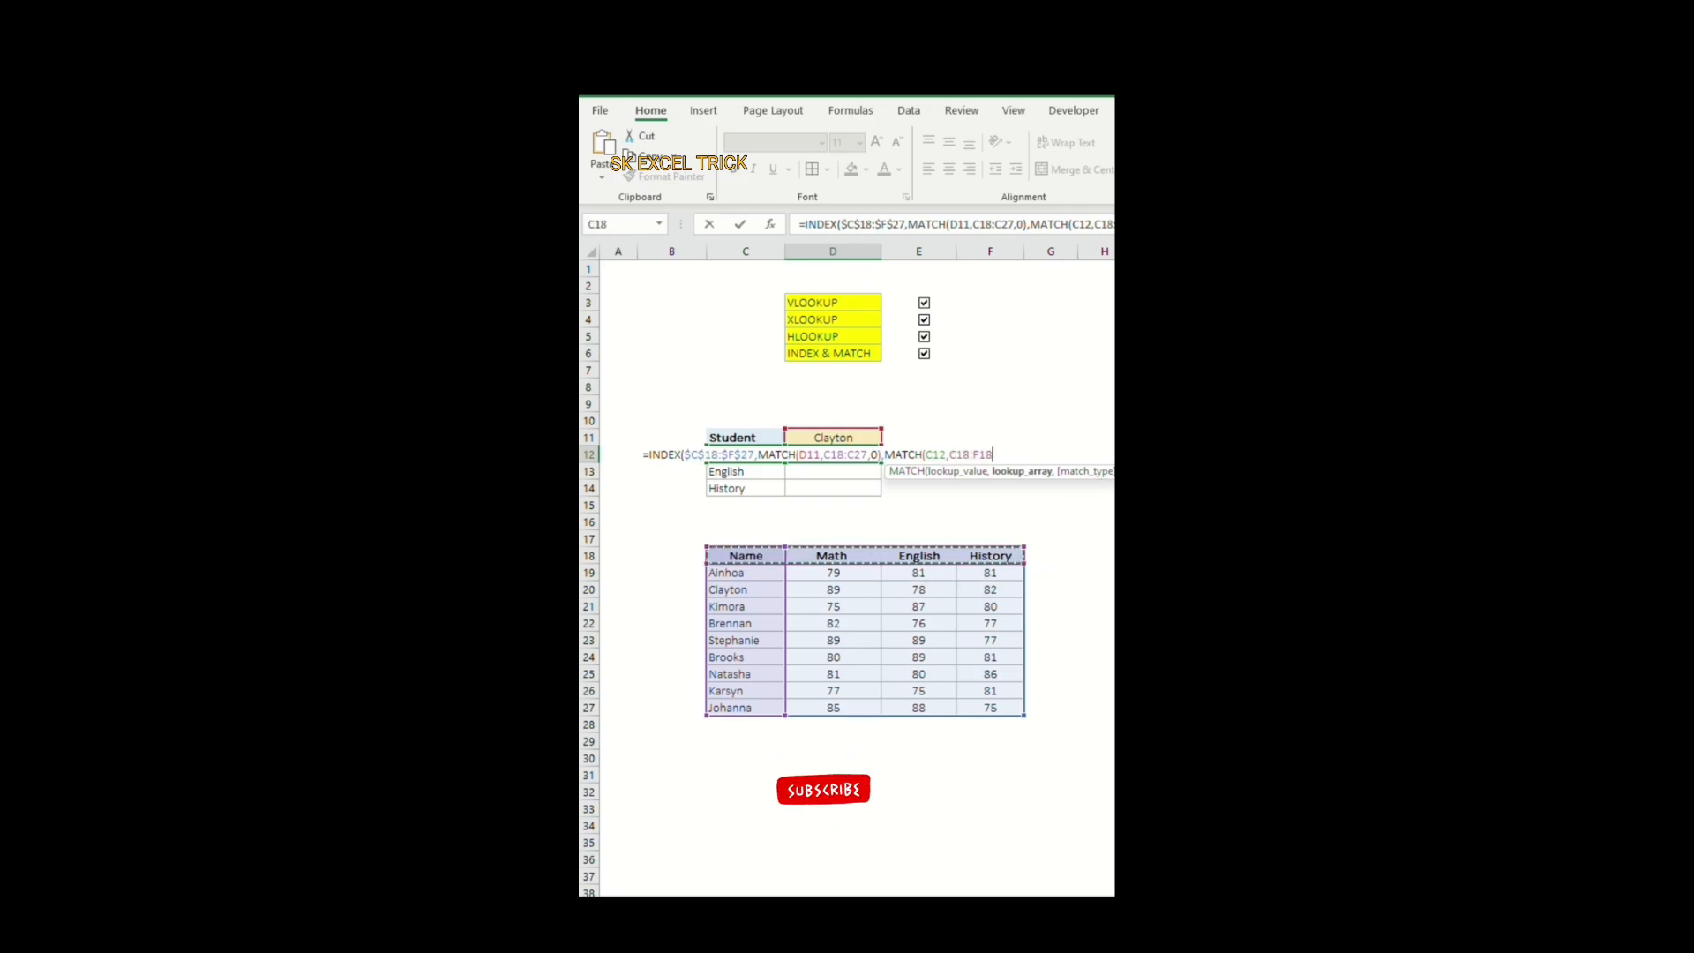
text(,)
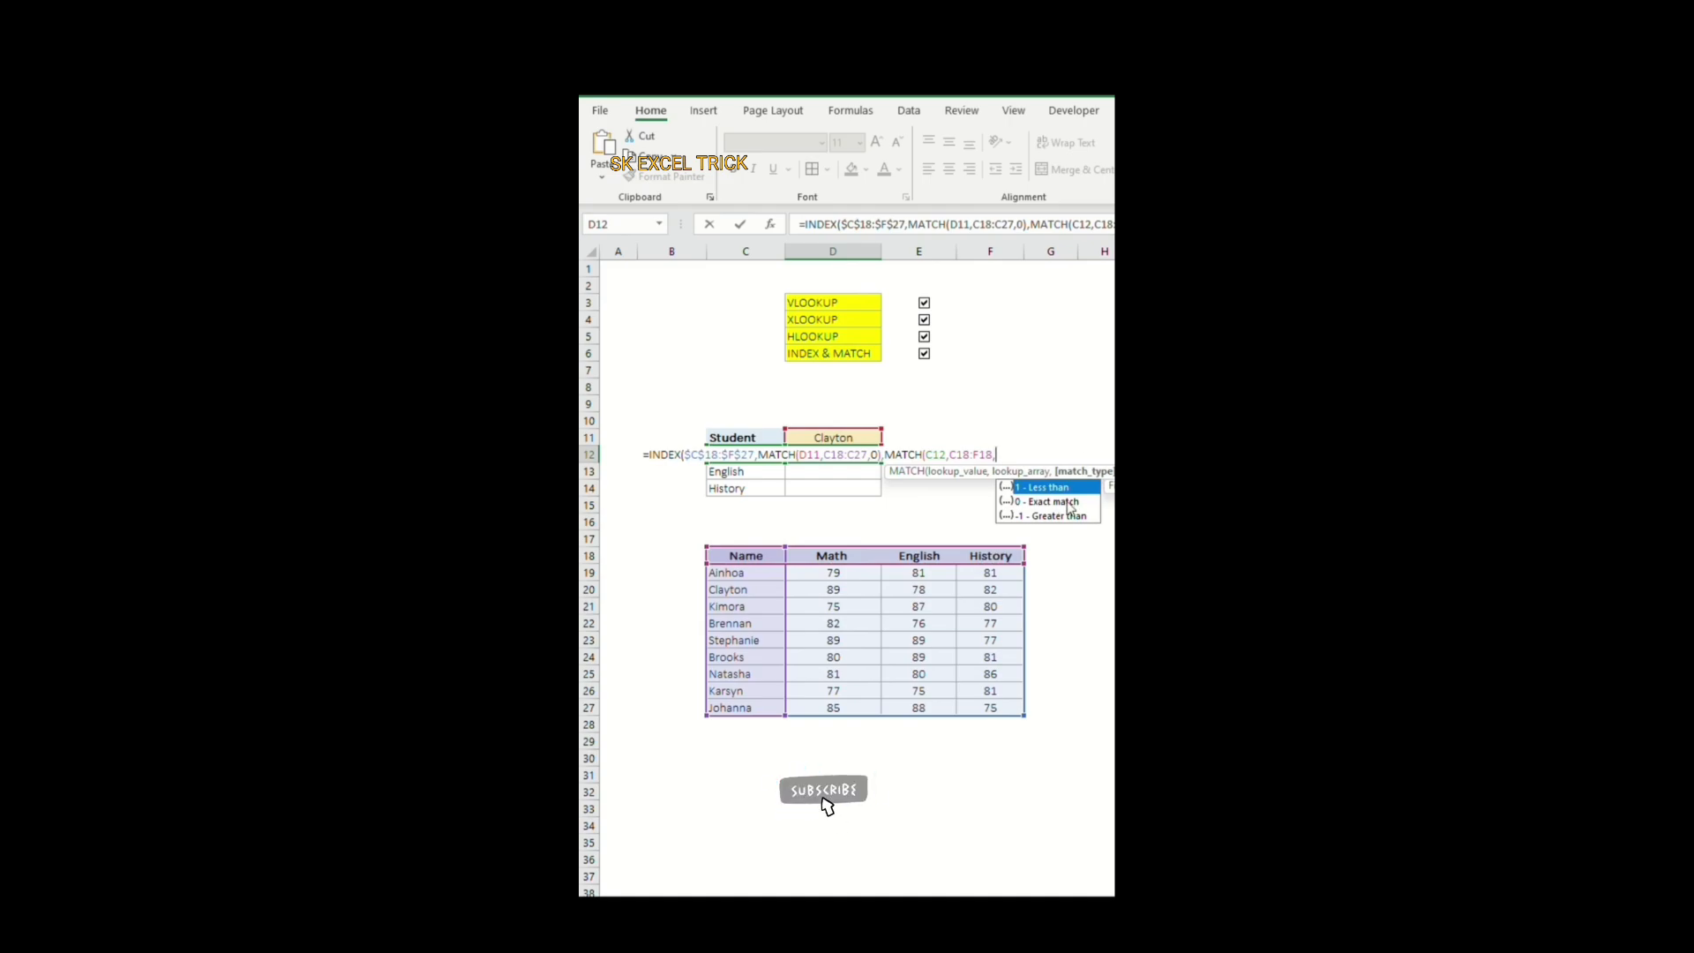
text(0)))
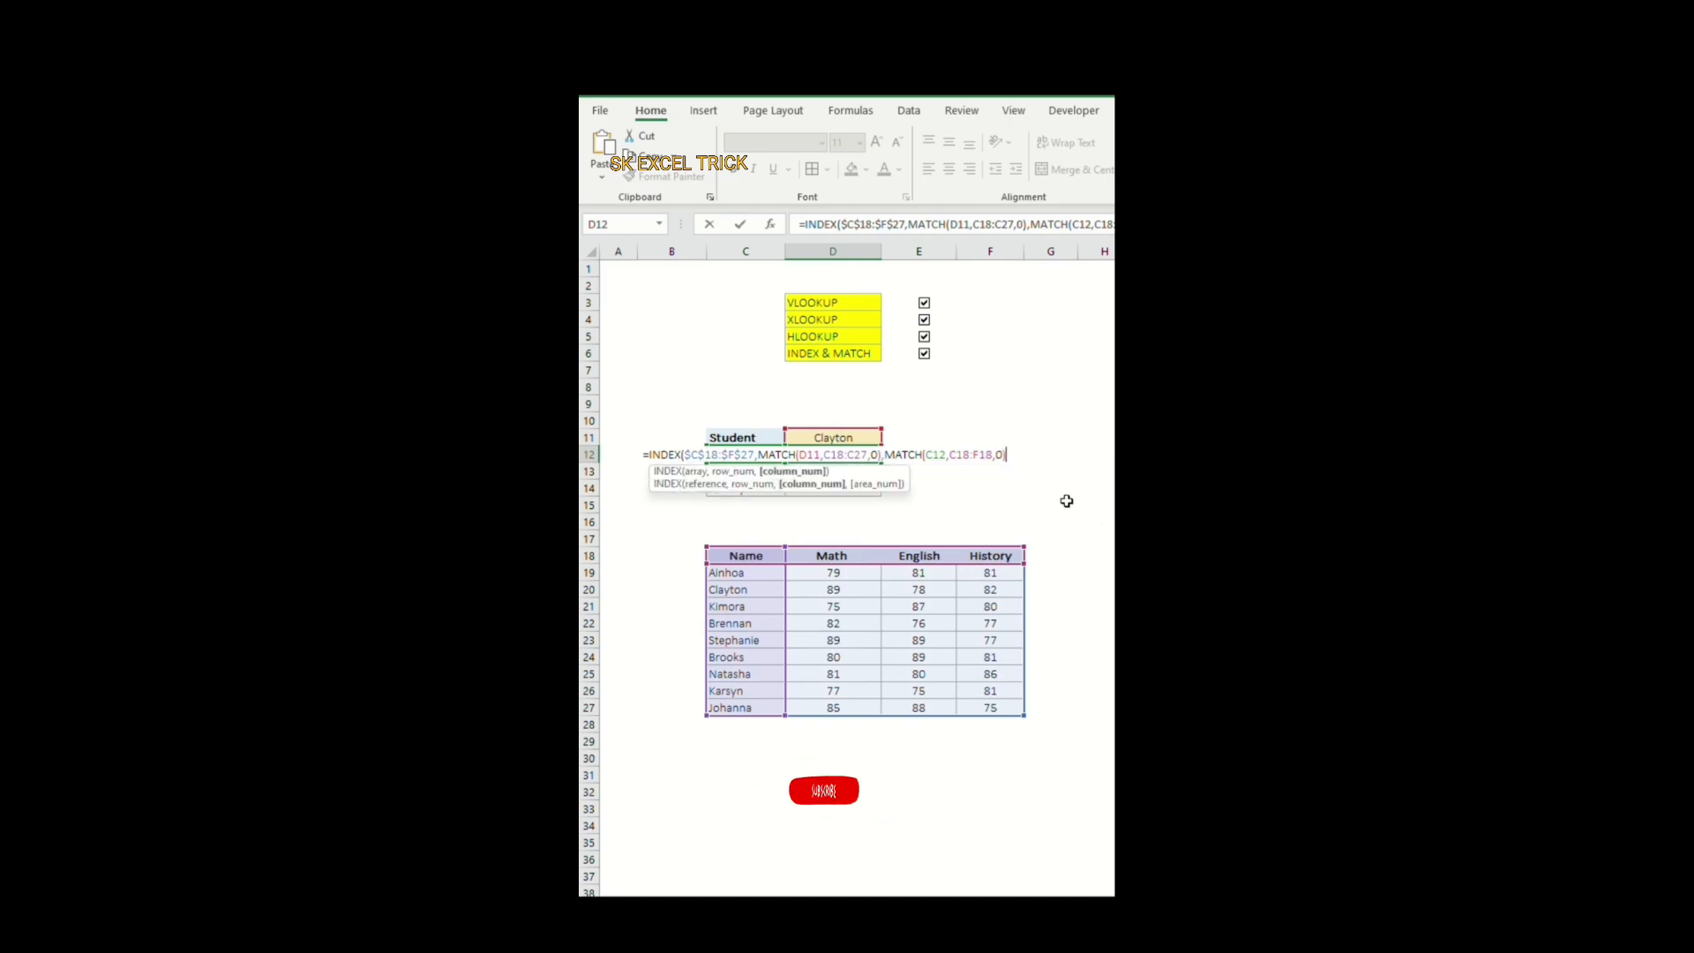
key(Return)
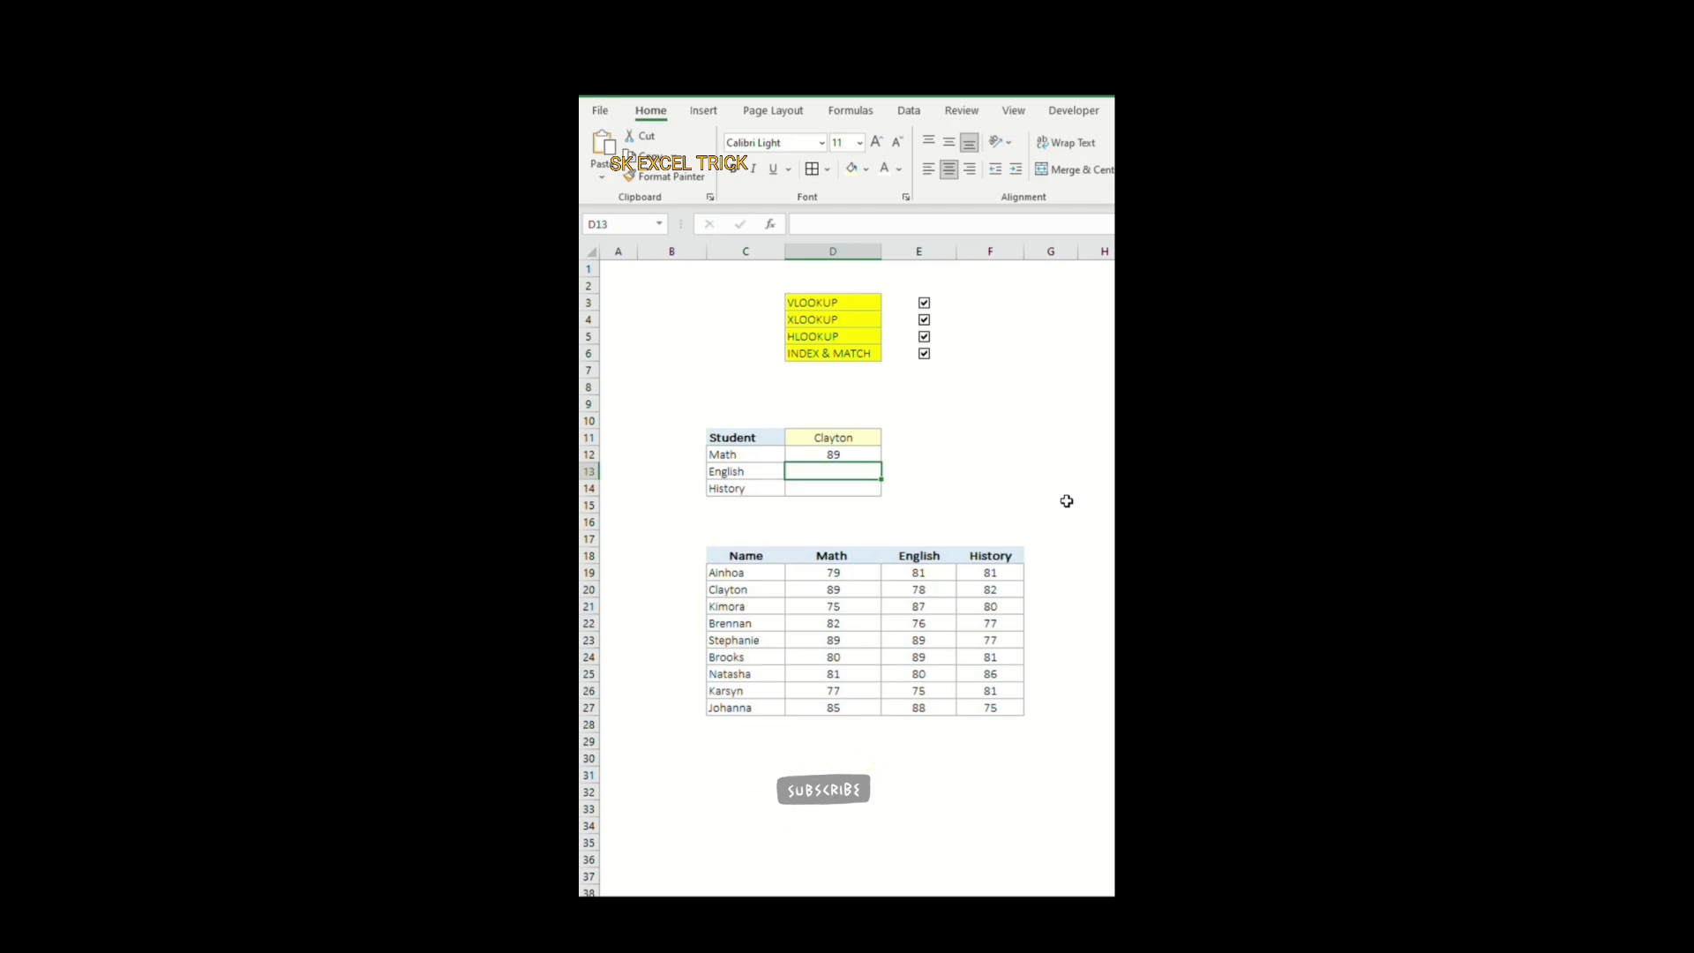
Step: Make D11 and both MATCH lookup arrays absolute in the D12 formula, and fill it down through D14
double_click(837, 455)
drag(969, 225, 951, 224)
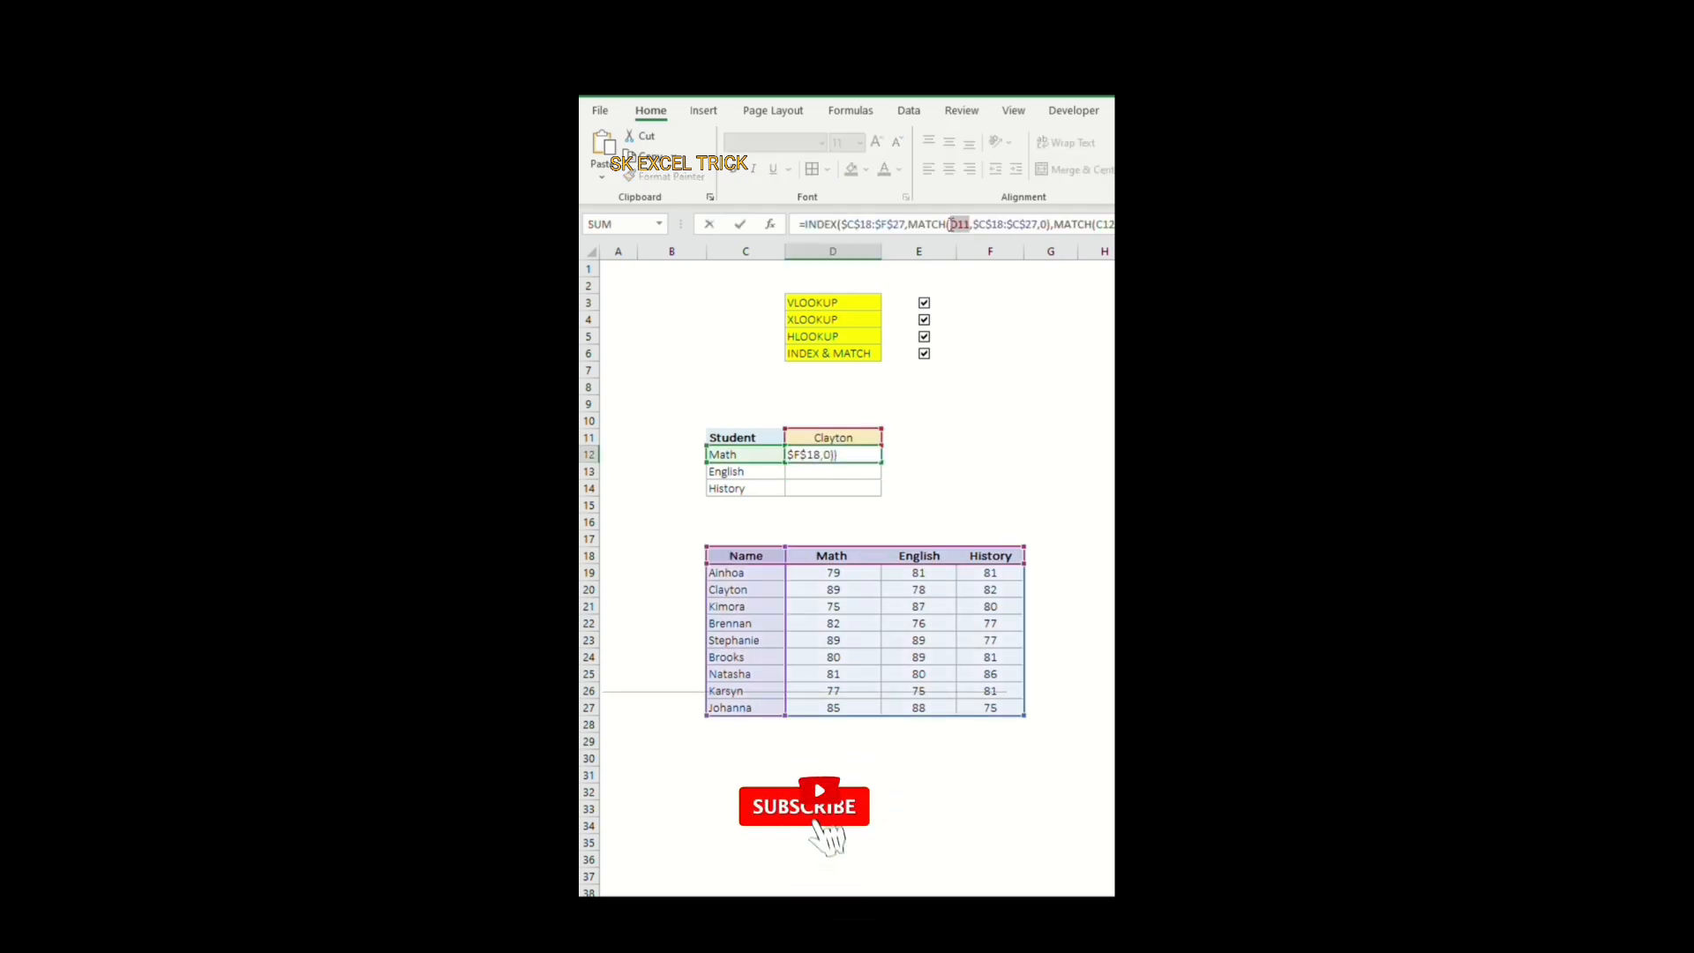
key(F4)
key(Return)
click(850, 456)
drag(885, 463, 885, 497)
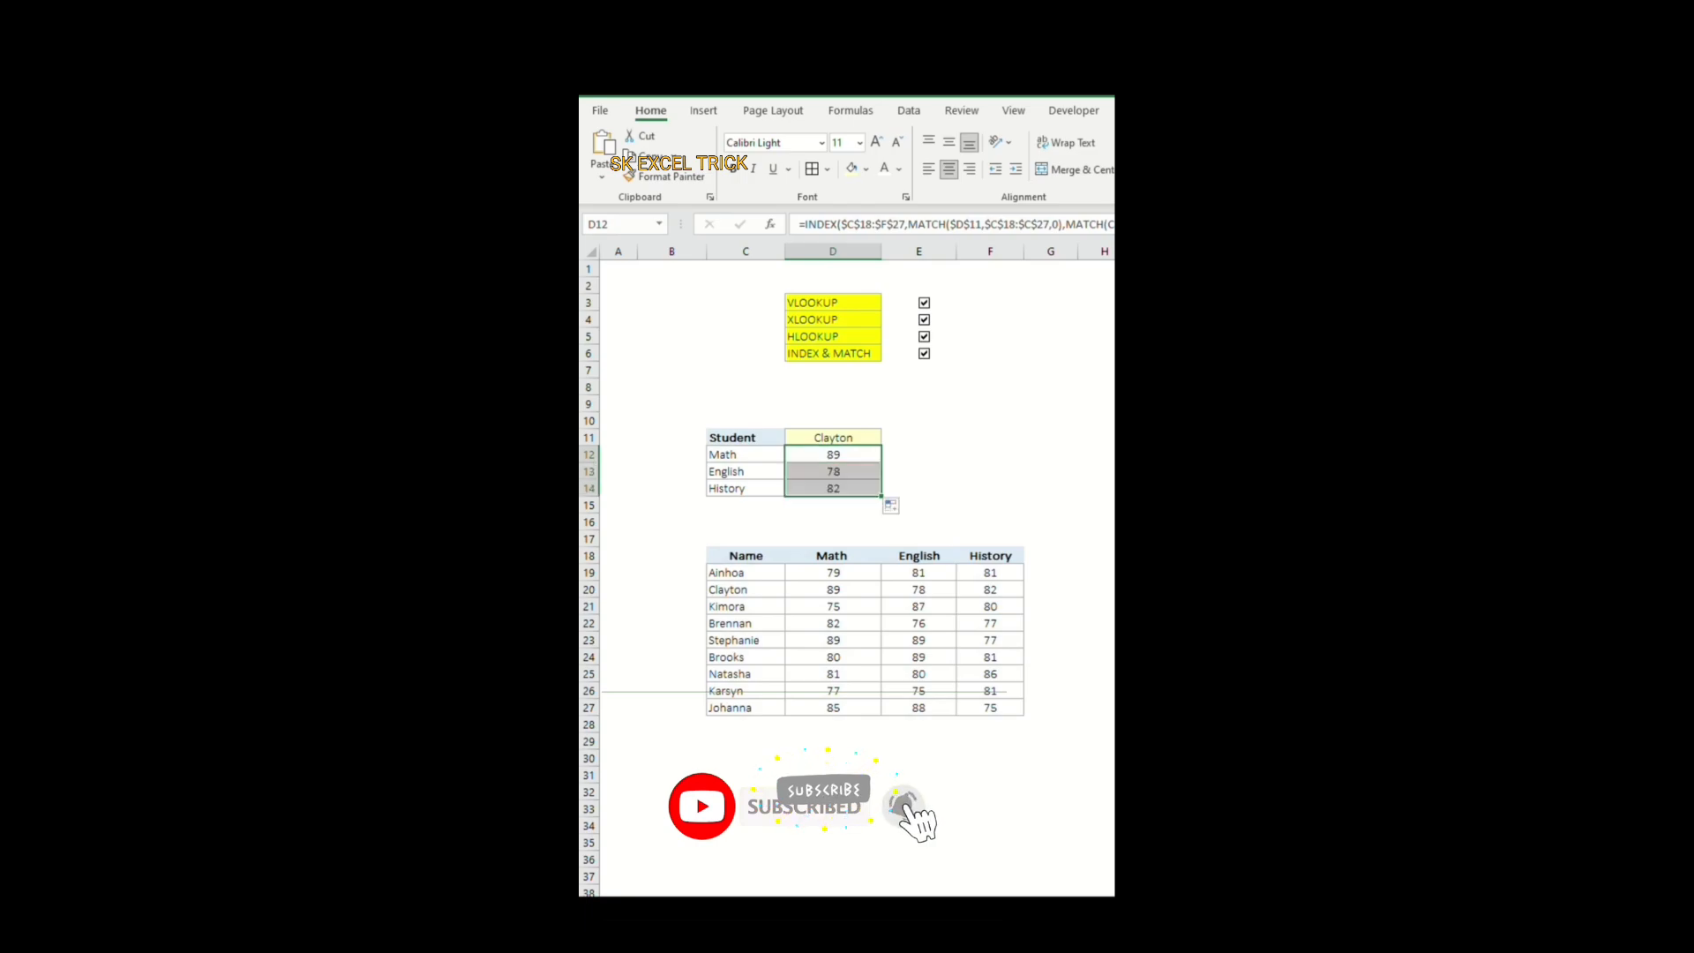
Step: Compare the marks returned in D12:D14 with the selected student's row in the marks table
click(833, 438)
click(927, 593)
drag(750, 489, 823, 489)
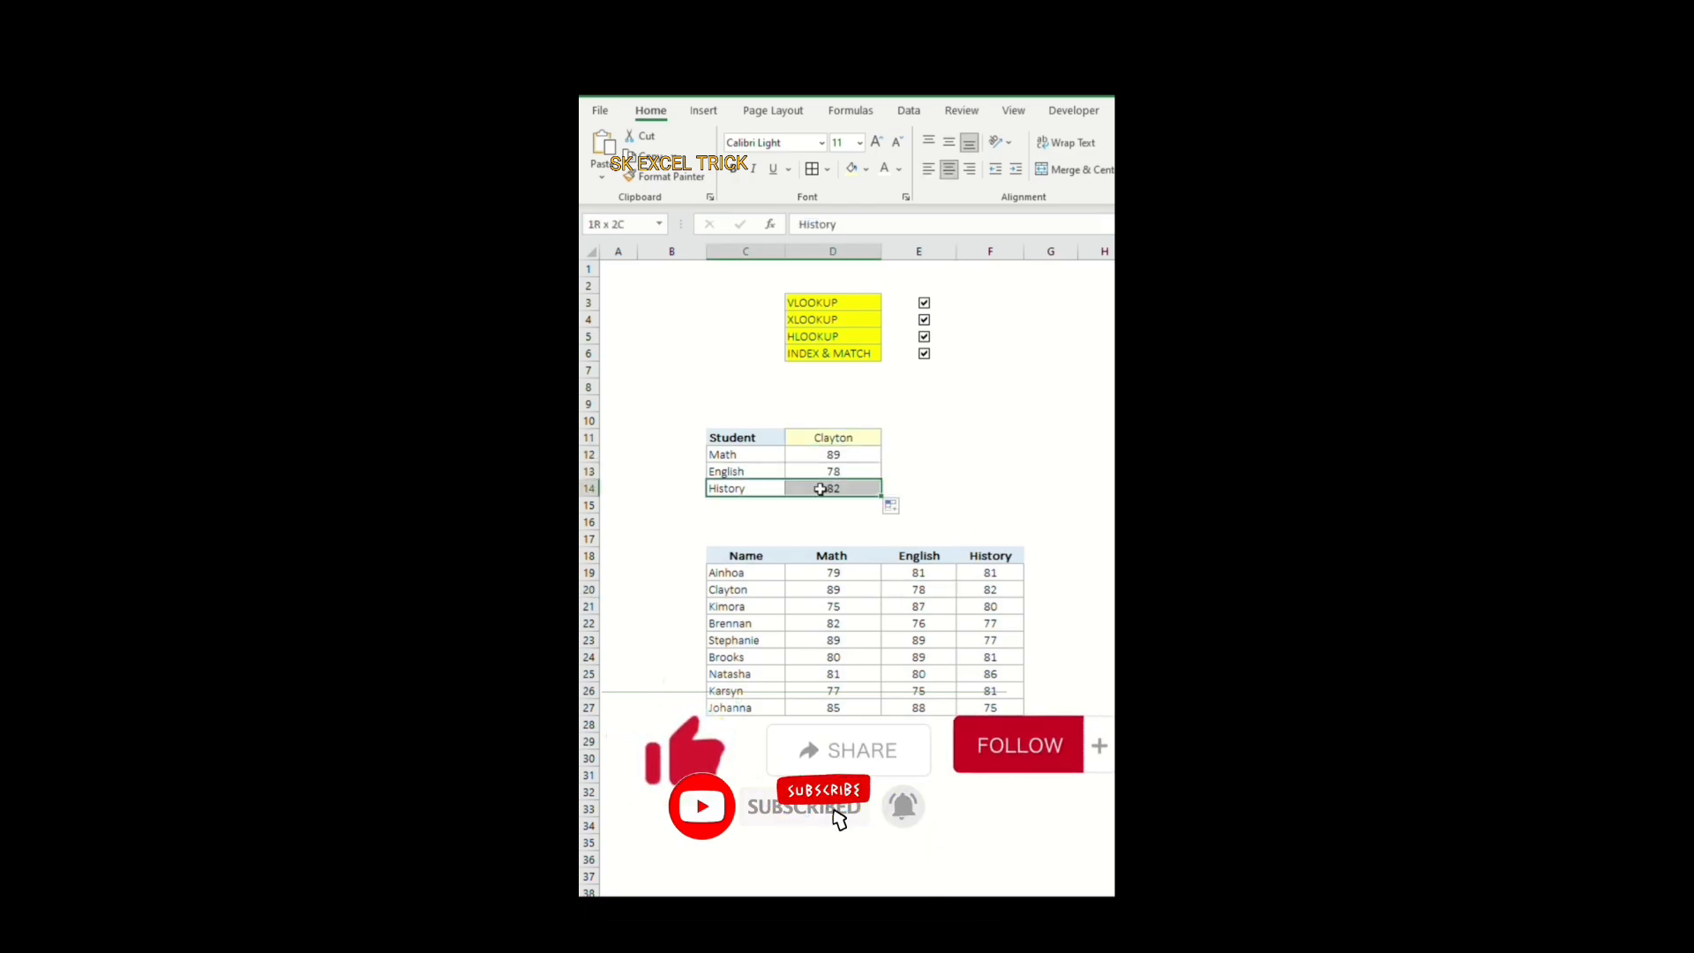
click(838, 489)
click(847, 439)
click(990, 588)
Step: Change the student selected in D11 to the one listed in C23
click(861, 438)
click(889, 438)
click(860, 486)
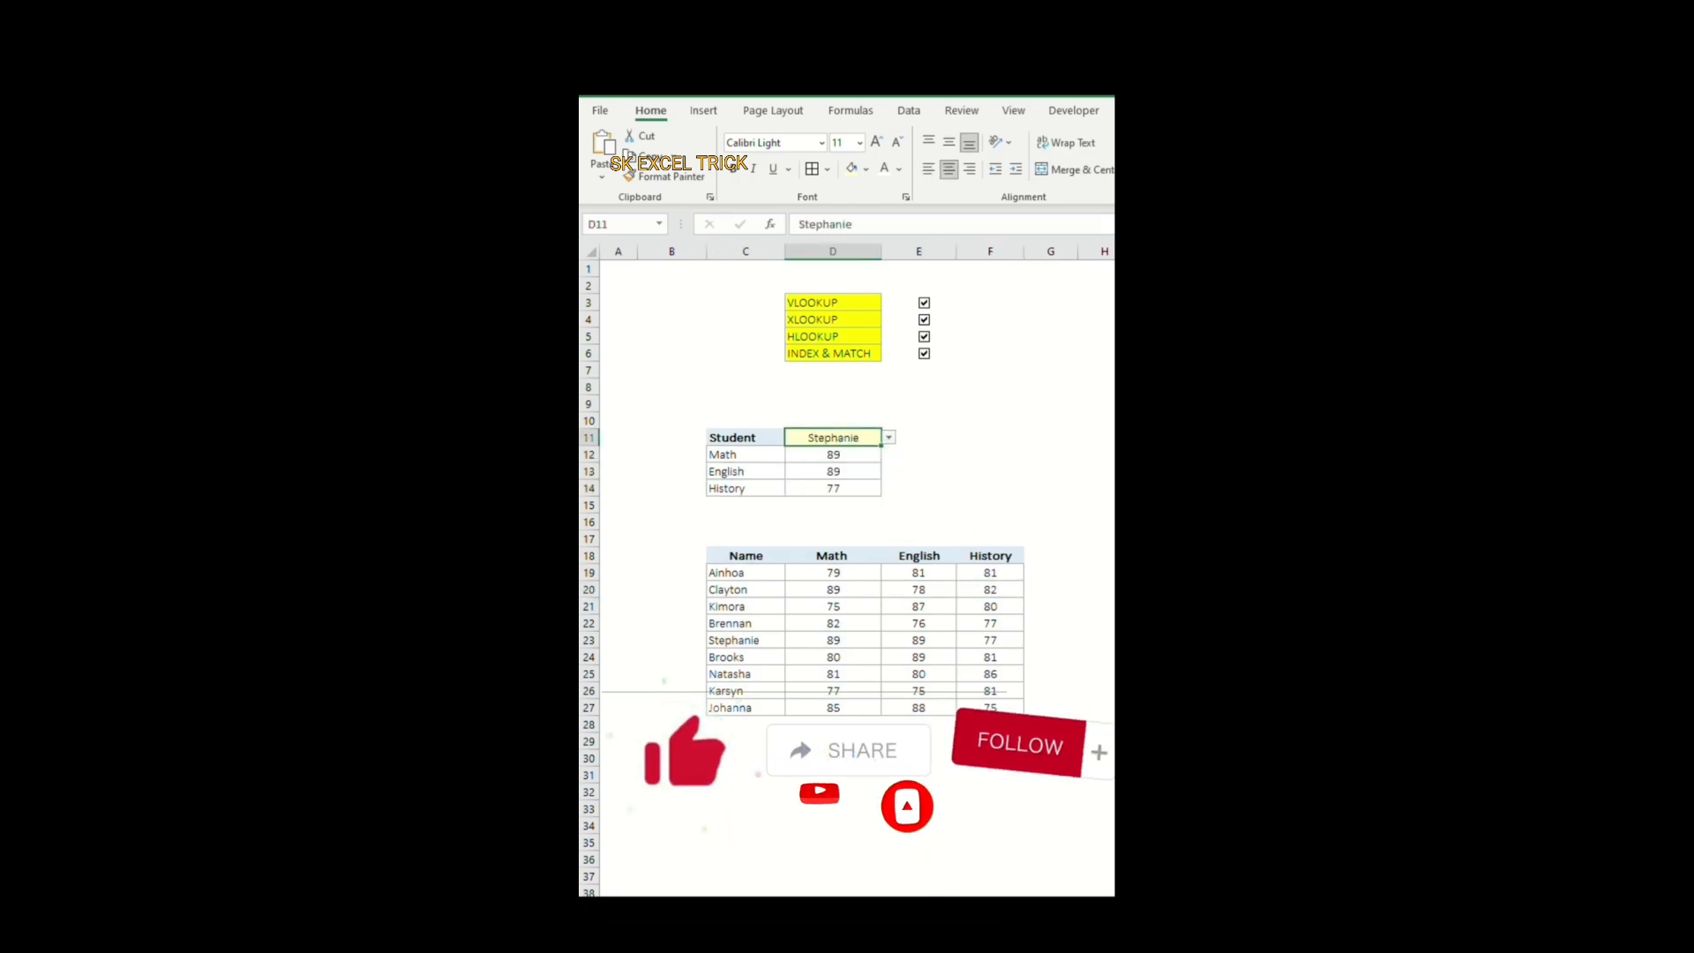